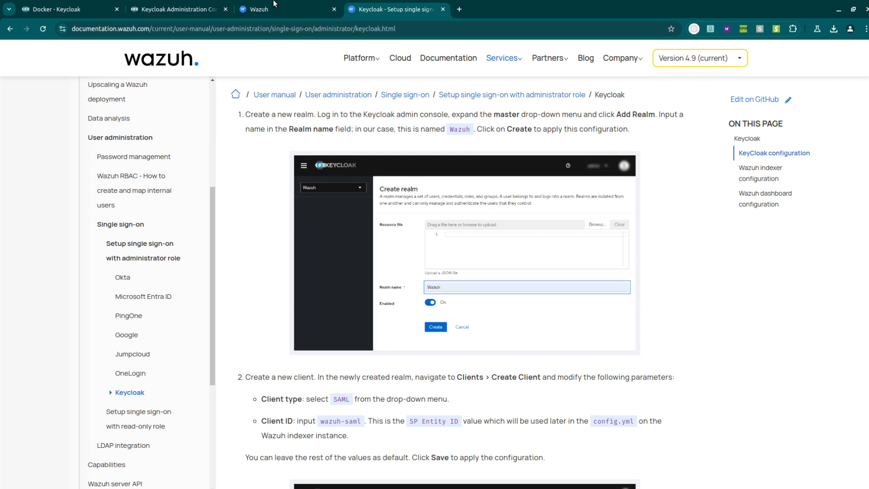
- Check step 1 of the Wazuh Keycloak guide, then return to the master realm's Server info page
{"action": "left_click", "coordinate": [179, 9]}
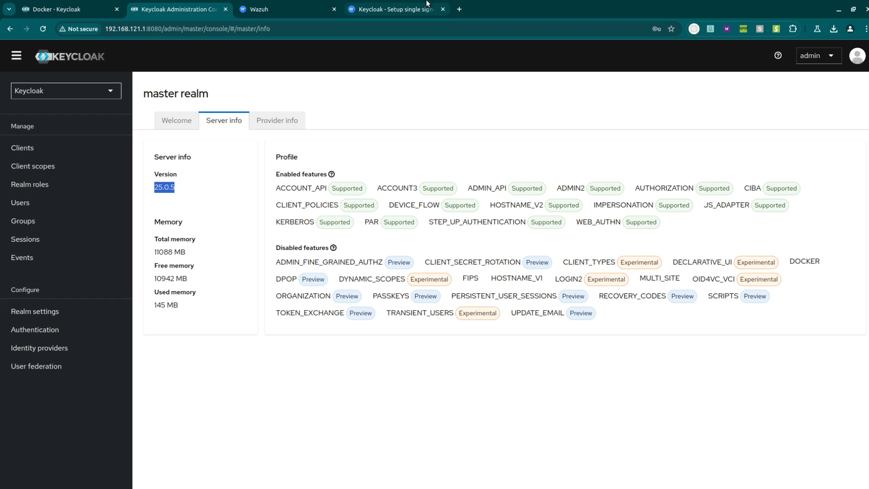
{"action": "left_click", "coordinate": [412, 4]}
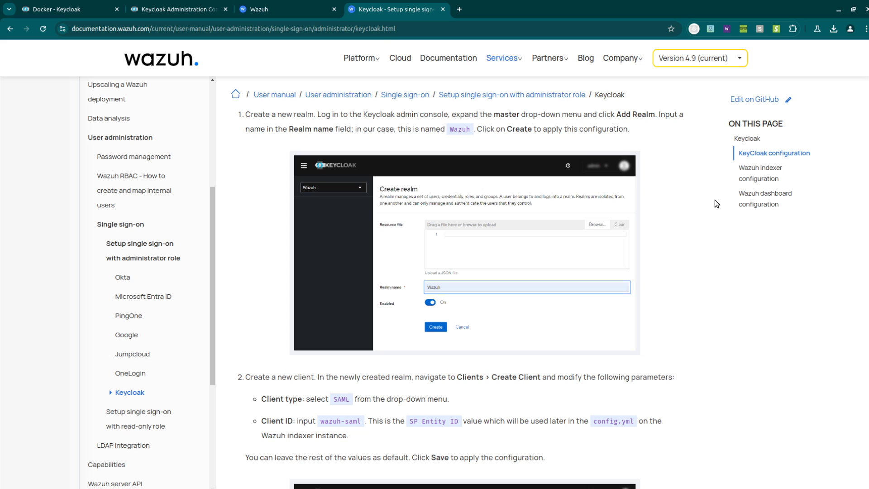
{"action": "left_click", "coordinate": [190, 9]}
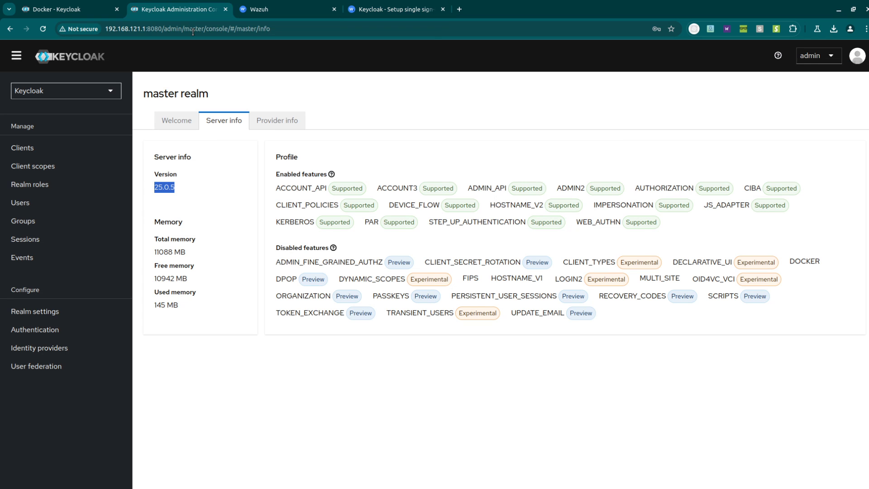
- Create a new realm named WazuhRealm
{"action": "left_click", "coordinate": [65, 90]}
{"action": "left_click", "coordinate": [65, 149]}
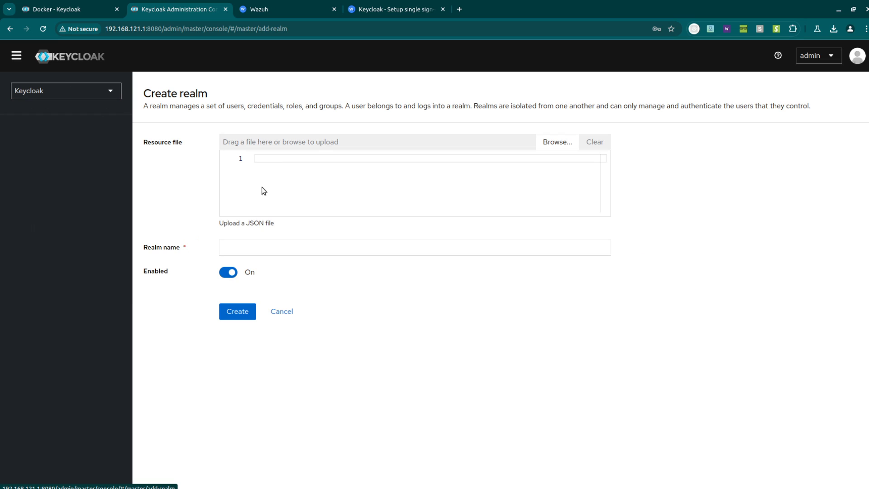
{"action": "left_click", "coordinate": [272, 248]}
{"action": "left_click", "coordinate": [306, 270]}
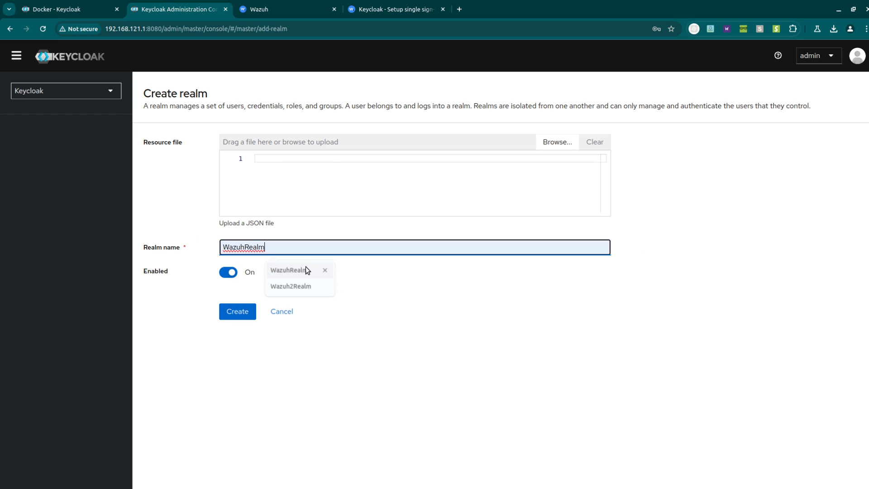
{"action": "left_click", "coordinate": [247, 313]}
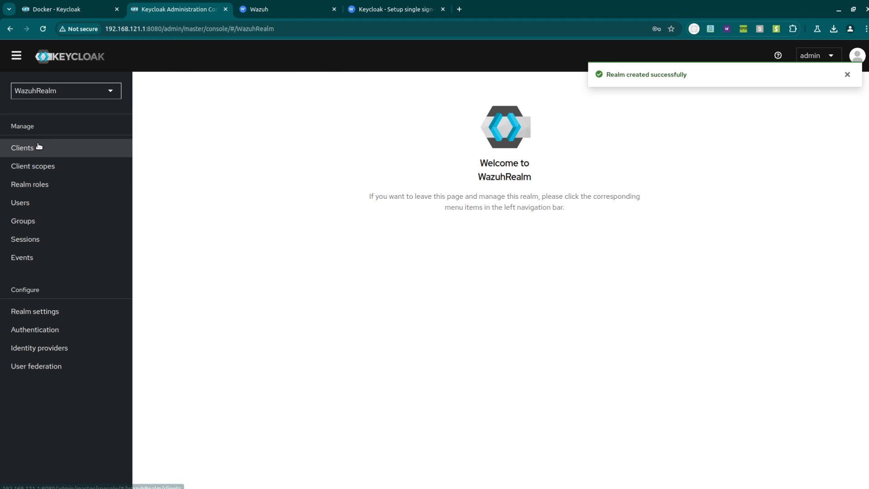
- Open WazuhRealm's clients list and read the guide's create-a-new-client step
{"action": "left_click", "coordinate": [30, 156]}
{"action": "left_click", "coordinate": [281, 8]}
{"action": "left_click", "coordinate": [394, 7]}
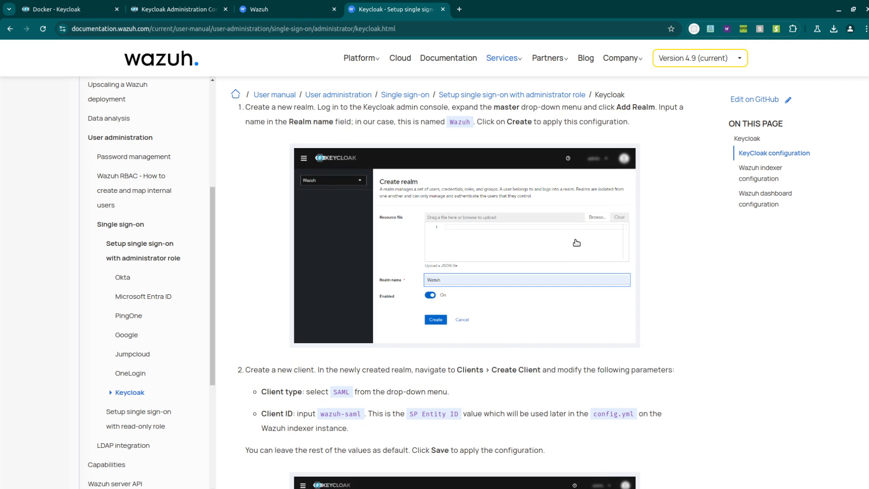
{"action": "scroll", "coordinate": [574, 238], "scroll_direction": "down", "scroll_amount": 5}
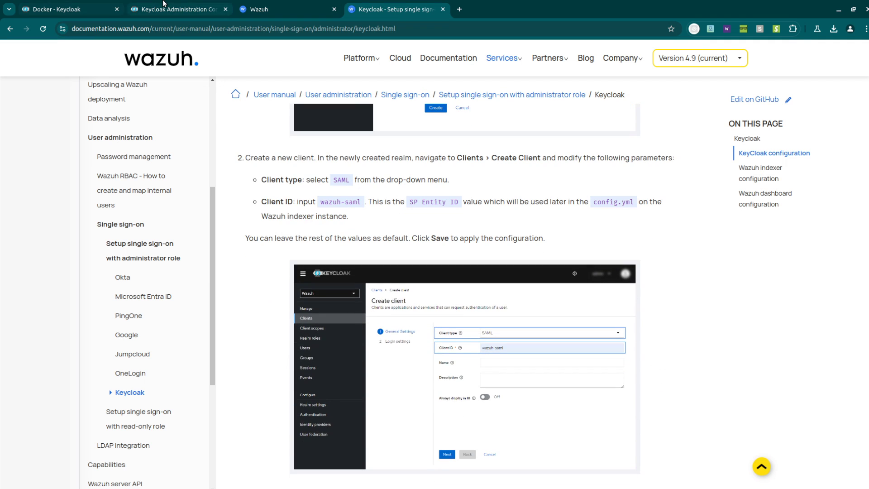
{"action": "left_click", "coordinate": [181, 9]}
- Create a SAML-type client with Client ID wazuh-saml and save it
{"action": "left_click", "coordinate": [304, 154]}
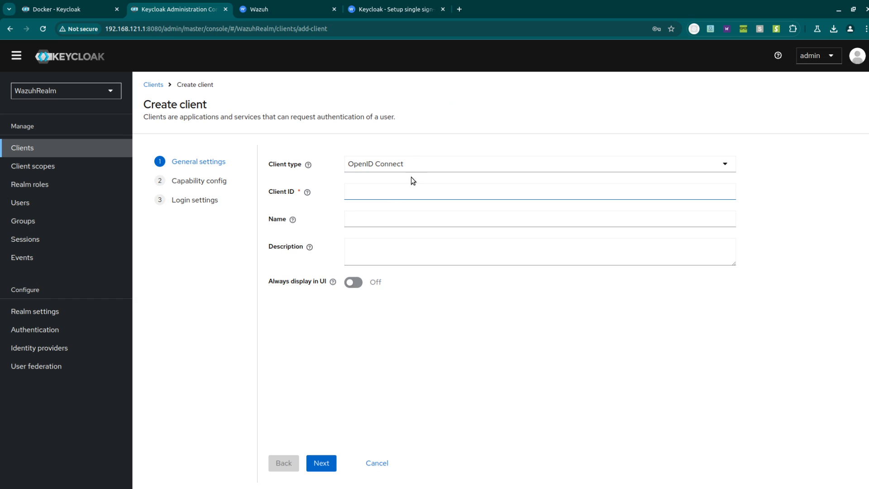
{"action": "left_click", "coordinate": [410, 164]}
{"action": "left_click", "coordinate": [406, 197]}
{"action": "left_click", "coordinate": [384, 189]}
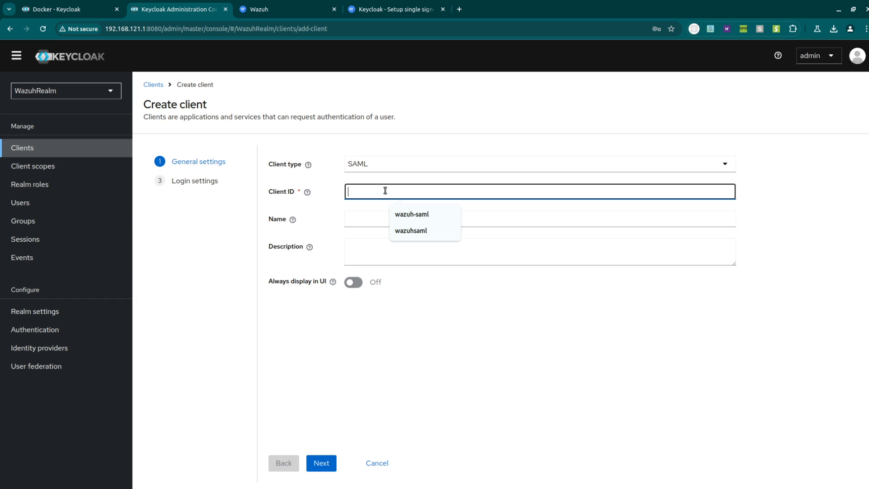
{"action": "left_click", "coordinate": [425, 214]}
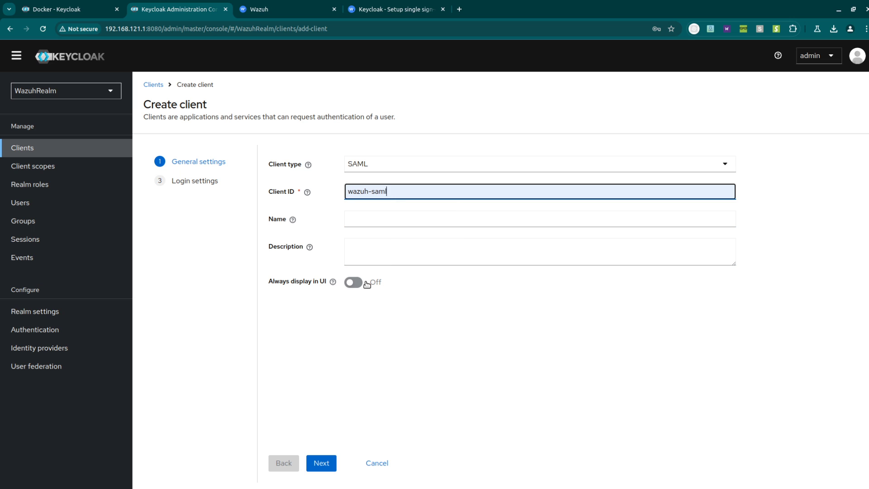
{"action": "left_click", "coordinate": [320, 462]}
{"action": "left_click", "coordinate": [318, 463]}
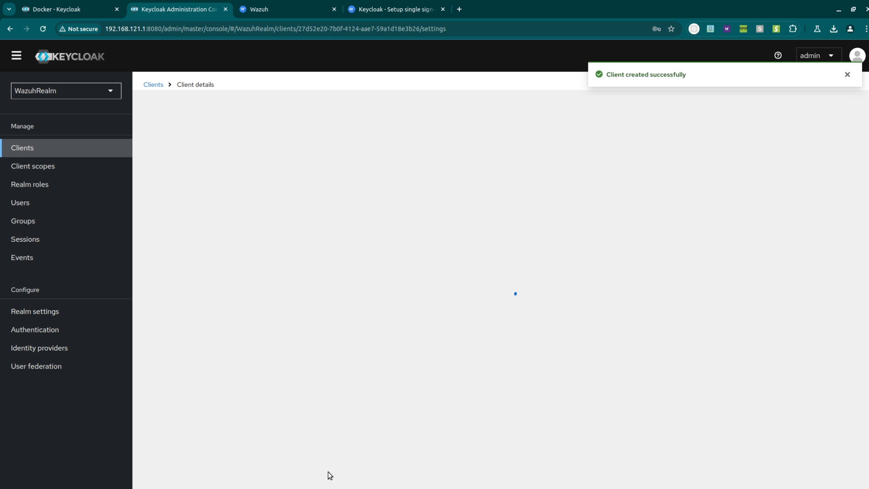
- Scroll the Wazuh guide to the client-settings step
{"action": "key", "text": "ctrl+Tab"}
{"action": "left_click_drag", "start_coordinate": [380, 3], "coordinate": [276, 9]}
{"action": "scroll", "coordinate": [452, 227], "scroll_direction": "down", "scroll_amount": 5}
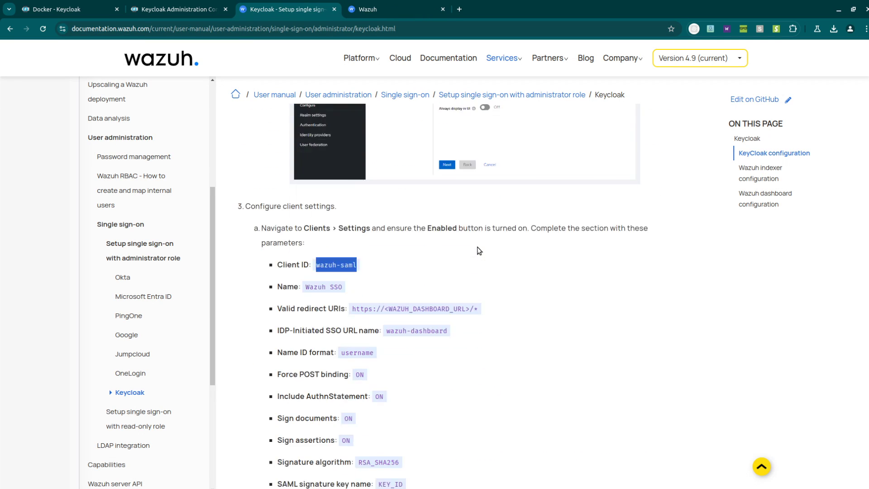
{"action": "left_click", "coordinate": [552, 258]}
{"action": "scroll", "coordinate": [496, 236], "scroll_direction": "down", "scroll_amount": 1}
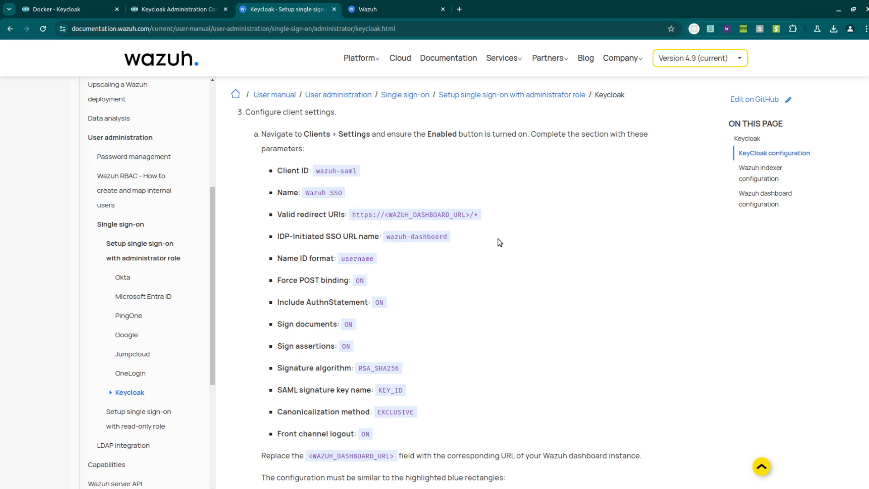
{"action": "scroll", "coordinate": [498, 201], "scroll_direction": "down", "scroll_amount": 2}
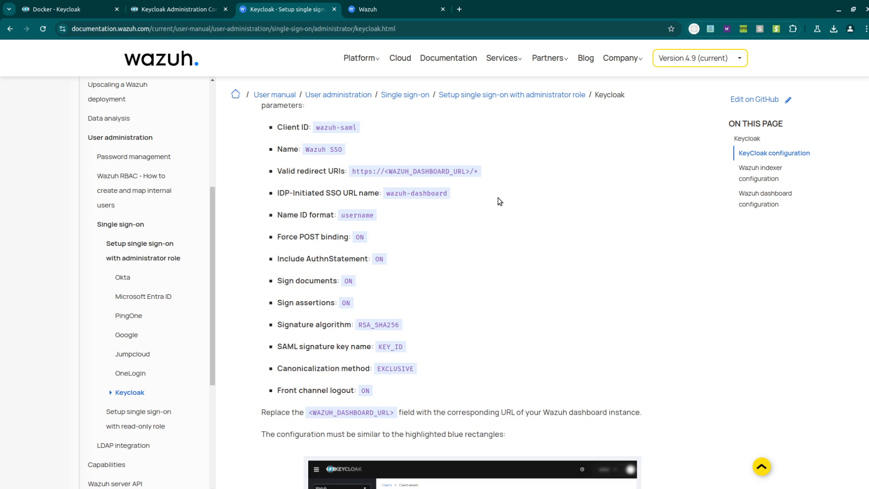
{"action": "scroll", "coordinate": [497, 199], "scroll_direction": "up", "scroll_amount": 2}
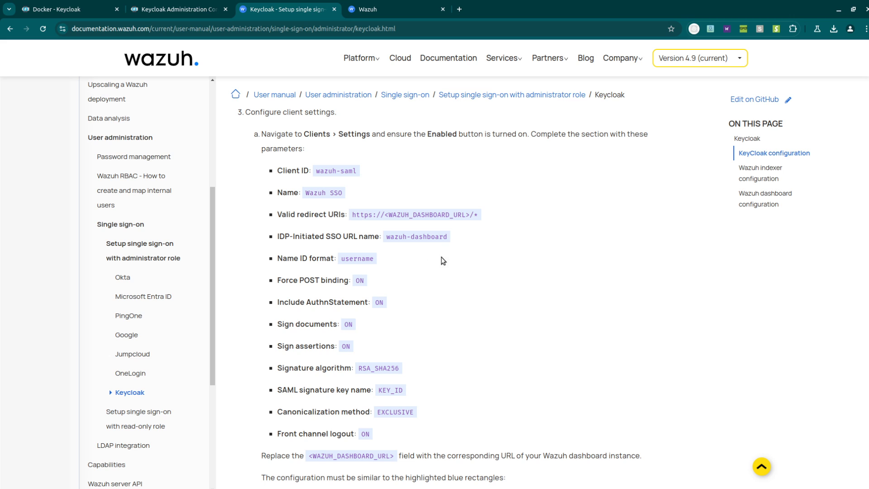
{"action": "left_click", "coordinate": [187, 7]}
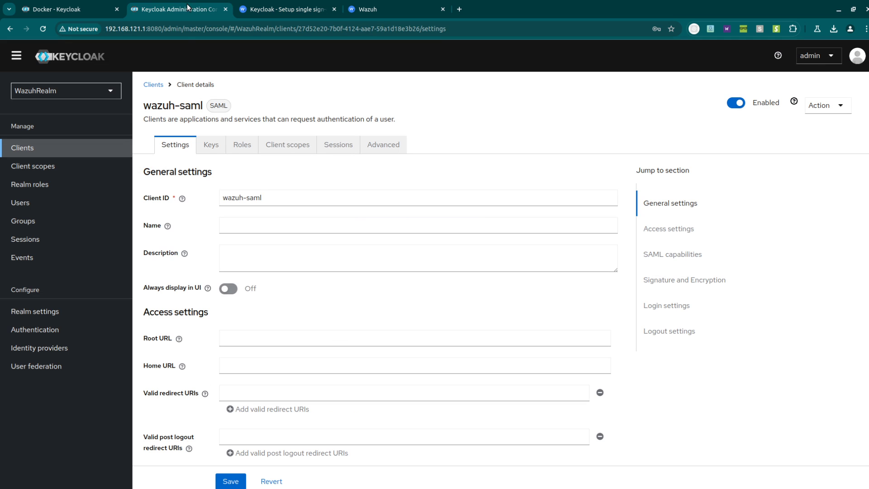
{"action": "scroll", "coordinate": [301, 231], "scroll_direction": "down", "scroll_amount": 2}
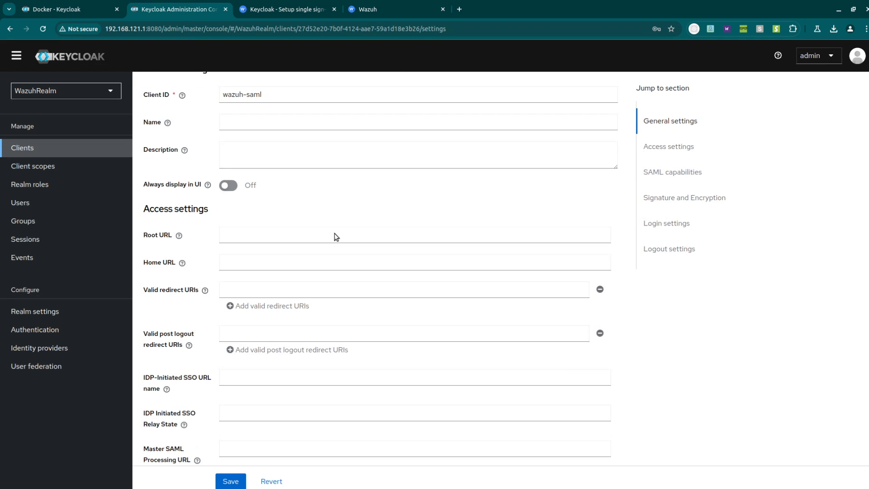
{"action": "left_click", "coordinate": [262, 282]}
{"action": "left_click", "coordinate": [308, 305]}
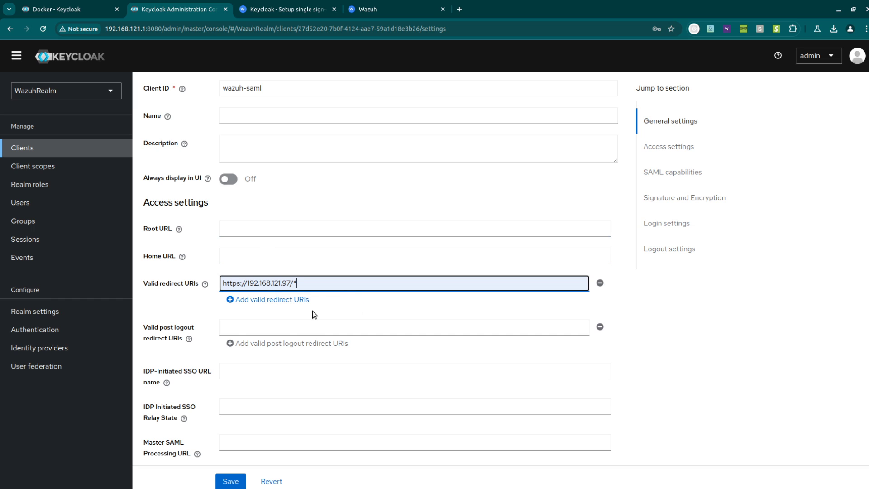
{"action": "scroll", "coordinate": [345, 262], "scroll_direction": "down", "scroll_amount": 1}
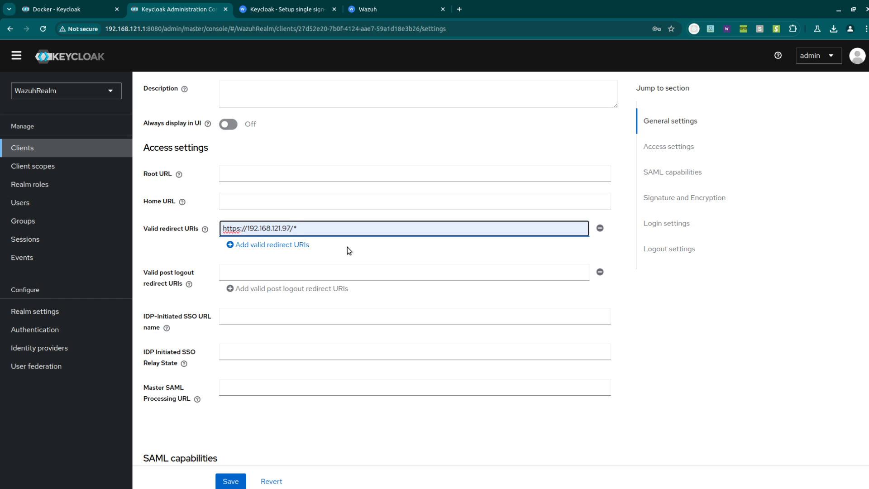
- Set the IDP-Initiated SSO URL name to wazuh-dashboard
{"action": "left_click", "coordinate": [370, 3]}
{"action": "left_click", "coordinate": [180, 3]}
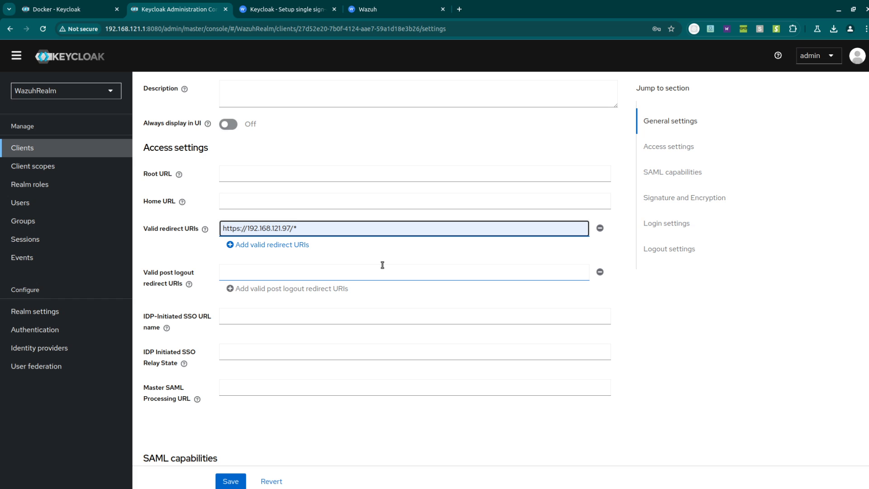
{"action": "scroll", "coordinate": [382, 262], "scroll_direction": "down", "scroll_amount": 2}
{"action": "left_click", "coordinate": [280, 294]}
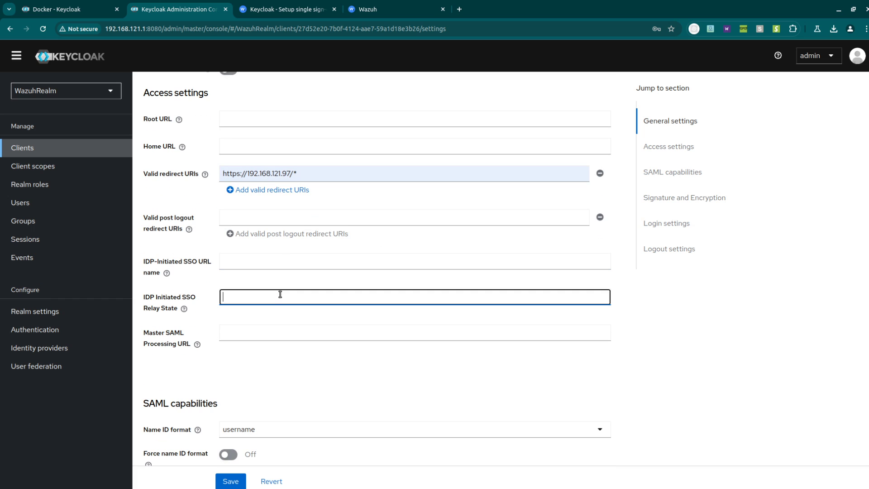
{"action": "left_click", "coordinate": [273, 260]}
{"action": "left_click", "coordinate": [298, 285]}
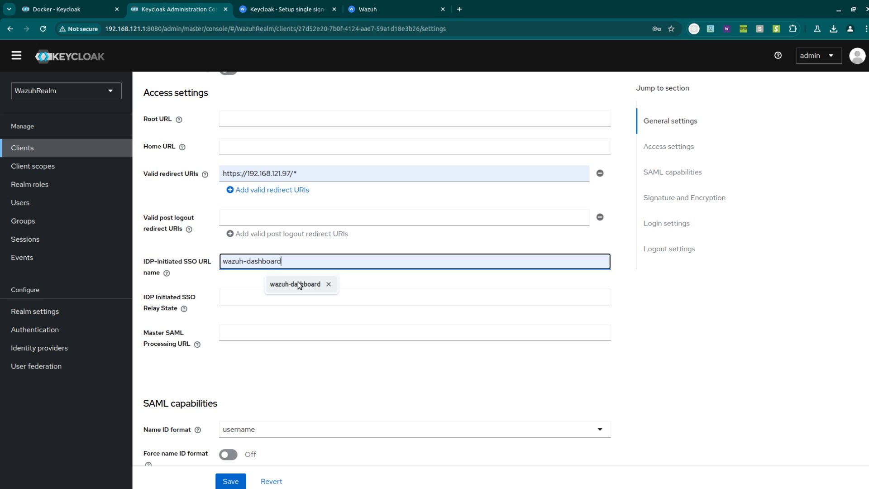
{"action": "scroll", "coordinate": [303, 282], "scroll_direction": "down", "scroll_amount": 1}
- Compare the client's SAML capabilities with the guide and turn on Sign assertions
{"action": "left_click", "coordinate": [286, 8]}
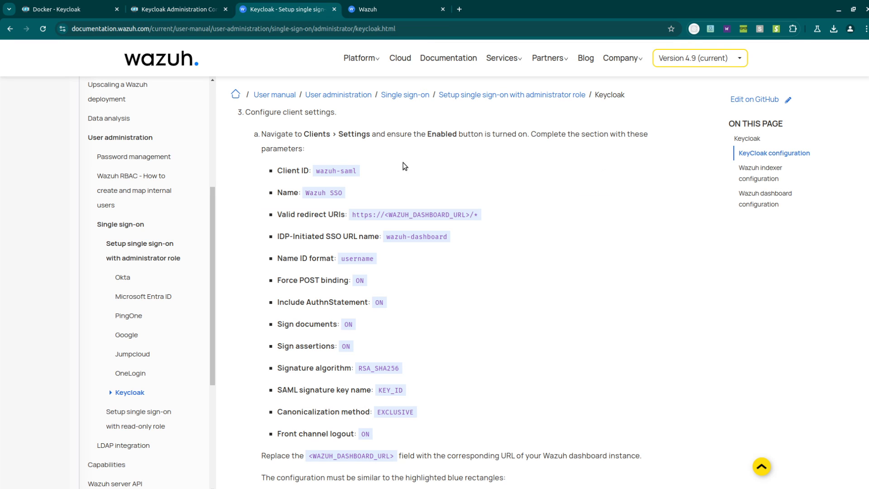
{"action": "scroll", "coordinate": [439, 225], "scroll_direction": "down", "scroll_amount": 1}
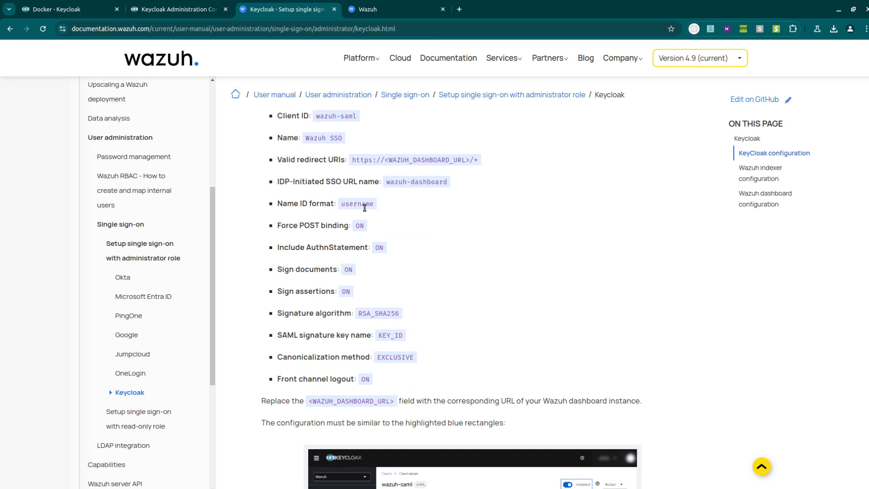
{"action": "left_click", "coordinate": [185, 4]}
{"action": "scroll", "coordinate": [290, 285], "scroll_direction": "down", "scroll_amount": 2}
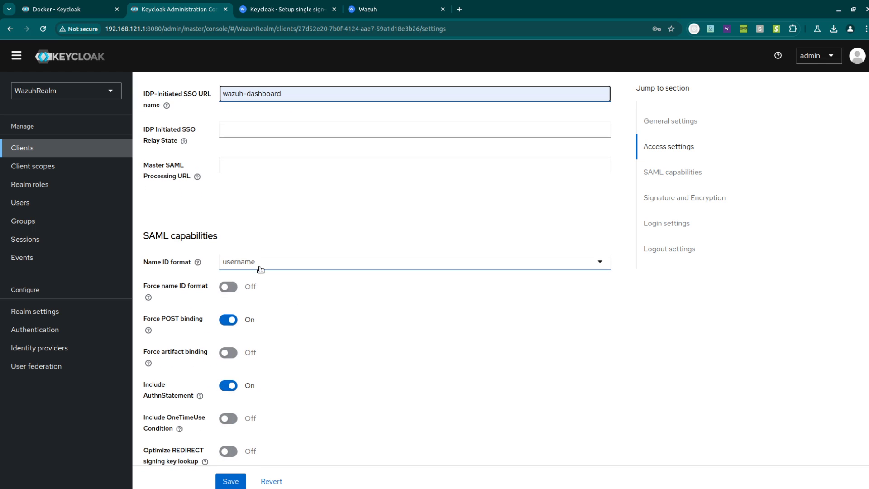
{"action": "scroll", "coordinate": [260, 269], "scroll_direction": "down", "scroll_amount": 1}
{"action": "left_click", "coordinate": [286, 8]}
{"action": "scroll", "coordinate": [392, 211], "scroll_direction": "down", "scroll_amount": 1}
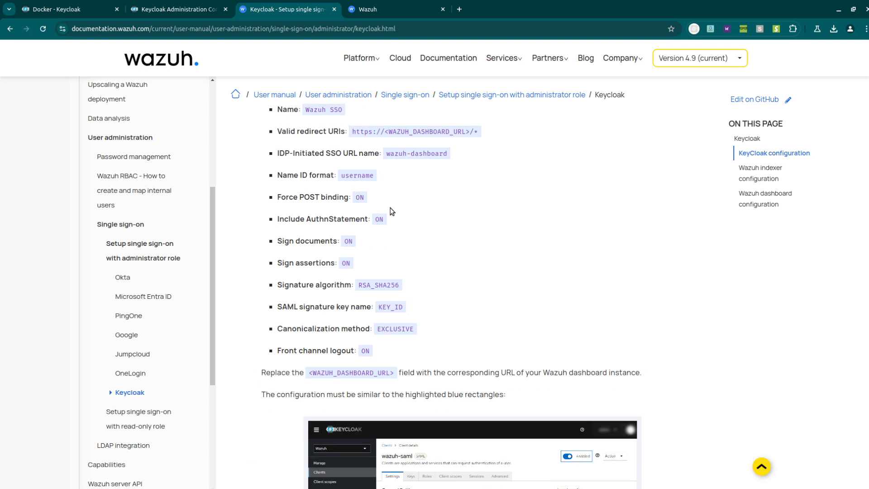
{"action": "scroll", "coordinate": [392, 211], "scroll_direction": "down", "scroll_amount": 1}
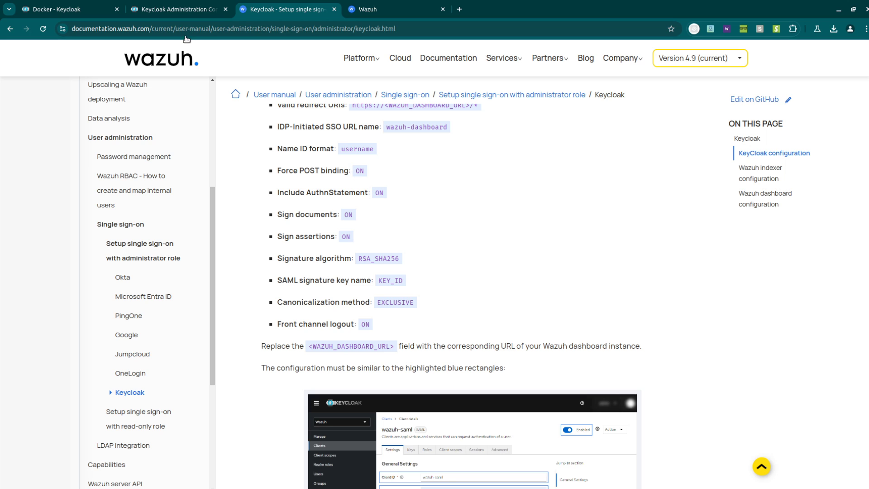
{"action": "left_click", "coordinate": [179, 9]}
{"action": "scroll", "coordinate": [326, 277], "scroll_direction": "down", "scroll_amount": 1}
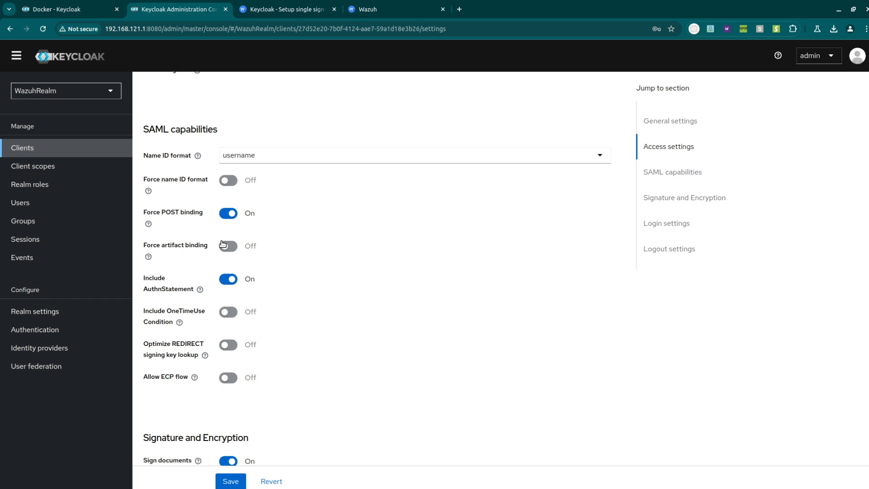
{"action": "scroll", "coordinate": [340, 311], "scroll_direction": "down", "scroll_amount": 3}
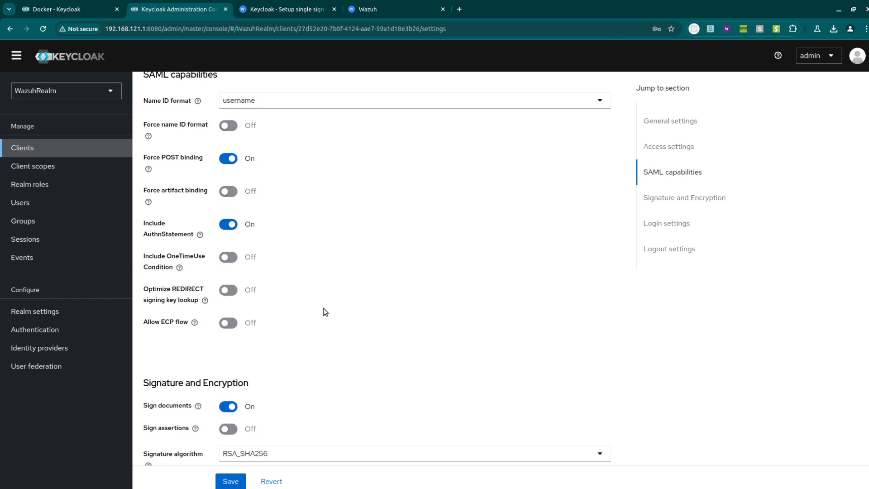
{"action": "left_click", "coordinate": [229, 319]}
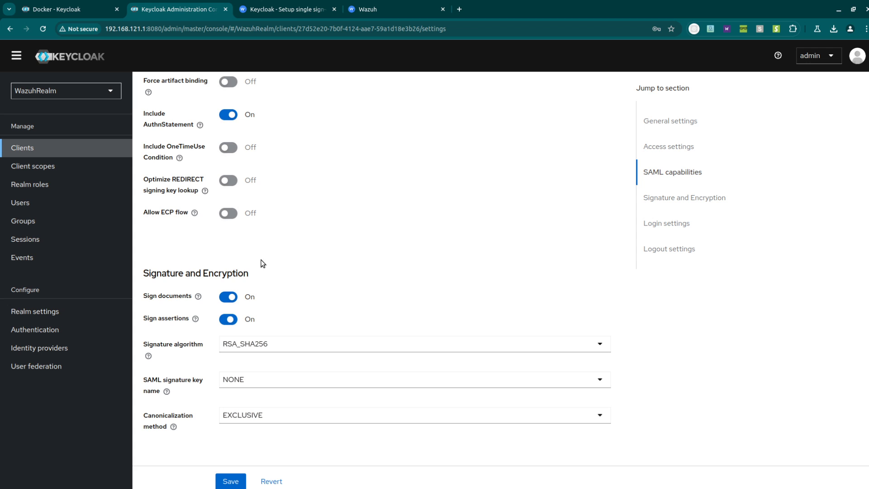
- Set the SAML signature key name to KEY_ID, as the guide requires
{"action": "left_click", "coordinate": [283, 9]}
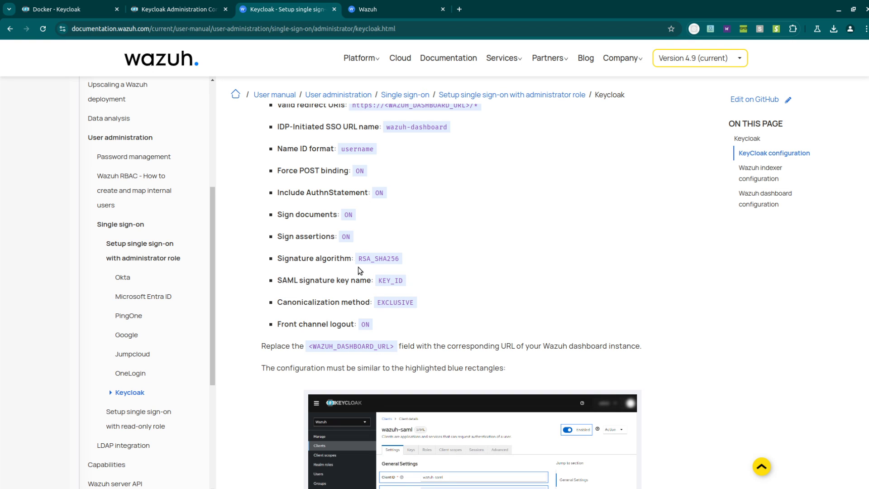
{"action": "left_click_drag", "start_coordinate": [332, 236], "coordinate": [300, 236]}
{"action": "left_click_drag", "start_coordinate": [373, 281], "coordinate": [300, 283]}
{"action": "left_click", "coordinate": [197, 4]}
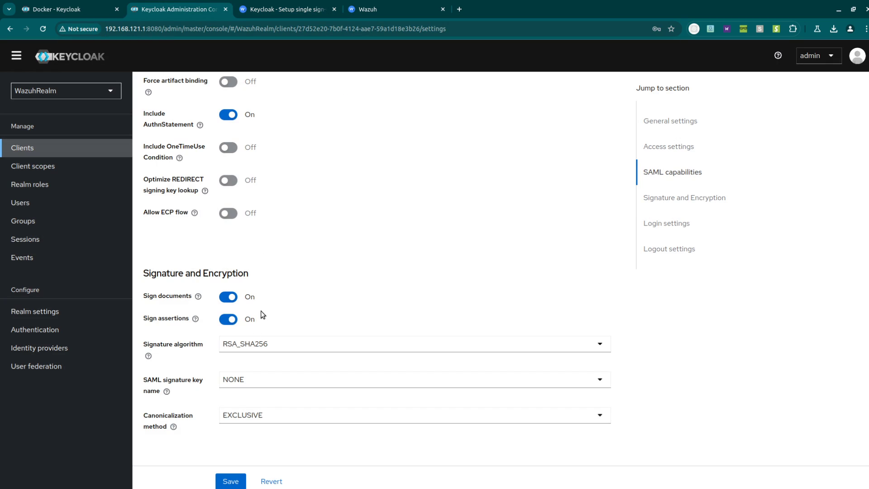
{"action": "scroll", "coordinate": [262, 314], "scroll_direction": "down", "scroll_amount": 1}
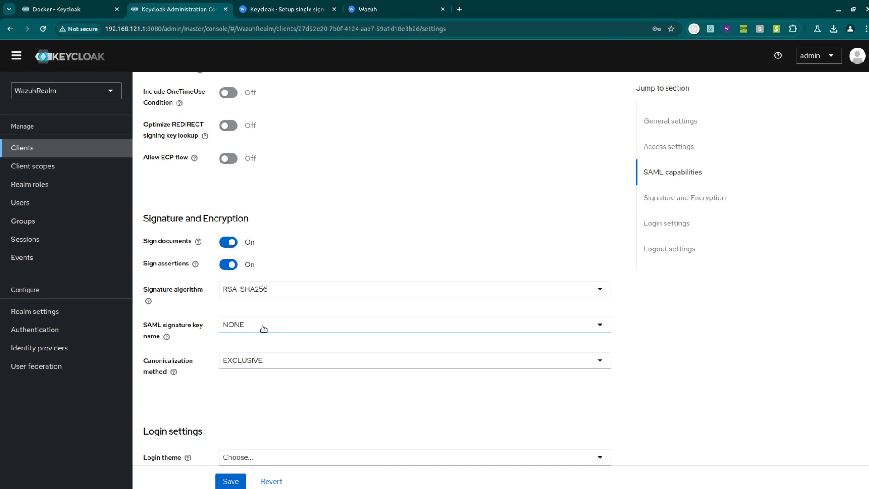
{"action": "left_click", "coordinate": [268, 328]}
{"action": "left_click", "coordinate": [272, 361]}
- Save the client settings, then switch off Client signature required under Keys
{"action": "scroll", "coordinate": [324, 279], "scroll_direction": "down", "scroll_amount": 3}
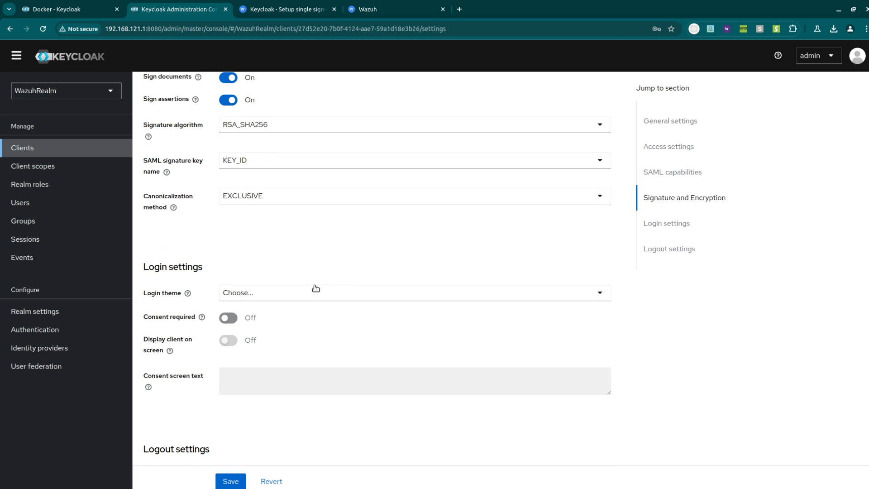
{"action": "left_click", "coordinate": [285, 9]}
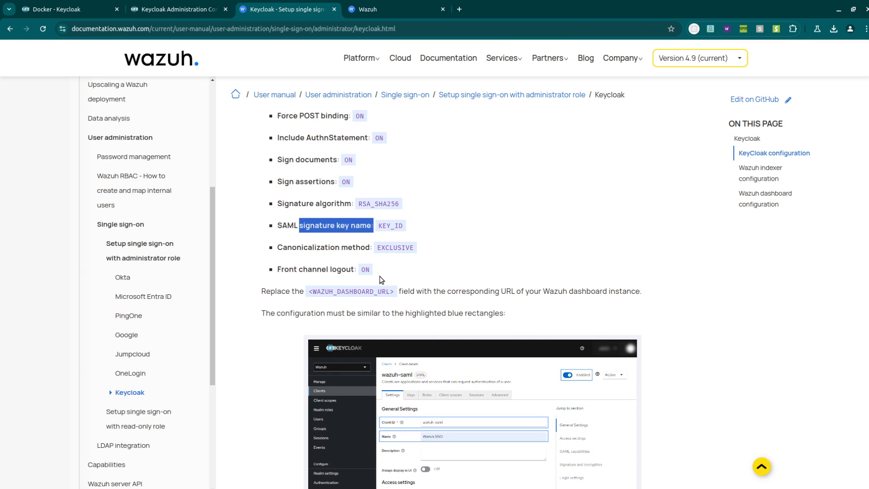
{"action": "left_click", "coordinate": [190, 9]}
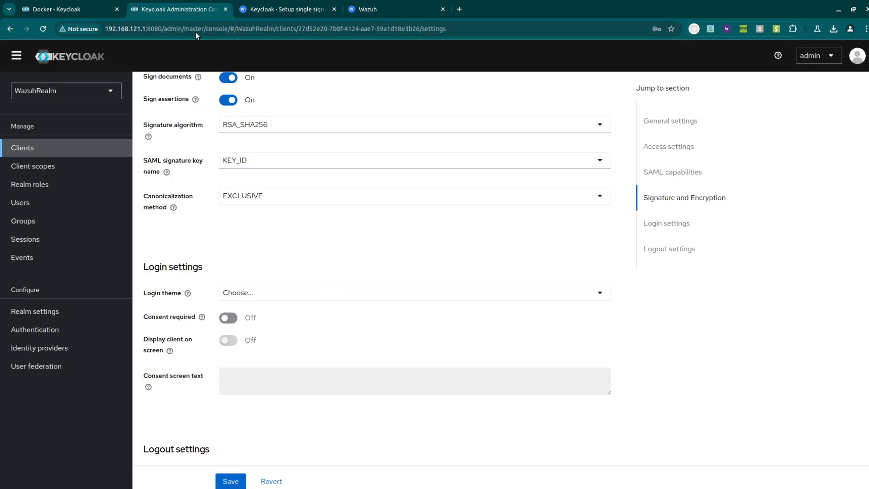
{"action": "scroll", "coordinate": [314, 351], "scroll_direction": "down", "scroll_amount": 1}
{"action": "left_click", "coordinate": [232, 479]}
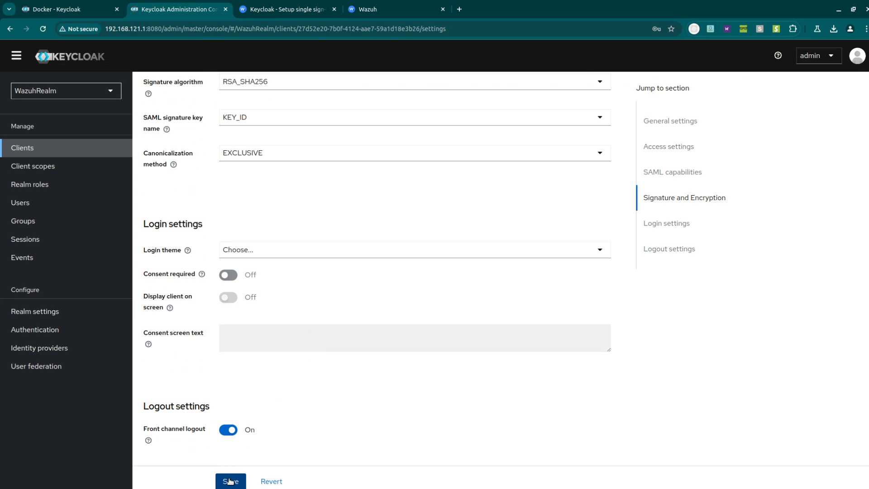
{"action": "scroll", "coordinate": [294, 249], "scroll_direction": "up", "scroll_amount": 10}
{"action": "scroll", "coordinate": [299, 270], "scroll_direction": "up", "scroll_amount": 4}
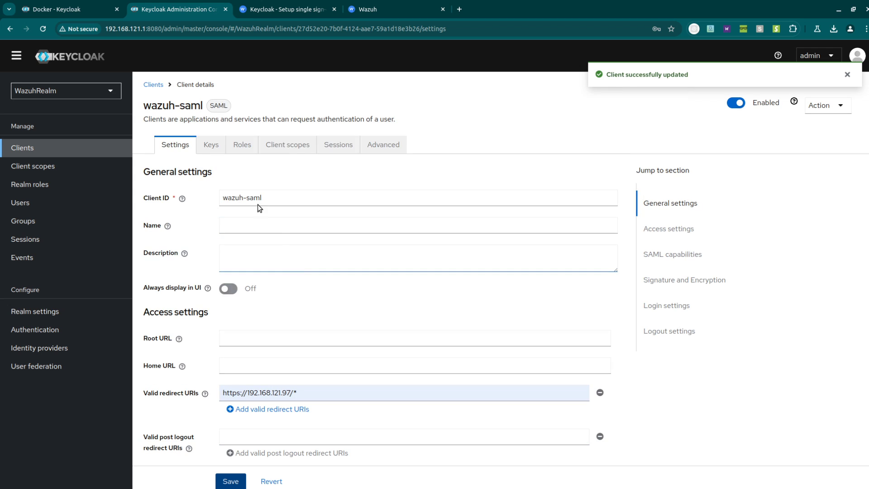
{"action": "left_click", "coordinate": [207, 144]}
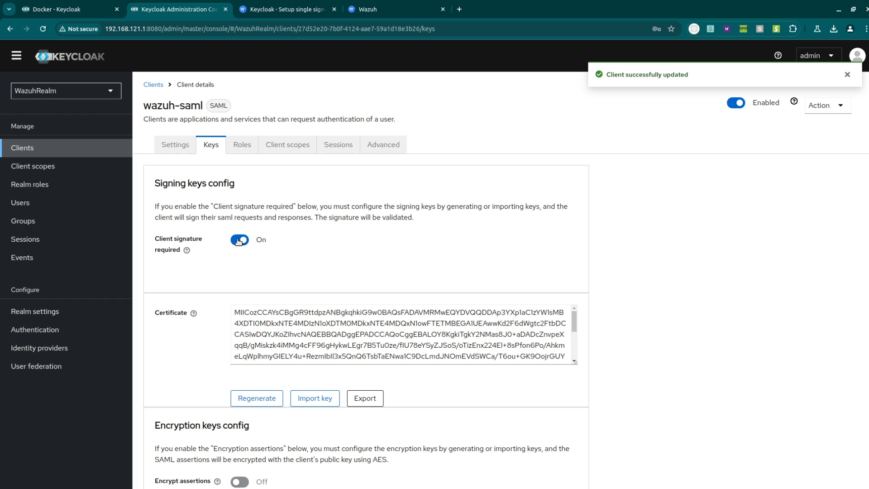
{"action": "left_click", "coordinate": [239, 241]}
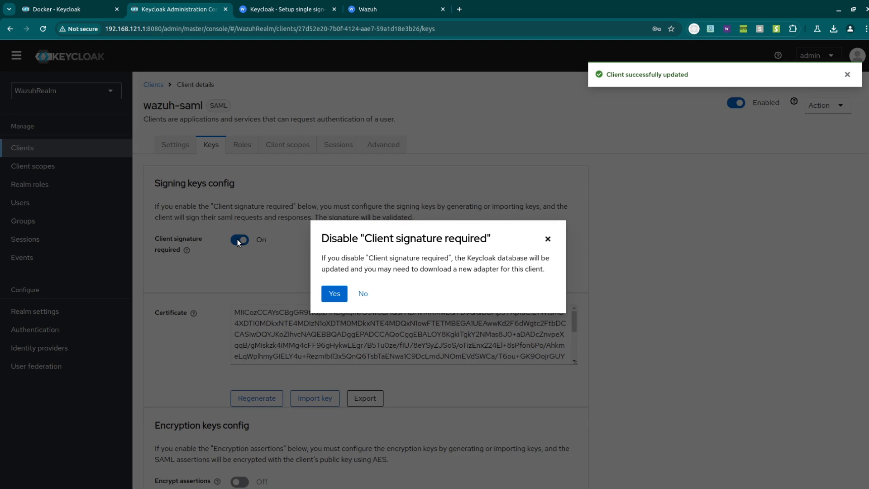
- Confirm disabling client signature required and look over the client's roles and scopes
{"action": "left_click", "coordinate": [334, 296]}
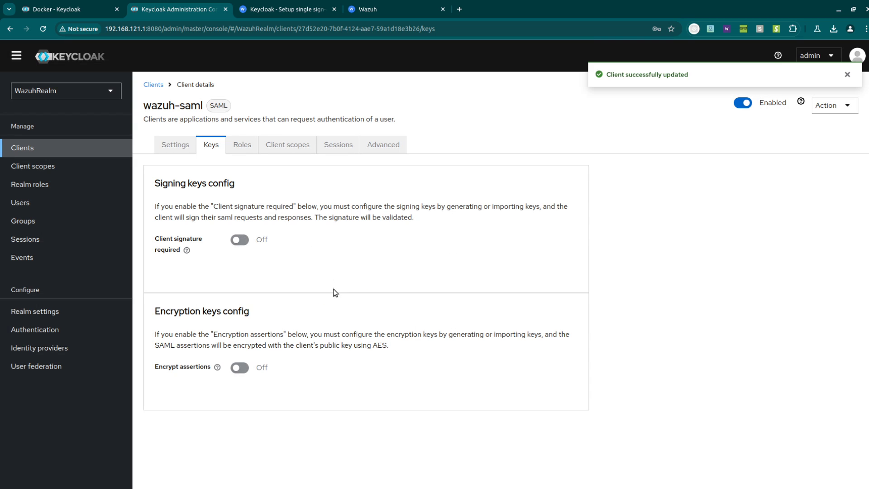
{"action": "left_click", "coordinate": [240, 145]}
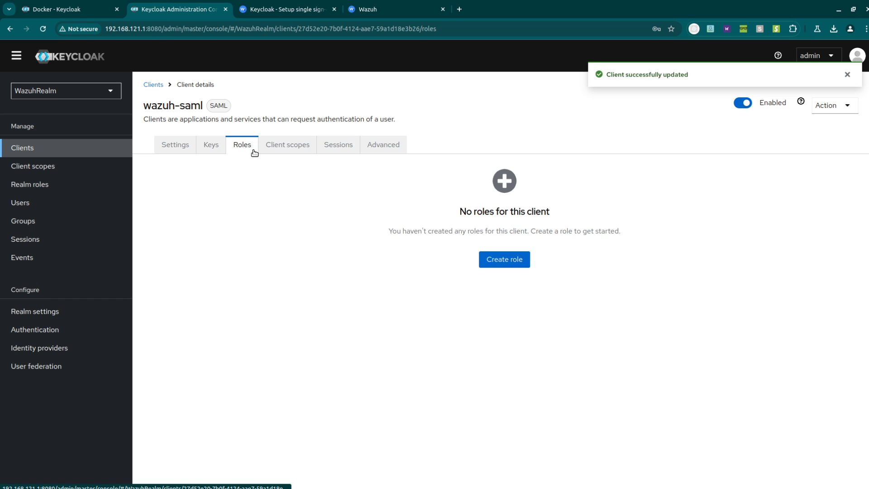
{"action": "left_click", "coordinate": [308, 152]}
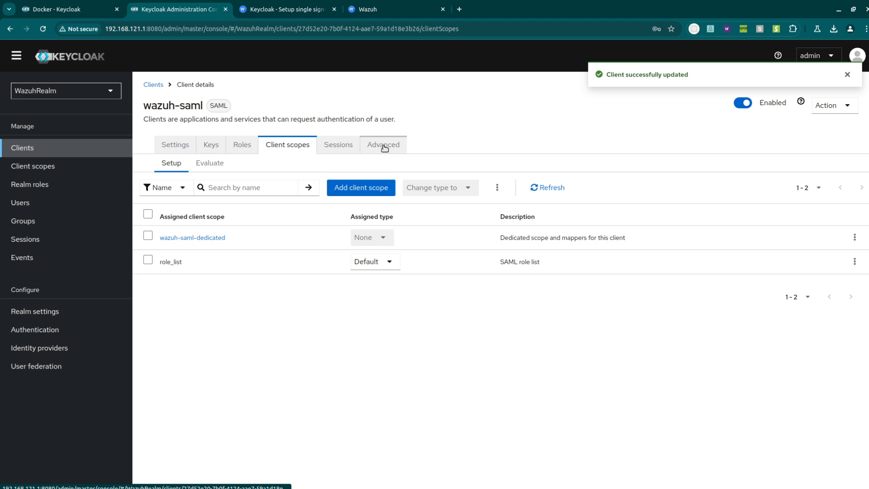
- Read the guide's Fine Grain SAML endpoint step, then return to the client's Advanced settings
{"action": "left_click", "coordinate": [286, 8]}
{"action": "scroll", "coordinate": [468, 273], "scroll_direction": "down", "scroll_amount": 6}
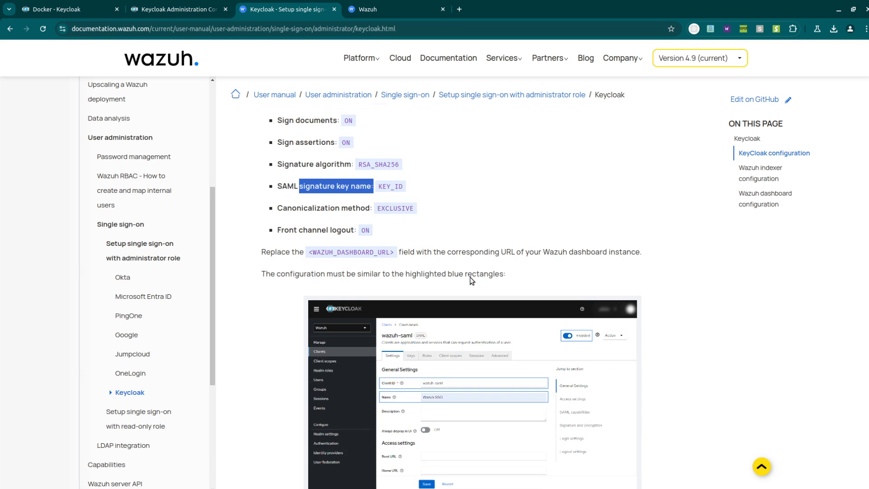
{"action": "scroll", "coordinate": [466, 274], "scroll_direction": "down", "scroll_amount": 15}
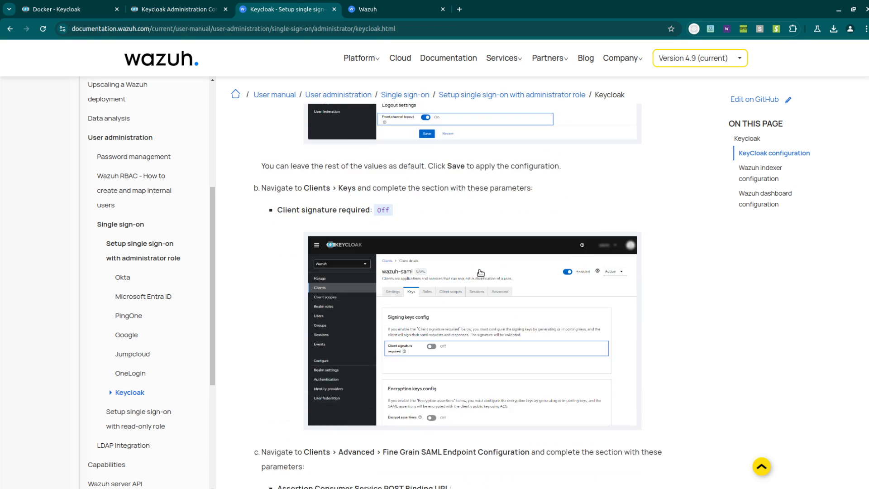
{"action": "scroll", "coordinate": [474, 262], "scroll_direction": "down", "scroll_amount": 4}
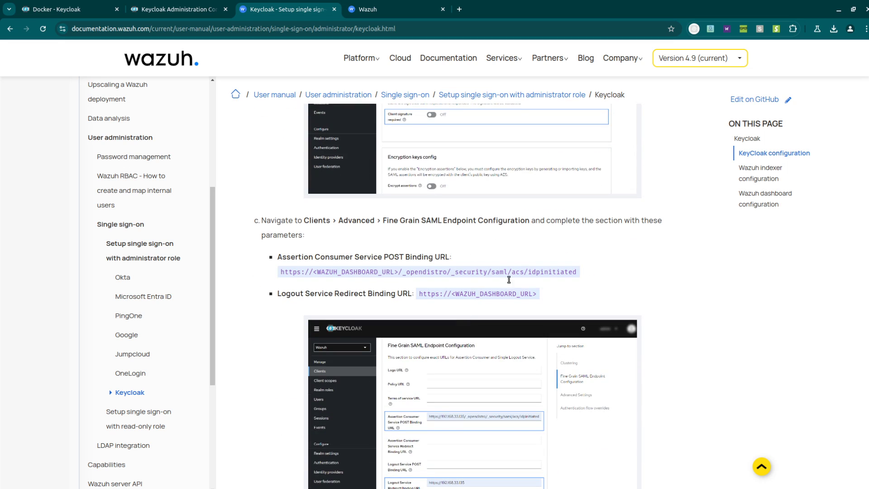
{"action": "left_click", "coordinate": [199, 9]}
- Enter the dashboard's IdP-initiated ACS URL as the Assertion Consumer POST Binding URL
{"action": "scroll", "coordinate": [322, 246], "scroll_direction": "down", "scroll_amount": 5}
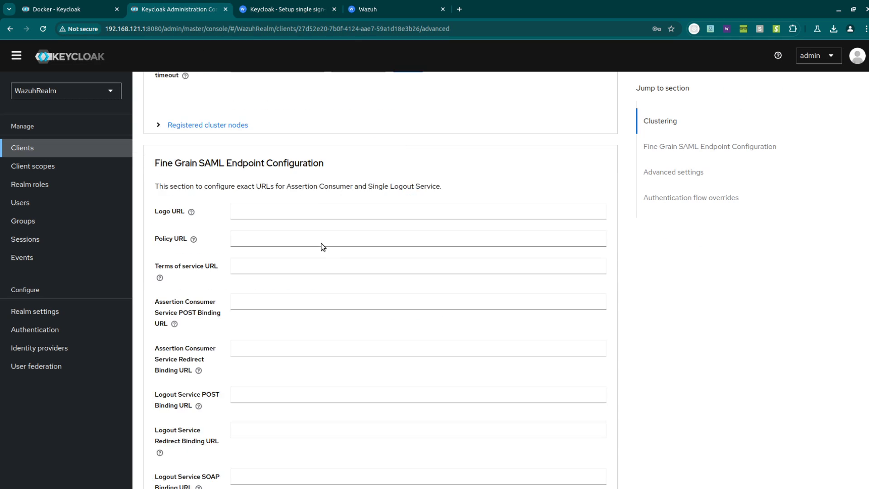
{"action": "scroll", "coordinate": [286, 223], "scroll_direction": "up", "scroll_amount": 1}
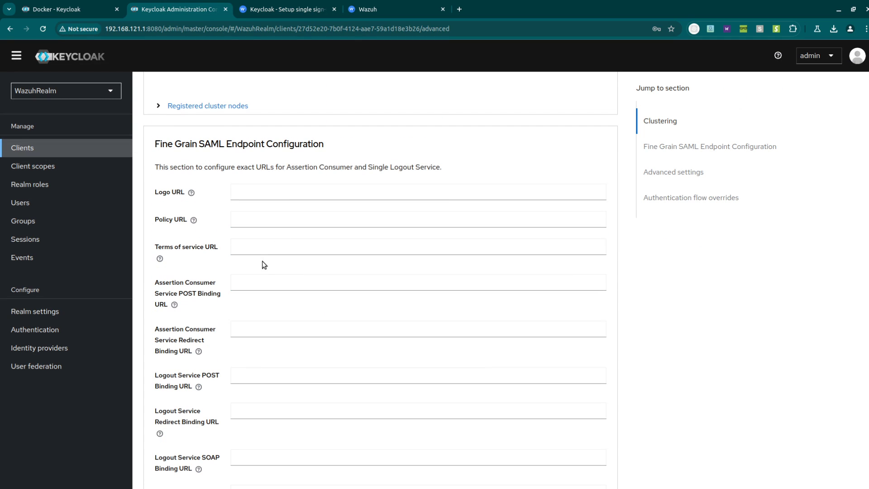
{"action": "left_click", "coordinate": [267, 283]}
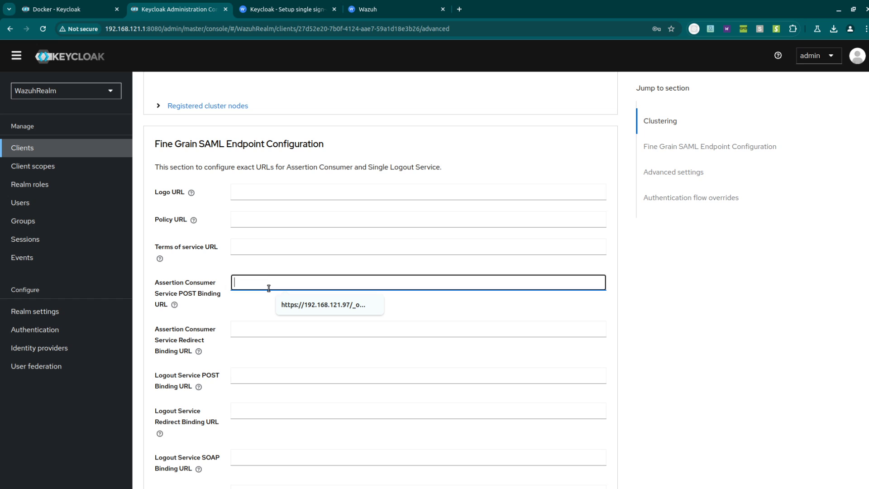
{"action": "left_click", "coordinate": [324, 305]}
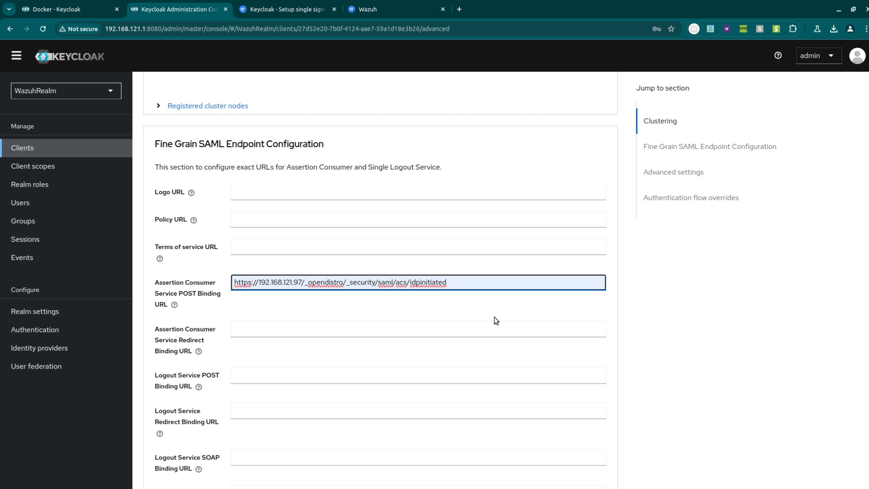
{"action": "scroll", "coordinate": [447, 311], "scroll_direction": "down", "scroll_amount": 1}
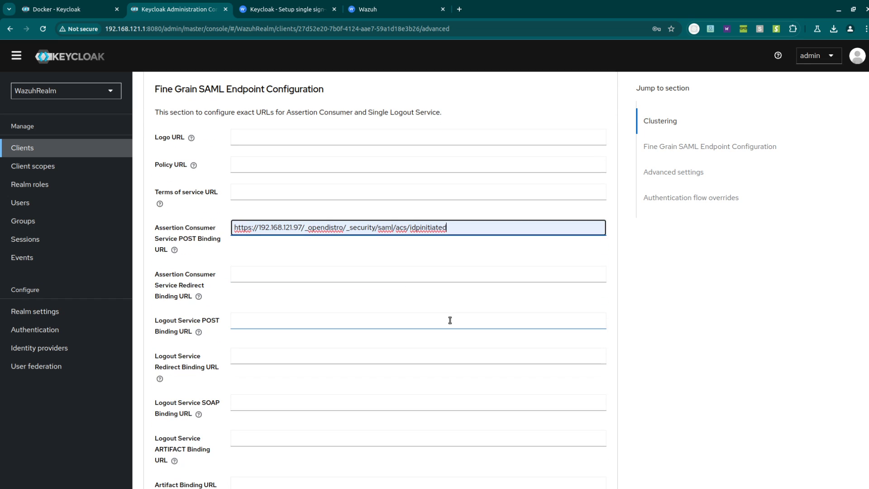
{"action": "left_click", "coordinate": [298, 320]}
{"action": "left_click", "coordinate": [262, 357]}
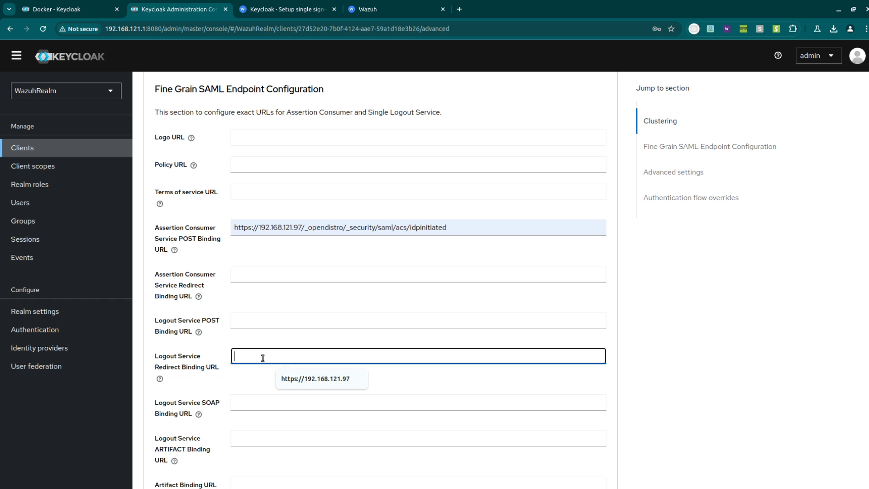
{"action": "left_click", "coordinate": [320, 377]}
{"action": "scroll", "coordinate": [377, 378], "scroll_direction": "down", "scroll_amount": 3}
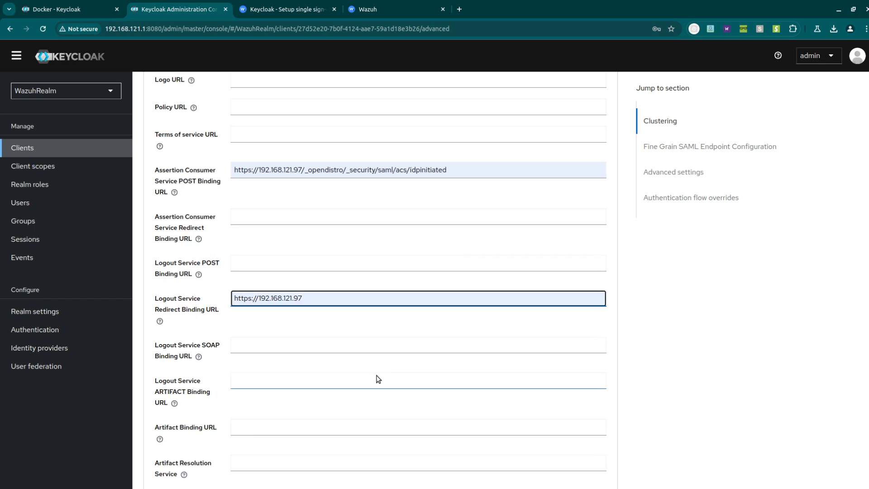
{"action": "left_click", "coordinate": [249, 406]}
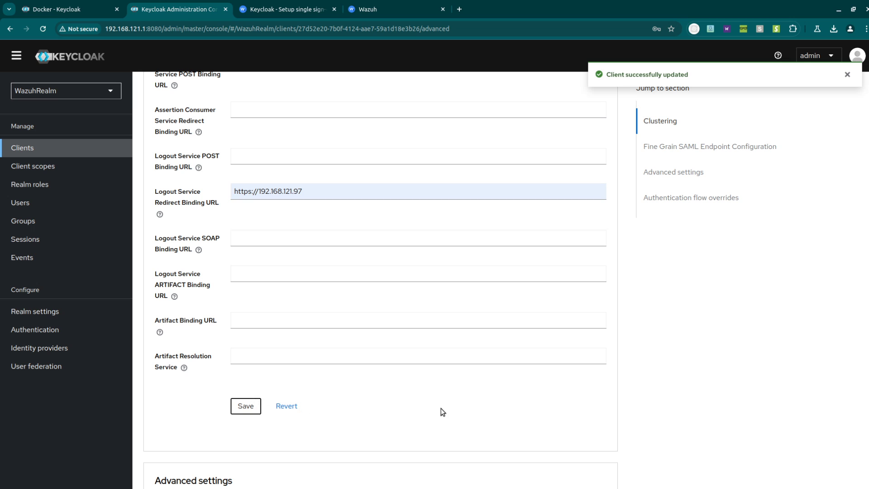
{"action": "scroll", "coordinate": [441, 411], "scroll_direction": "down", "scroll_amount": 6}
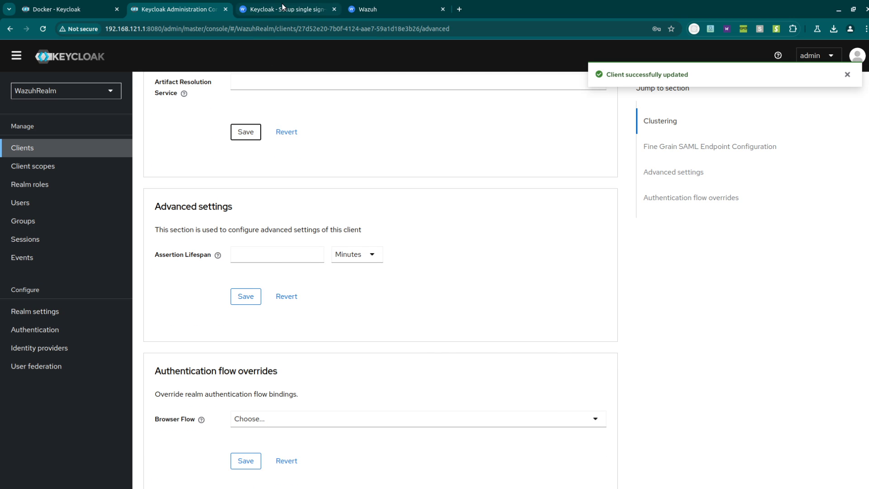
- Read the guide's next steps, then return to the Keycloak admin console
{"action": "left_click", "coordinate": [282, 9]}
{"action": "scroll", "coordinate": [596, 315], "scroll_direction": "down", "scroll_amount": 7}
{"action": "scroll", "coordinate": [713, 298], "scroll_direction": "down", "scroll_amount": 1}
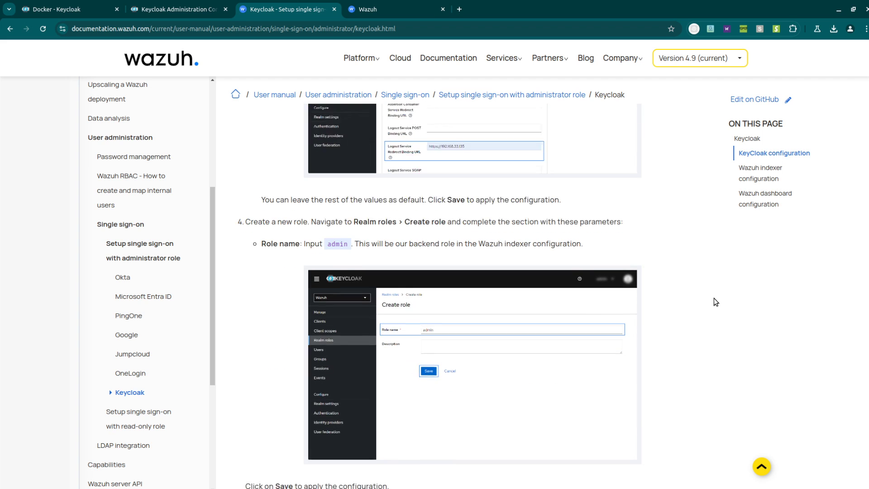
{"action": "scroll", "coordinate": [660, 294], "scroll_direction": "up", "scroll_amount": 2}
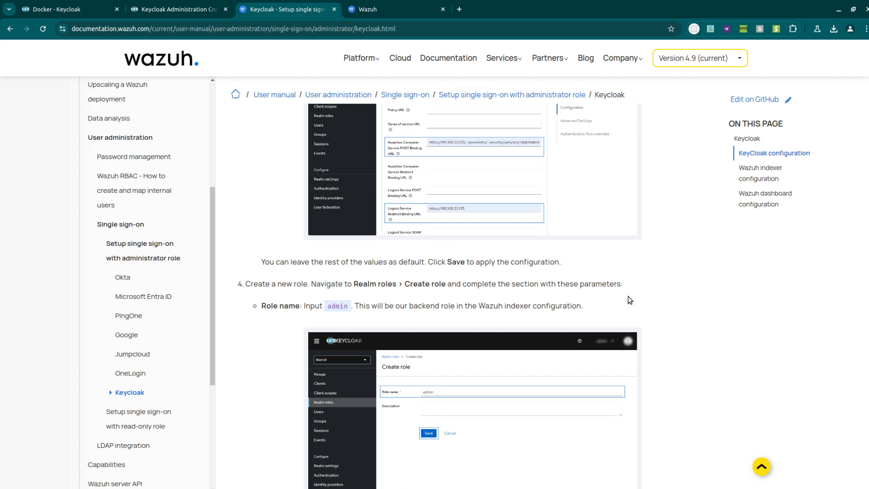
{"action": "scroll", "coordinate": [659, 303], "scroll_direction": "down", "scroll_amount": 2}
{"action": "left_click", "coordinate": [184, 10]}
- Create a realm role named admin in WazuhRealm and check the guide's next step
{"action": "left_click", "coordinate": [63, 184]}
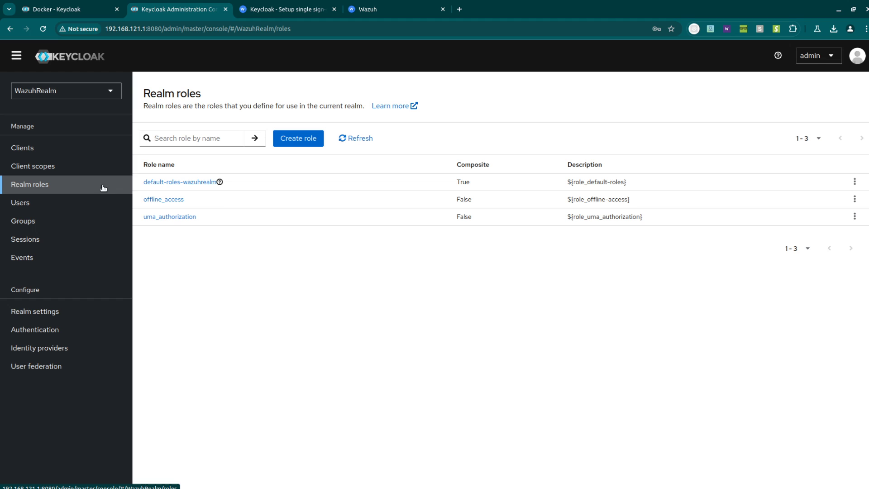
{"action": "left_click", "coordinate": [297, 135]}
{"action": "left_click", "coordinate": [254, 152]}
{"action": "left_click", "coordinate": [286, 173]}
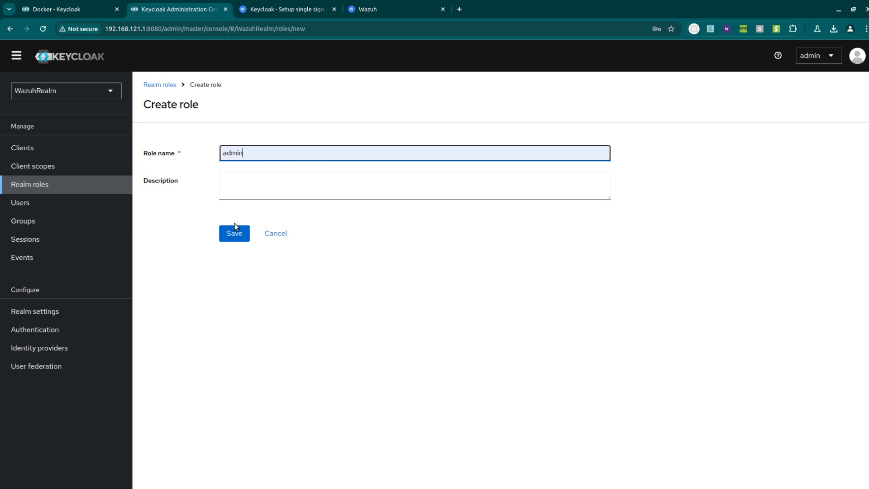
{"action": "left_click", "coordinate": [235, 228]}
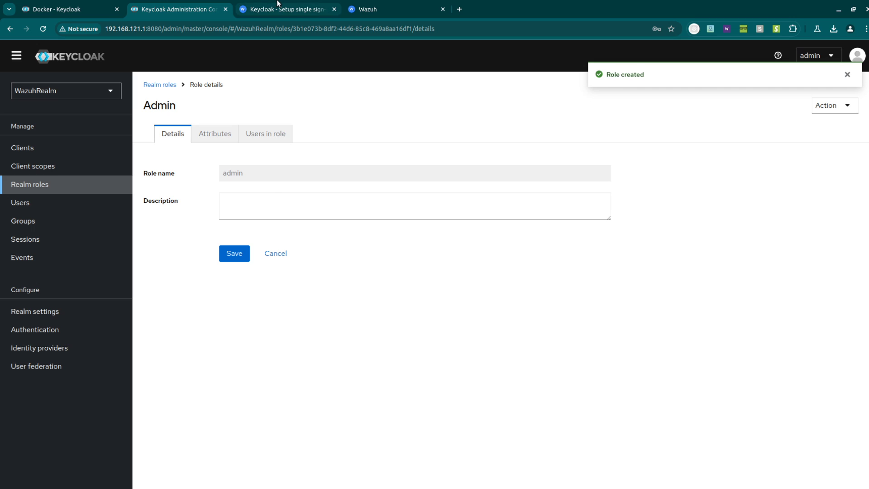
{"action": "left_click", "coordinate": [278, 9]}
{"action": "scroll", "coordinate": [322, 222], "scroll_direction": "down", "scroll_amount": 4}
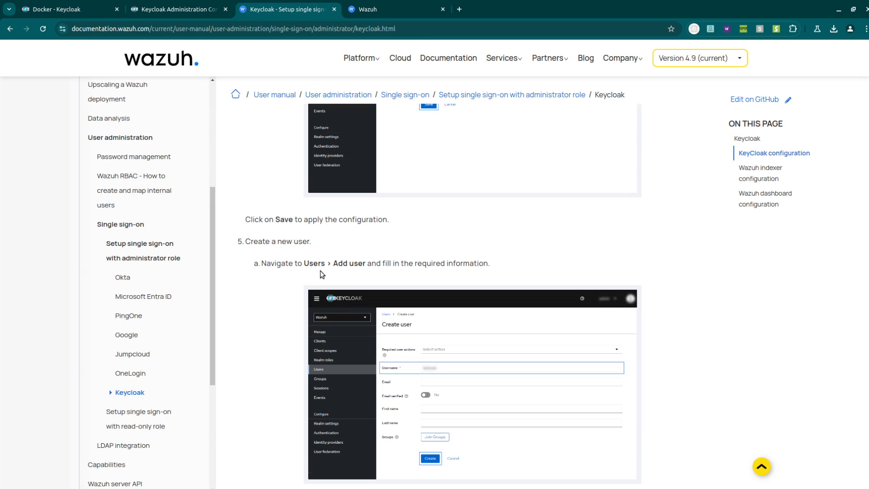
{"action": "left_click", "coordinate": [163, 6]}
- Create a new user, filling in the username, e-mail, first name and last name
{"action": "left_click", "coordinate": [45, 202]}
{"action": "left_click", "coordinate": [515, 254]}
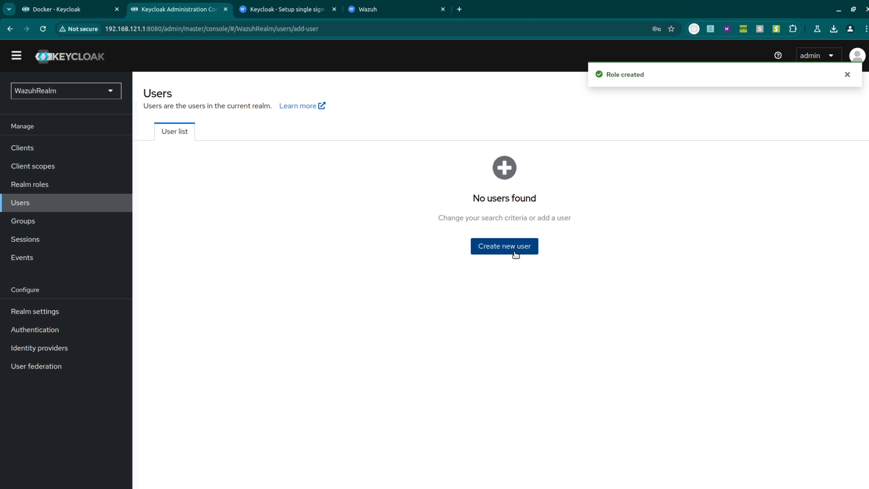
{"action": "left_click", "coordinate": [273, 239]}
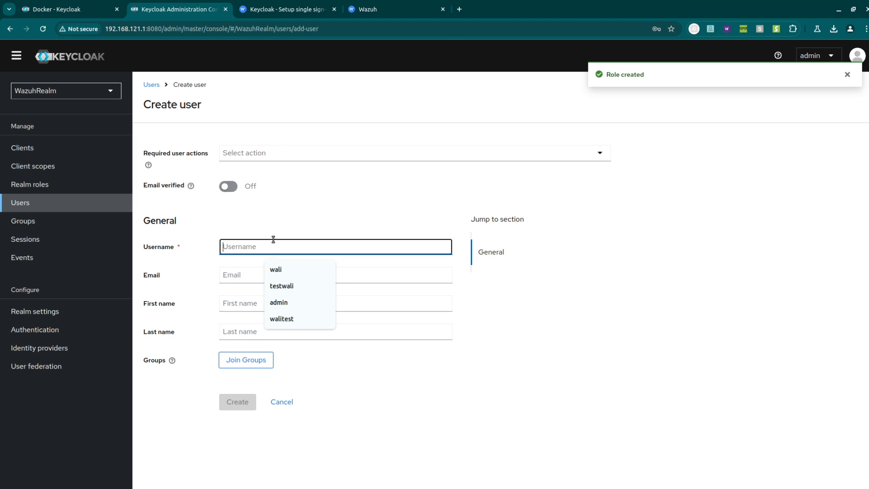
{"action": "left_click", "coordinate": [287, 270]}
{"action": "left_click", "coordinate": [250, 276]}
{"action": "left_click", "coordinate": [275, 297]}
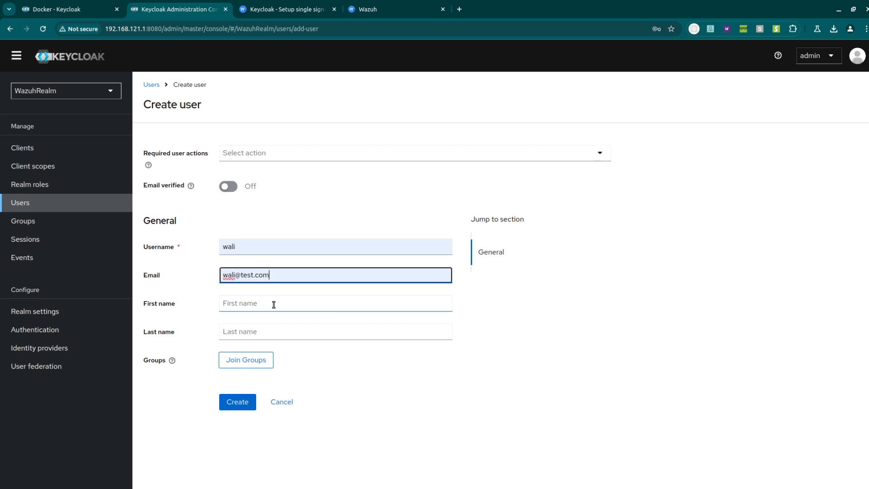
{"action": "left_click", "coordinate": [274, 305]}
{"action": "left_click", "coordinate": [280, 330]}
{"action": "left_click", "coordinate": [281, 331]}
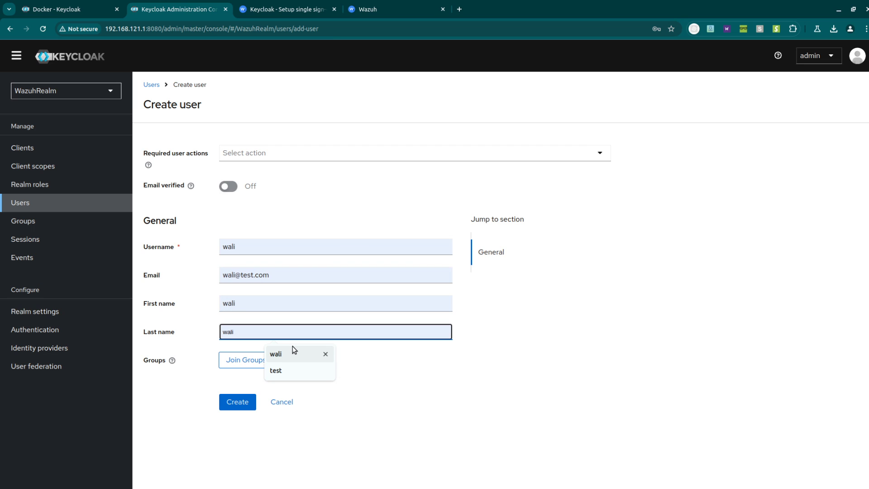
{"action": "left_click", "coordinate": [293, 346]}
{"action": "left_click", "coordinate": [255, 402]}
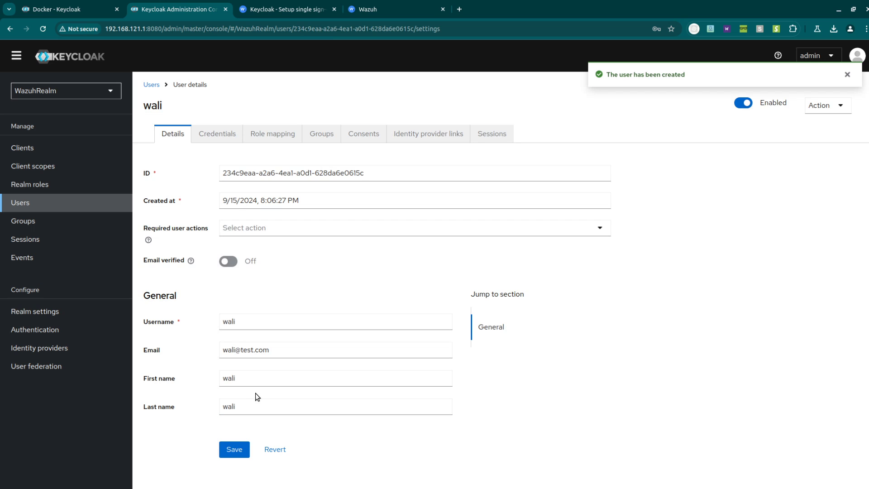
- Give the user a permanent password, with Temporary off, on the Credentials page
{"action": "left_click", "coordinate": [221, 134]}
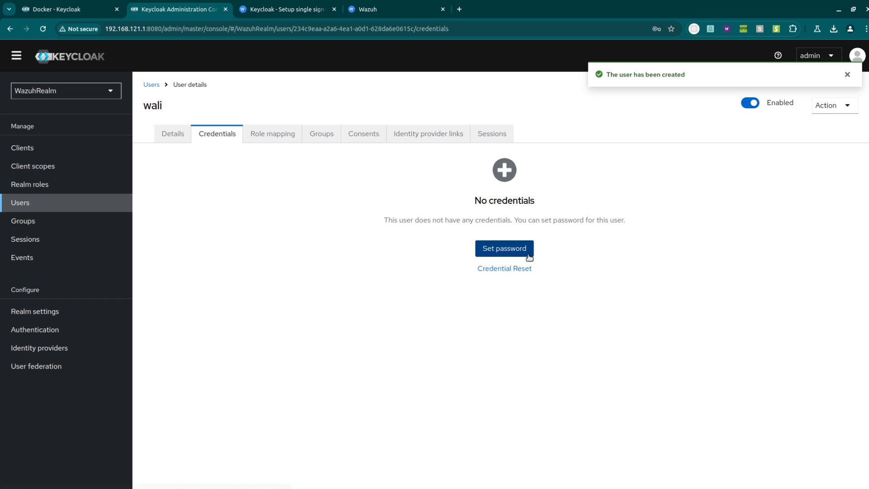
{"action": "left_click", "coordinate": [513, 249]}
{"action": "left_click", "coordinate": [446, 237]}
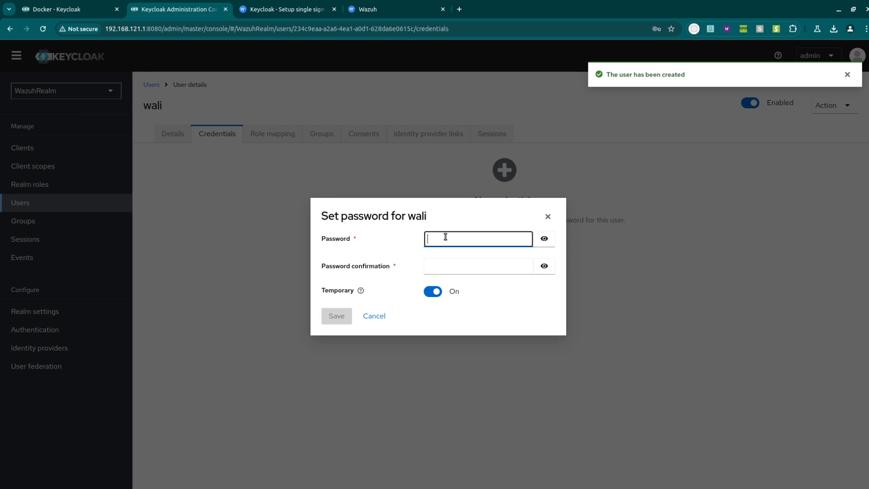
{"action": "type", "text": "•••••"}
{"action": "key", "text": "Tab"}
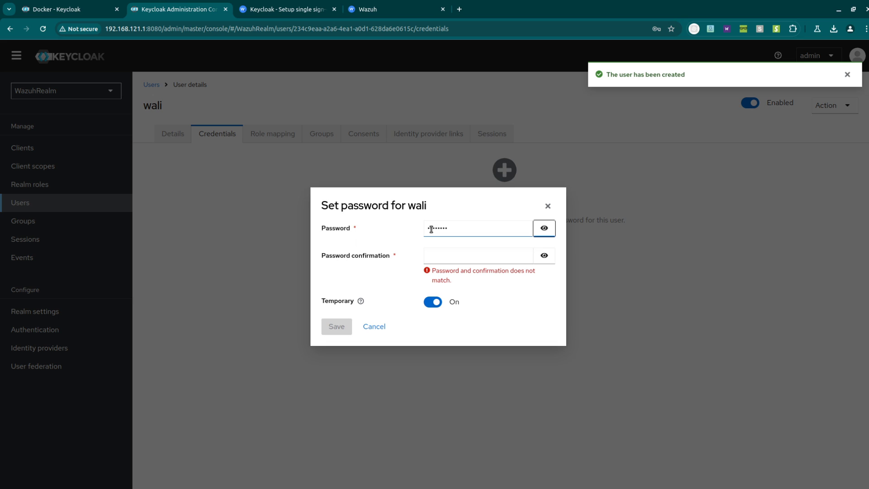
{"action": "key", "text": "Tab"}
{"action": "type", "text": "••••••••"}
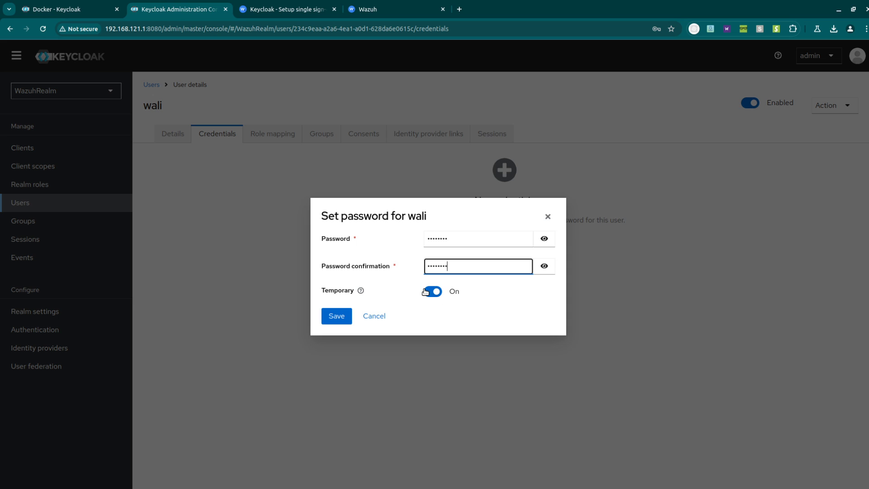
{"action": "left_click", "coordinate": [432, 292]}
{"action": "left_click", "coordinate": [339, 316]}
{"action": "left_click", "coordinate": [350, 292]}
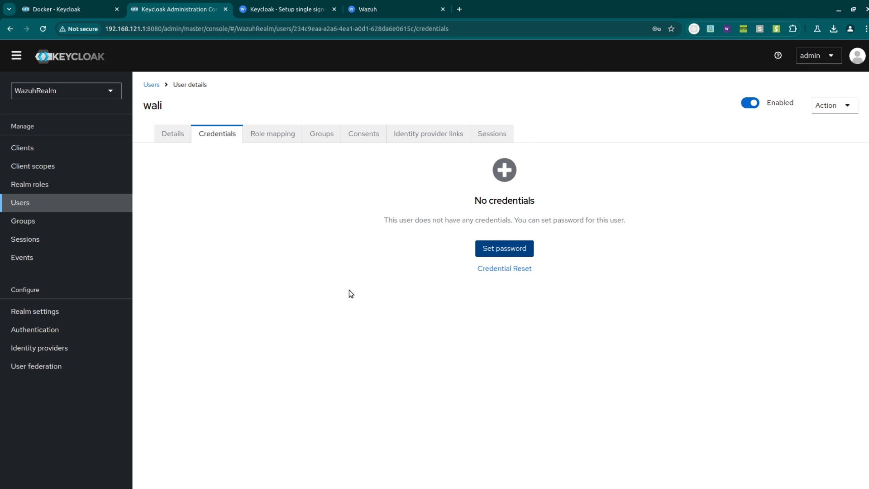
- Check the setup guide, then create a new group named Wazuh-admins in WazuhRealm
{"action": "left_click", "coordinate": [279, 8]}
{"action": "scroll", "coordinate": [460, 284], "scroll_direction": "down", "scroll_amount": 10}
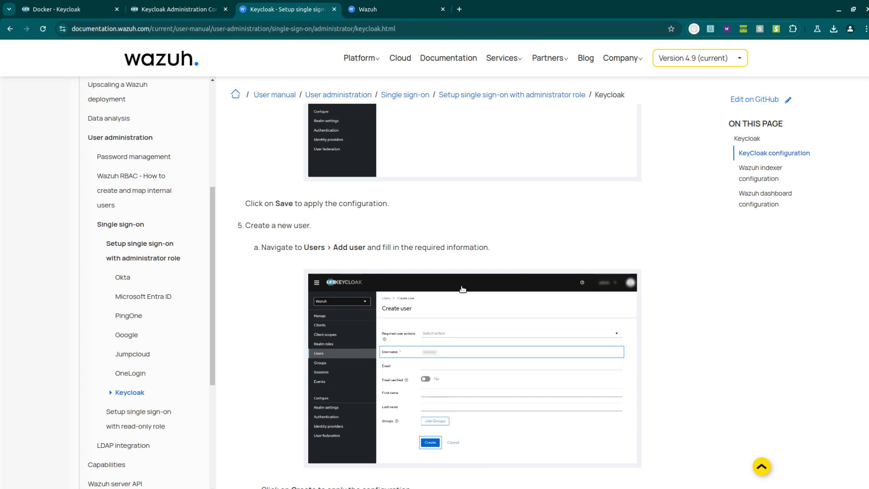
{"action": "scroll", "coordinate": [510, 283], "scroll_direction": "down", "scroll_amount": 5}
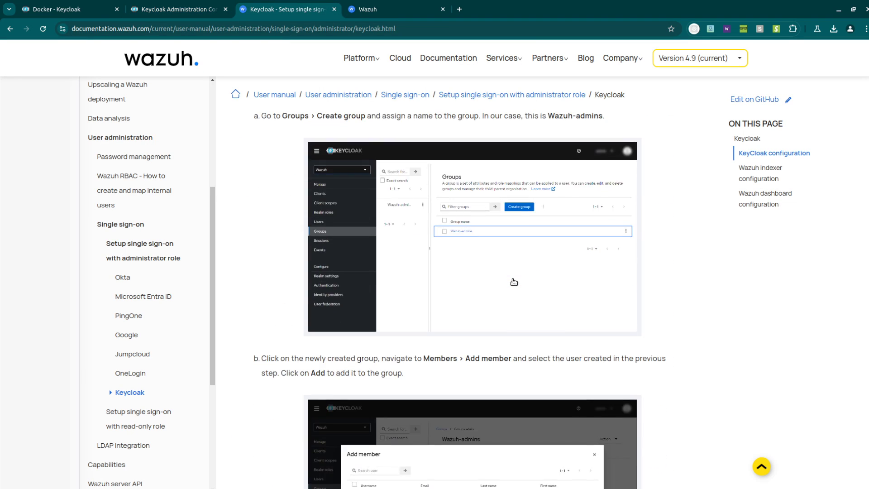
{"action": "scroll", "coordinate": [509, 282], "scroll_direction": "up", "scroll_amount": 2}
{"action": "left_click", "coordinate": [190, 6]}
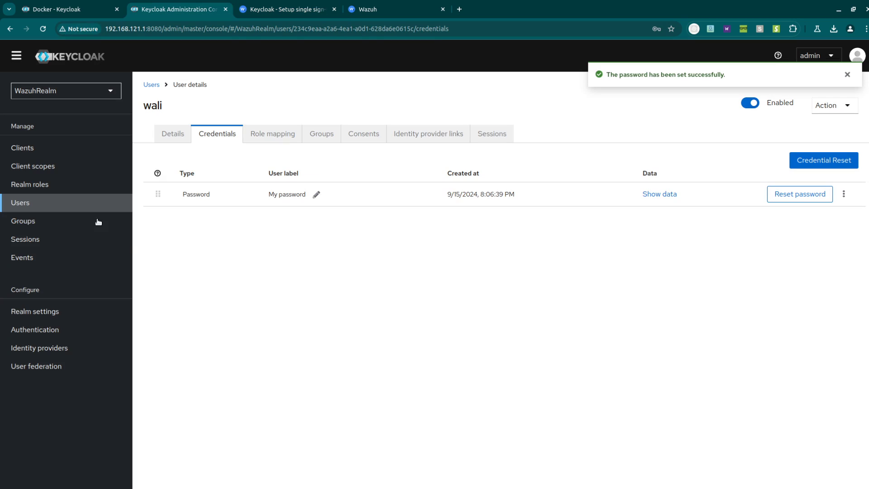
{"action": "left_click", "coordinate": [48, 224]}
{"action": "left_click", "coordinate": [597, 256]}
{"action": "left_click", "coordinate": [441, 263]}
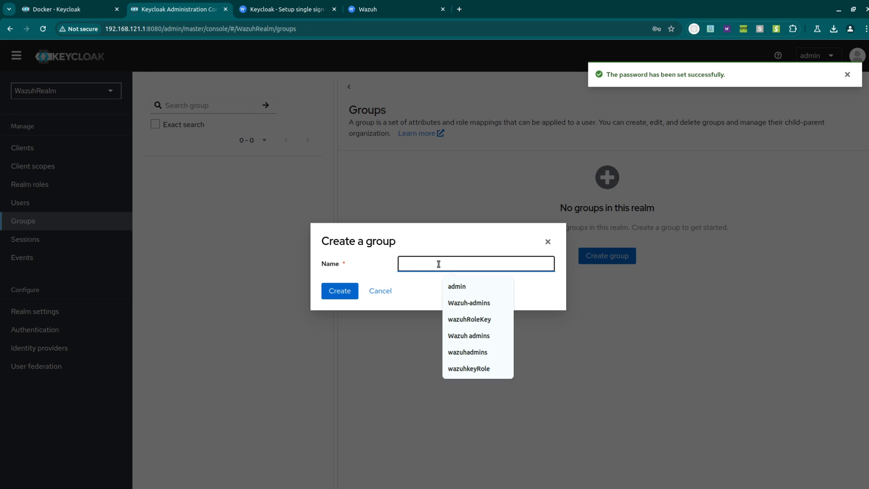
{"action": "left_click", "coordinate": [468, 302]}
{"action": "left_click", "coordinate": [339, 292]}
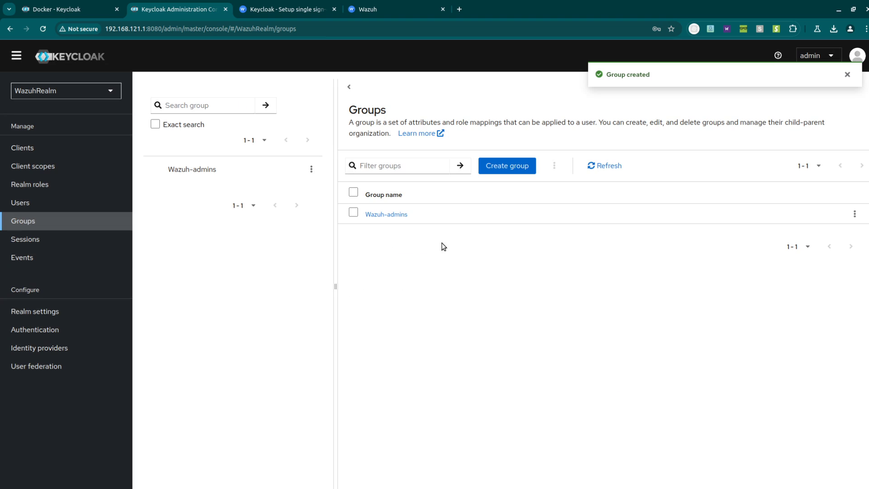
- Add the newly created user as a member of the Wazuh-admins group
{"action": "left_click", "coordinate": [406, 214]}
{"action": "left_click", "coordinate": [438, 139]}
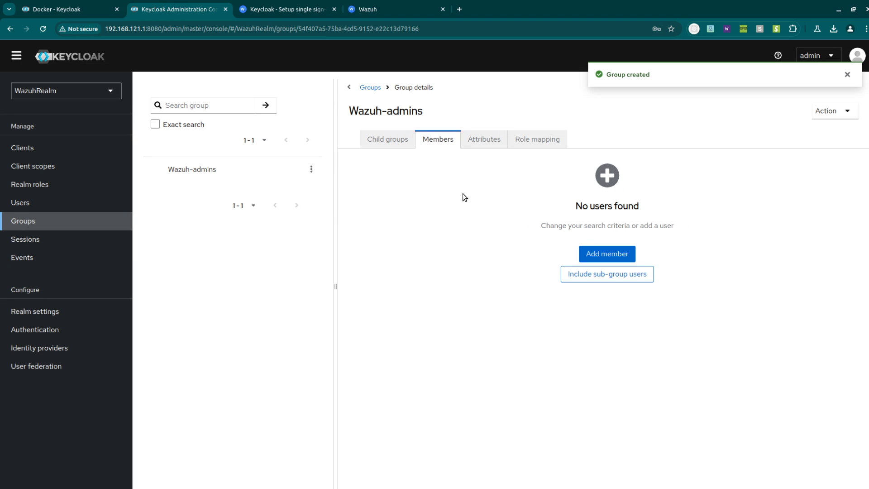
{"action": "left_click", "coordinate": [591, 252]}
{"action": "left_click", "coordinate": [209, 266]}
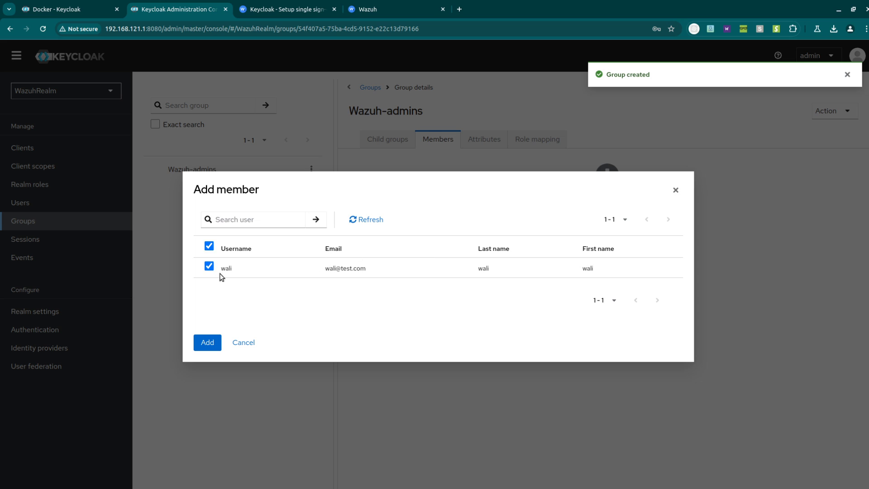
{"action": "left_click", "coordinate": [207, 342]}
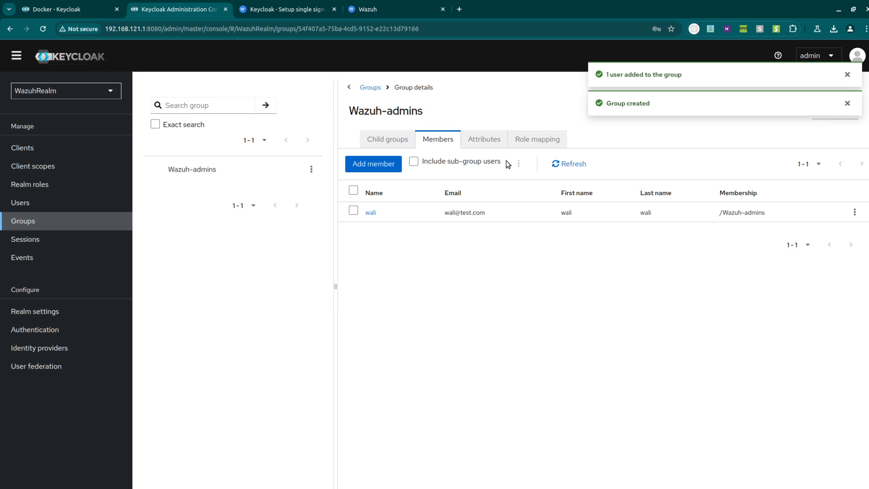
- Assign the admin realm role to the Wazuh-admins group's role mapping
{"action": "left_click", "coordinate": [529, 138]}
{"action": "left_click", "coordinate": [602, 252]}
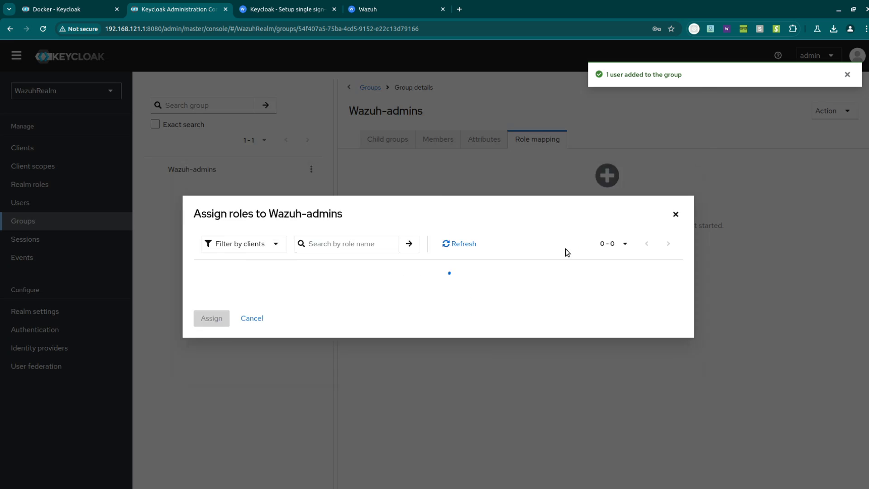
{"action": "left_click", "coordinate": [256, 132]}
{"action": "left_click", "coordinate": [249, 153]}
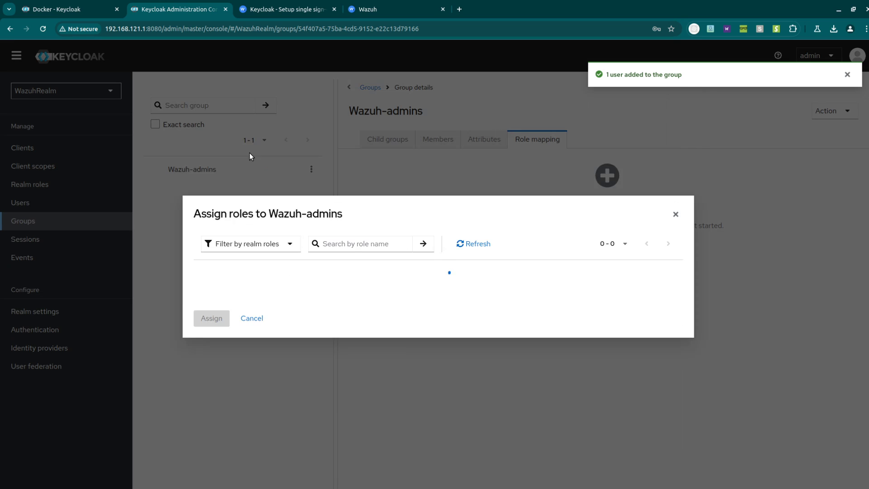
{"action": "left_click", "coordinate": [215, 372]}
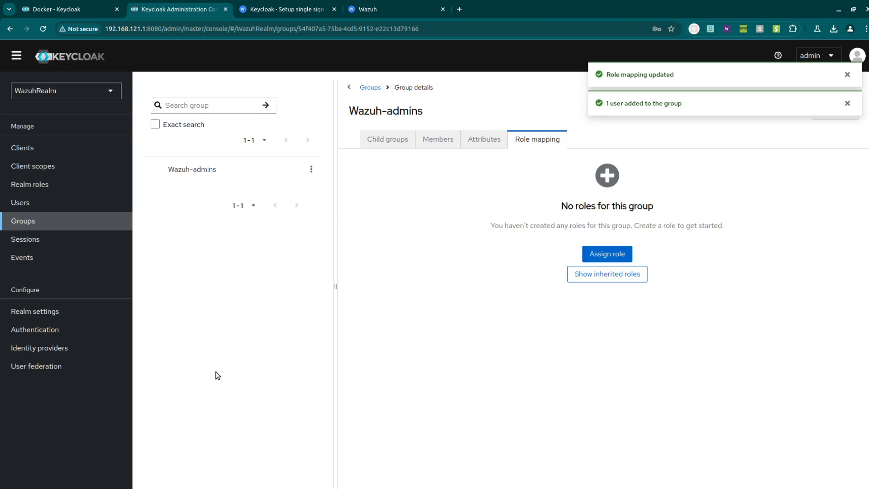
- Read the next guide section and go to the realm's Client scopes list
{"action": "left_click", "coordinate": [294, 10]}
{"action": "scroll", "coordinate": [527, 260], "scroll_direction": "down", "scroll_amount": 8}
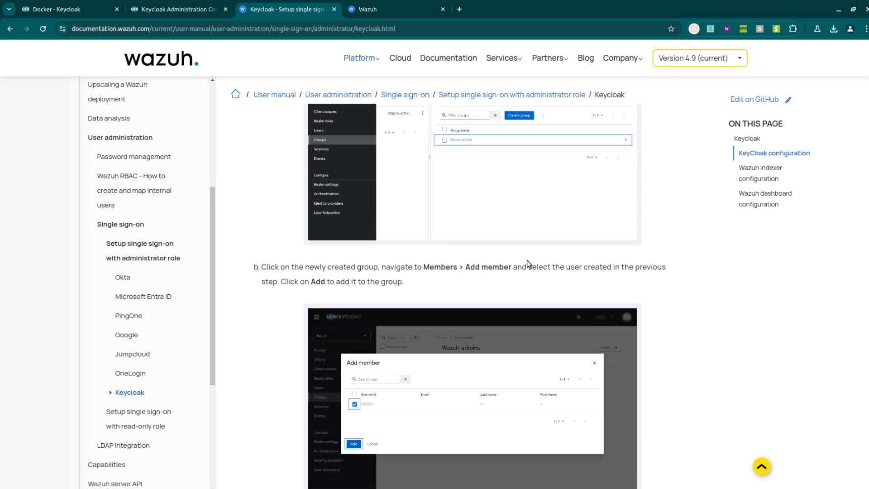
{"action": "scroll", "coordinate": [677, 274], "scroll_direction": "down", "scroll_amount": 3}
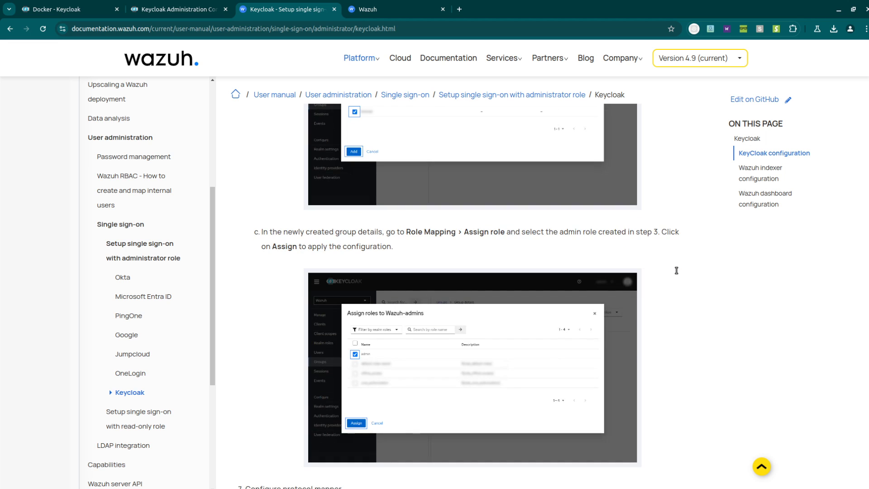
{"action": "scroll", "coordinate": [676, 273], "scroll_direction": "down", "scroll_amount": 5}
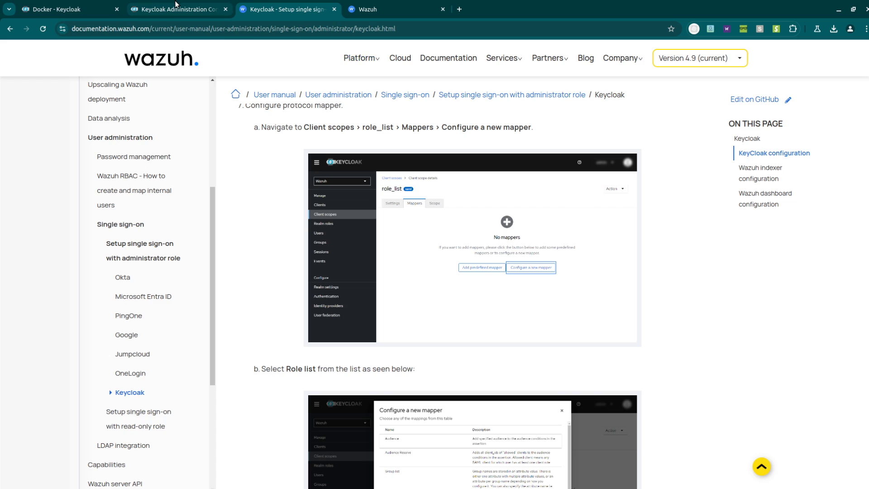
{"action": "left_click", "coordinate": [176, 7]}
{"action": "left_click", "coordinate": [63, 166]}
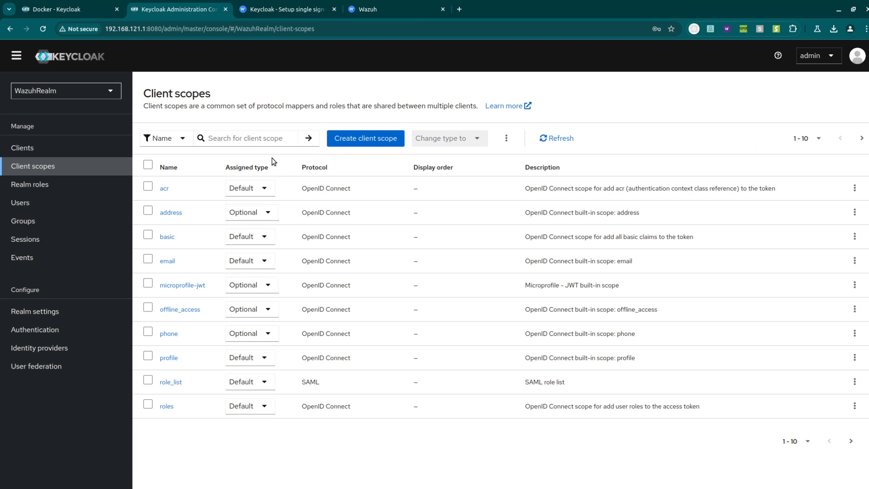
- Open role_list's Mappers and bring up the delete option for its role list mapper
{"action": "left_click", "coordinate": [297, 4]}
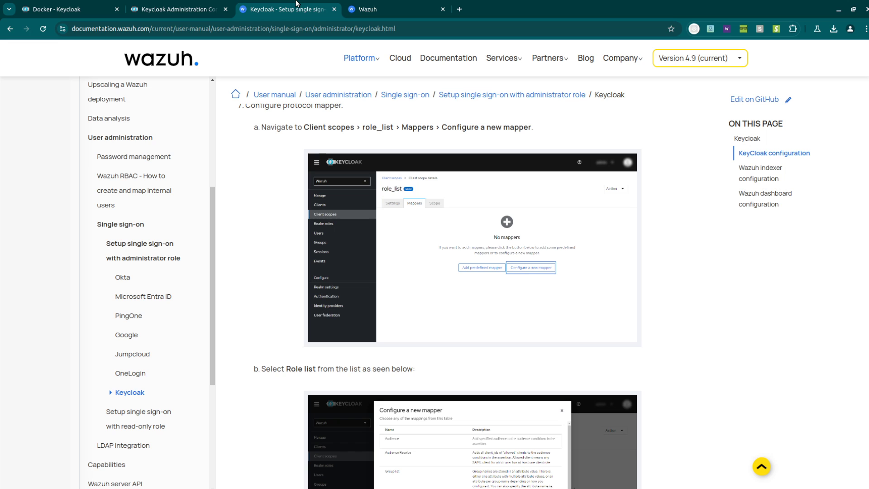
{"action": "scroll", "coordinate": [398, 199], "scroll_direction": "up", "scroll_amount": 3}
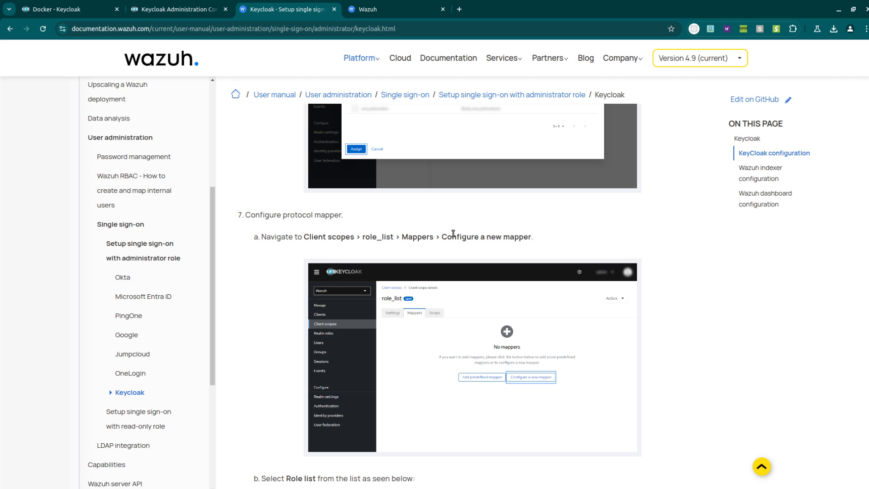
{"action": "scroll", "coordinate": [453, 234], "scroll_direction": "down", "scroll_amount": 2}
{"action": "left_click", "coordinate": [177, 9]}
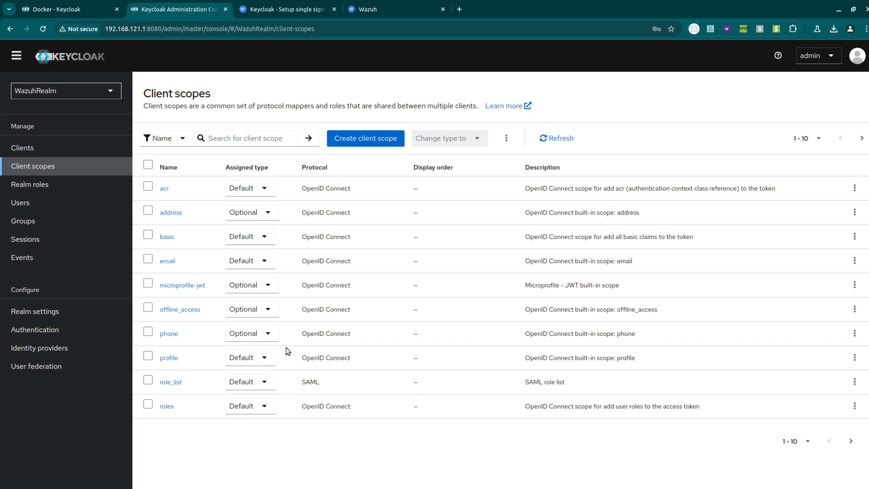
{"action": "left_click", "coordinate": [174, 382]}
{"action": "left_click", "coordinate": [222, 133]}
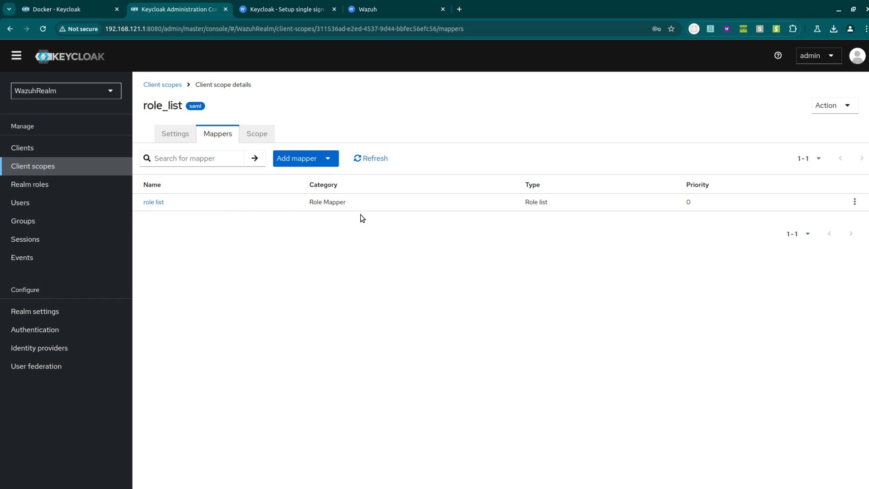
{"action": "left_click", "coordinate": [855, 202]}
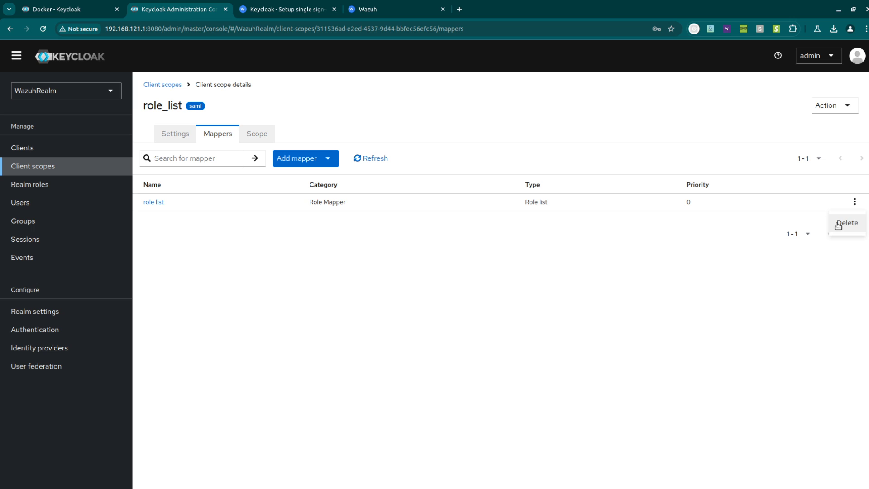
- Delete the old role list mapper and add Role list mapper 'wazuhRoleKey' with attribute name Roles
{"action": "left_click", "coordinate": [839, 223]}
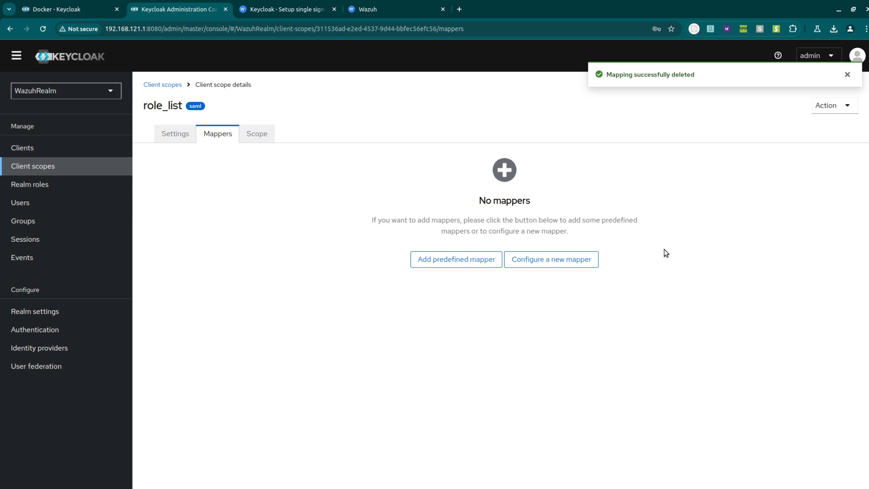
{"action": "left_click", "coordinate": [545, 257]}
{"action": "left_click", "coordinate": [331, 319]}
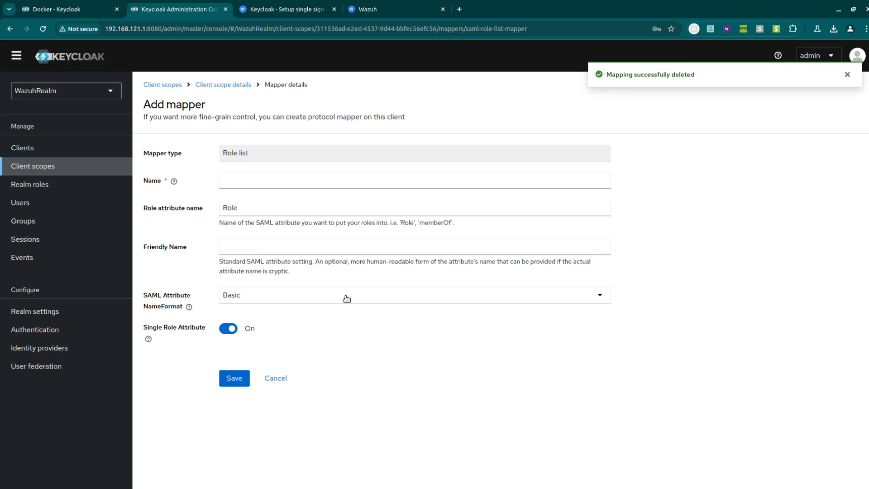
{"action": "left_click", "coordinate": [277, 203]}
{"action": "type", "text": "s"}
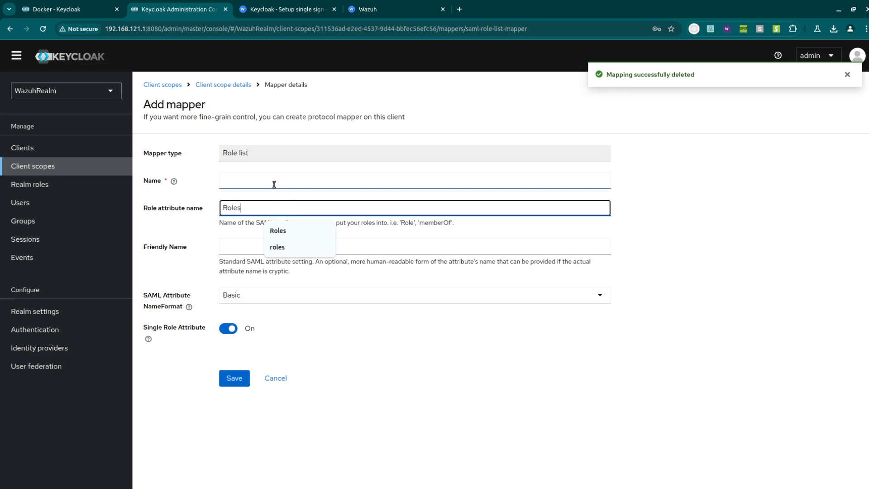
{"action": "left_click", "coordinate": [266, 181]}
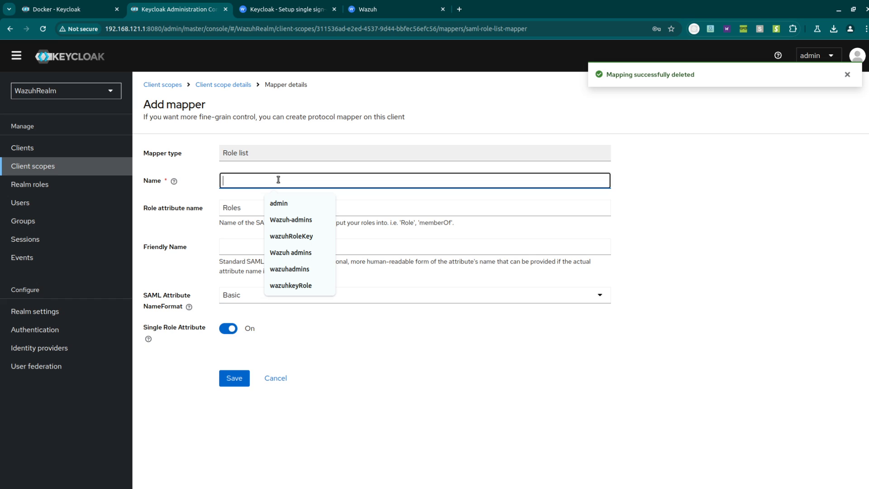
{"action": "left_click", "coordinate": [305, 237]}
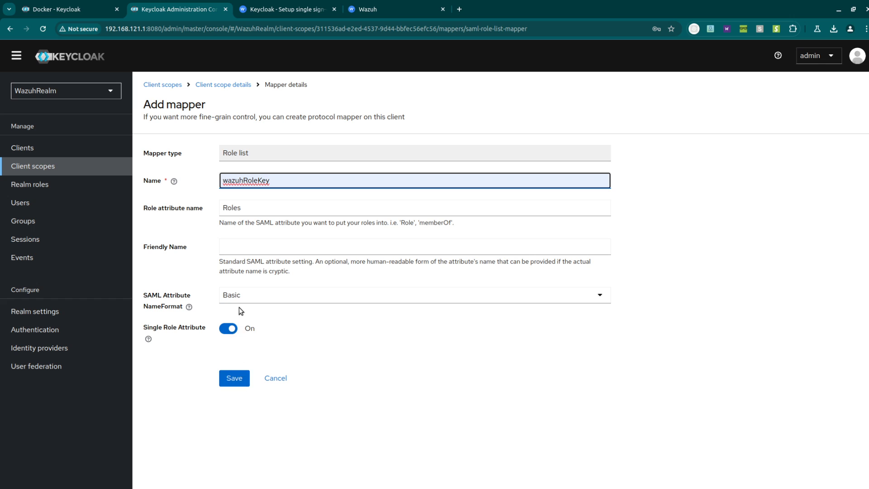
{"action": "left_click", "coordinate": [244, 378]}
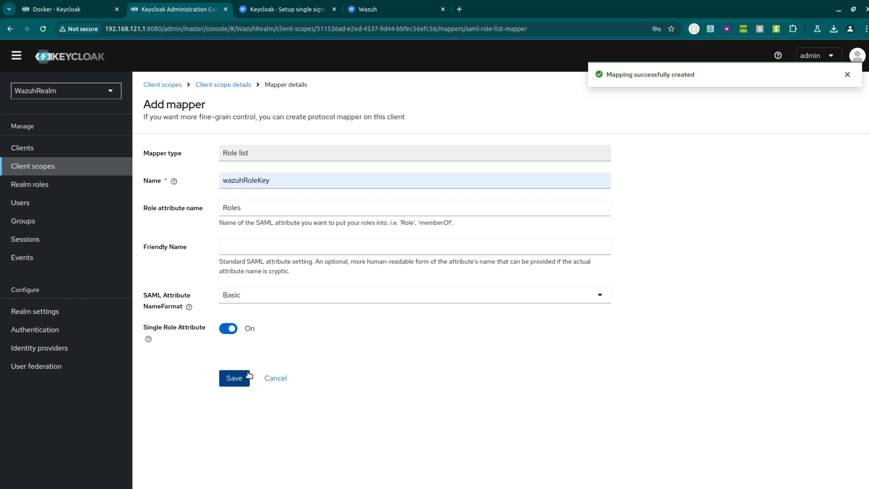
{"action": "left_click", "coordinate": [261, 9]}
{"action": "scroll", "coordinate": [650, 309], "scroll_direction": "down", "scroll_amount": 5}
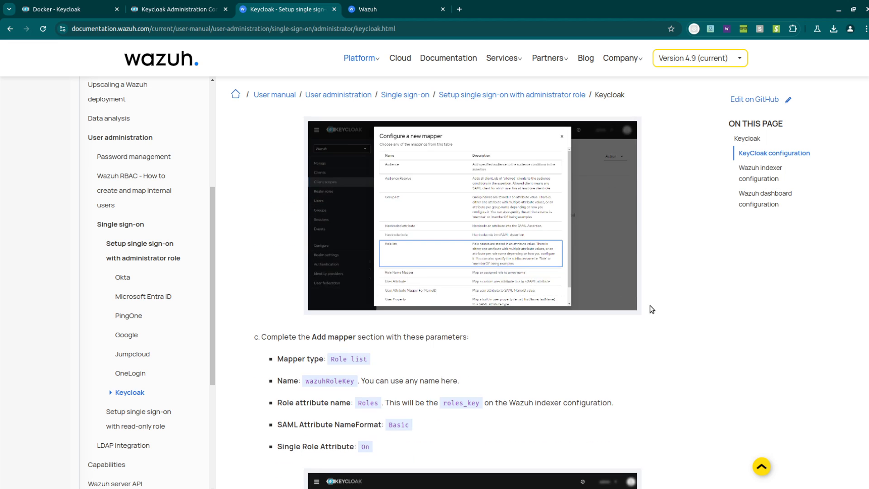
- Read the next guide section and open the wazuh-saml client in Keycloak
{"action": "scroll", "coordinate": [650, 309], "scroll_direction": "down", "scroll_amount": 3}
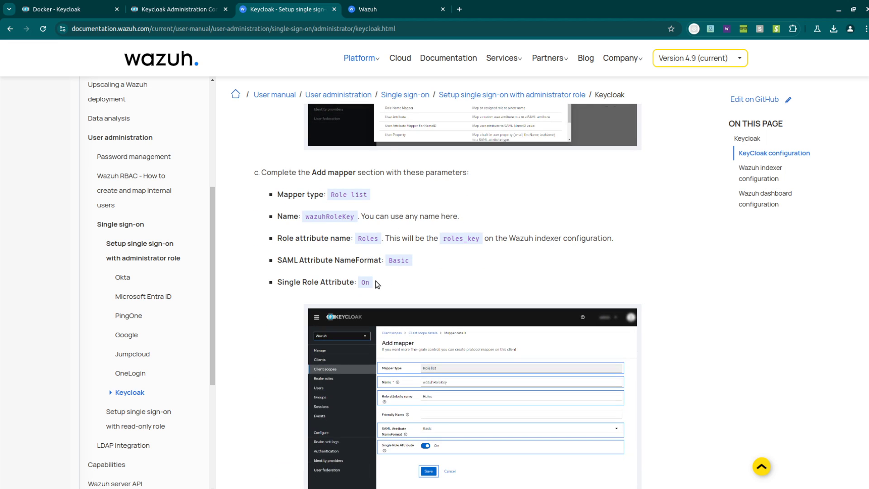
{"action": "scroll", "coordinate": [658, 302], "scroll_direction": "down", "scroll_amount": 6}
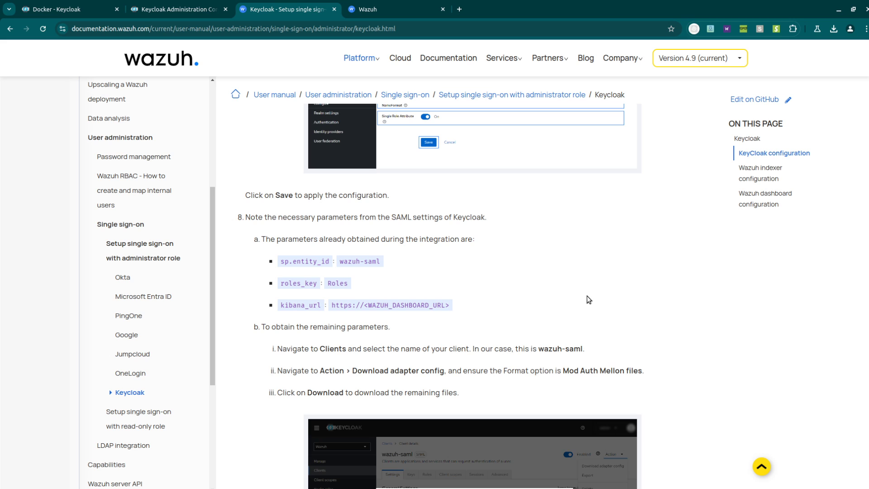
{"action": "scroll", "coordinate": [580, 299], "scroll_direction": "down", "scroll_amount": 5}
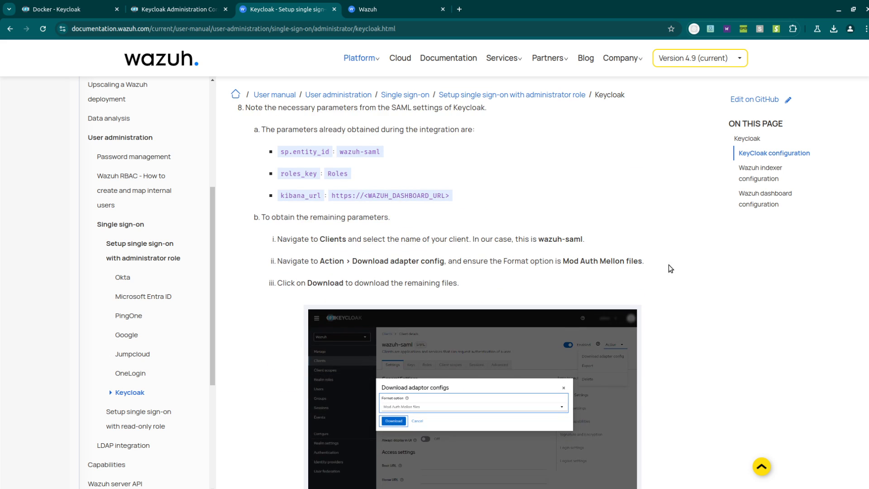
{"action": "scroll", "coordinate": [658, 293], "scroll_direction": "up", "scroll_amount": 2}
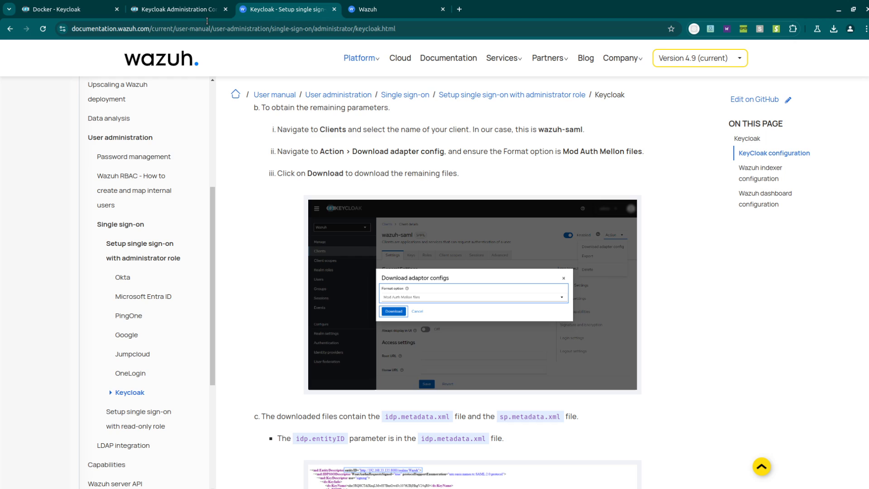
{"action": "left_click", "coordinate": [181, 8]}
{"action": "left_click", "coordinate": [53, 150]}
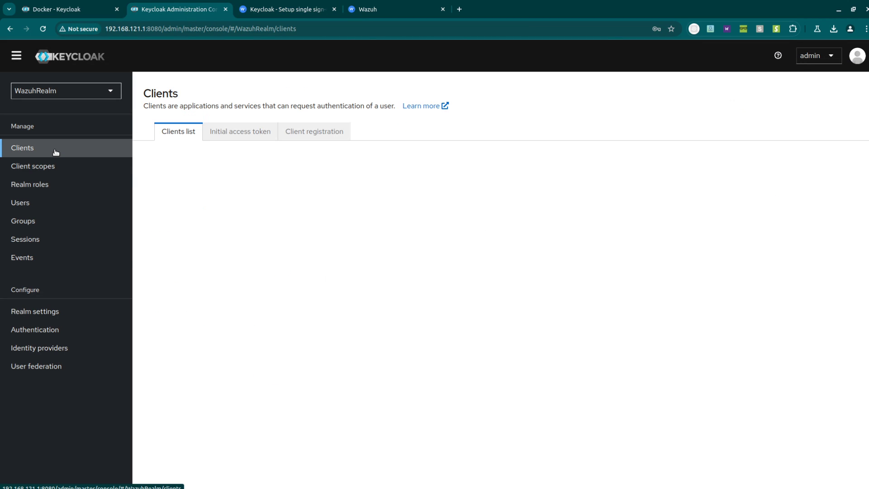
{"action": "left_click", "coordinate": [160, 304]}
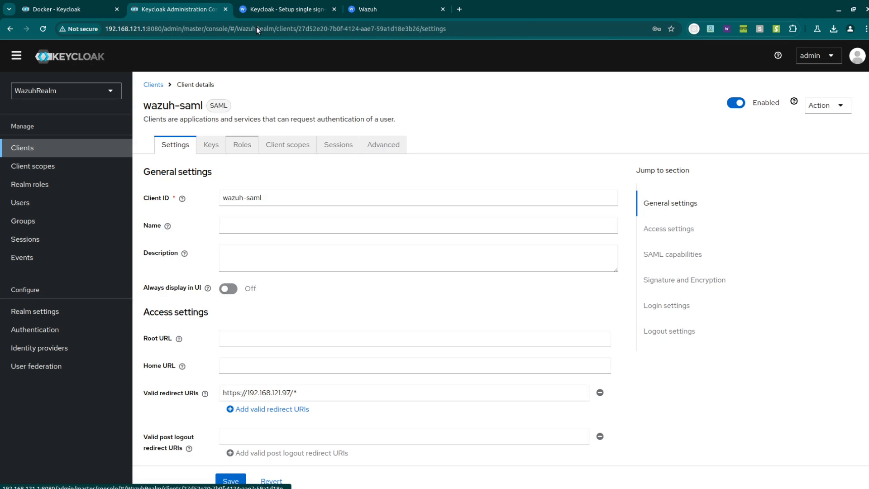
- Download the wazuh-saml adapter config in Mod Auth Mellon files format
{"action": "left_click", "coordinate": [267, 9]}
{"action": "scroll", "coordinate": [608, 260], "scroll_direction": "up", "scroll_amount": 2}
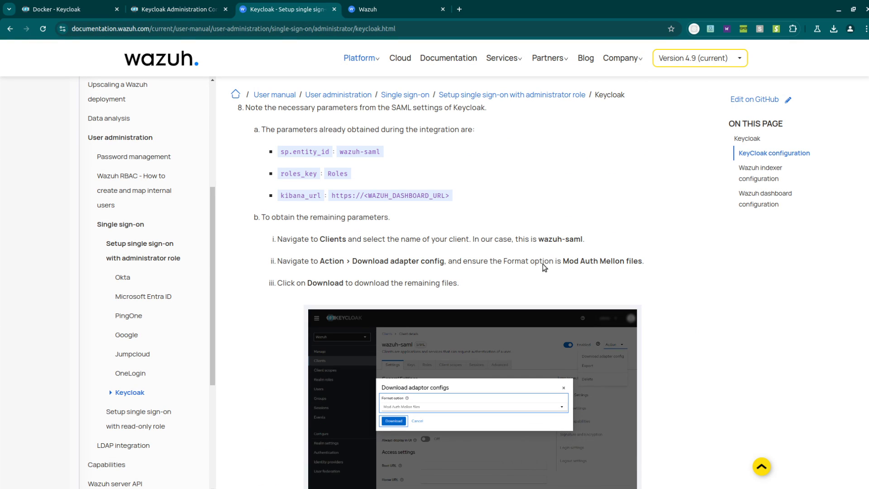
{"action": "left_click", "coordinate": [170, 9]}
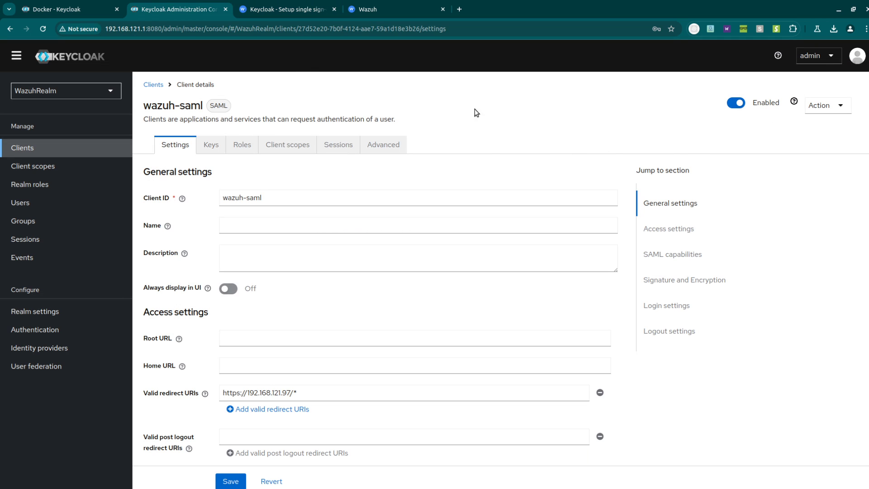
{"action": "left_click", "coordinate": [383, 145]}
{"action": "left_click", "coordinate": [832, 106]}
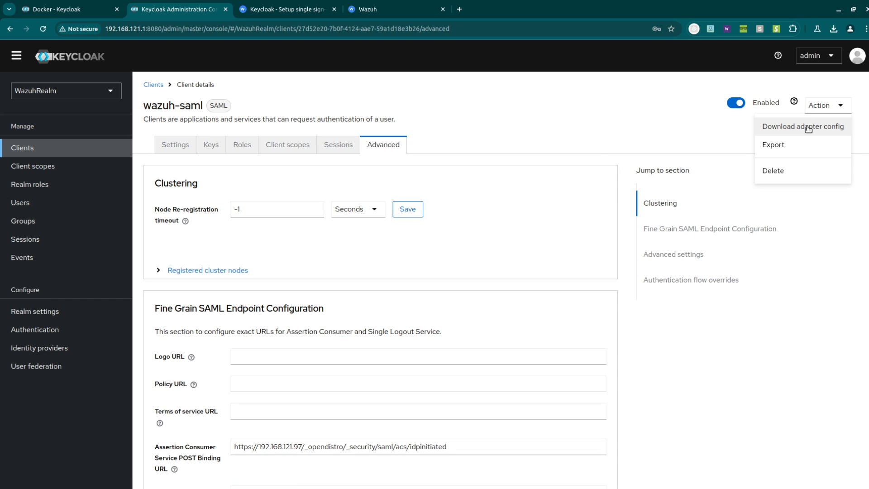
{"action": "left_click", "coordinate": [808, 129]}
{"action": "left_click", "coordinate": [307, 275]}
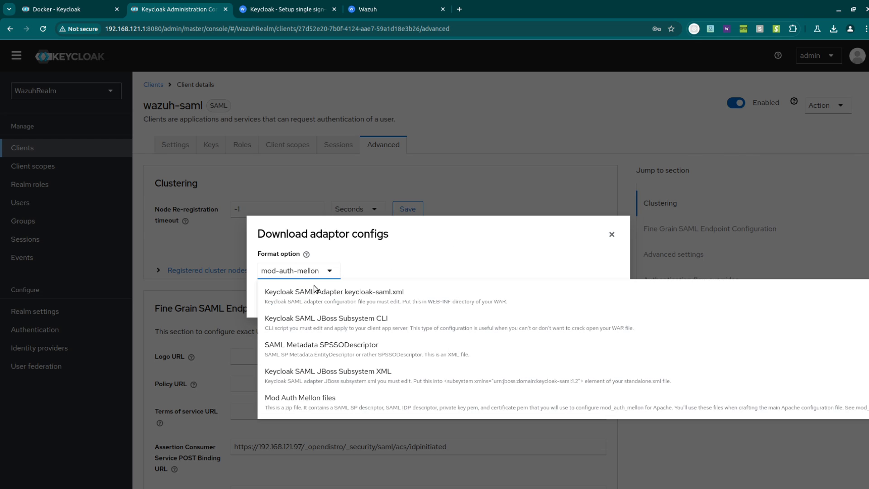
{"action": "left_click", "coordinate": [353, 402]}
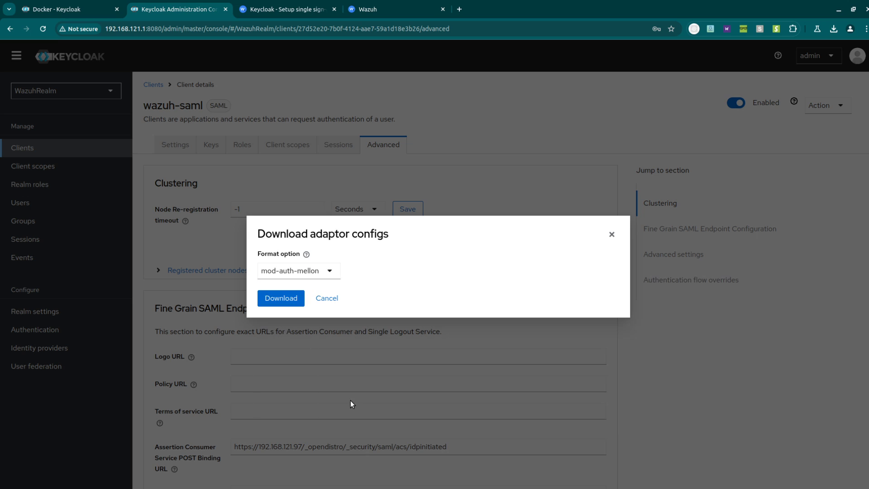
{"action": "left_click", "coordinate": [269, 298]}
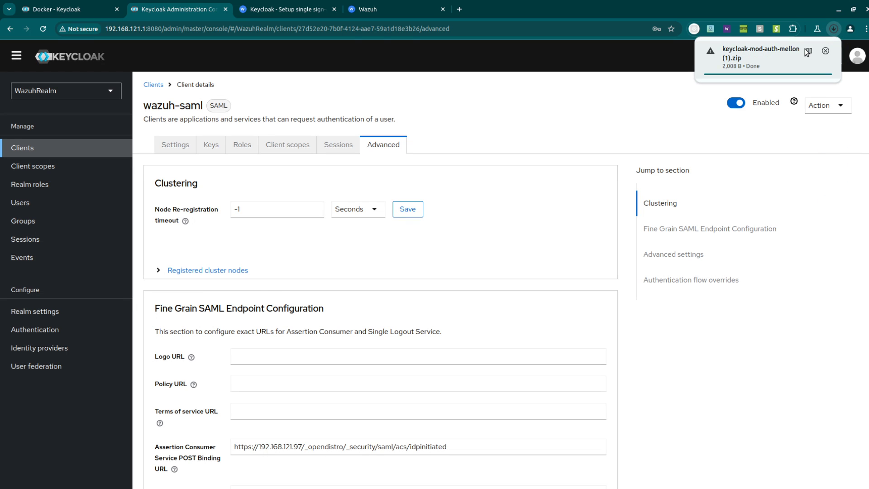
{"action": "left_click", "coordinate": [271, 9]}
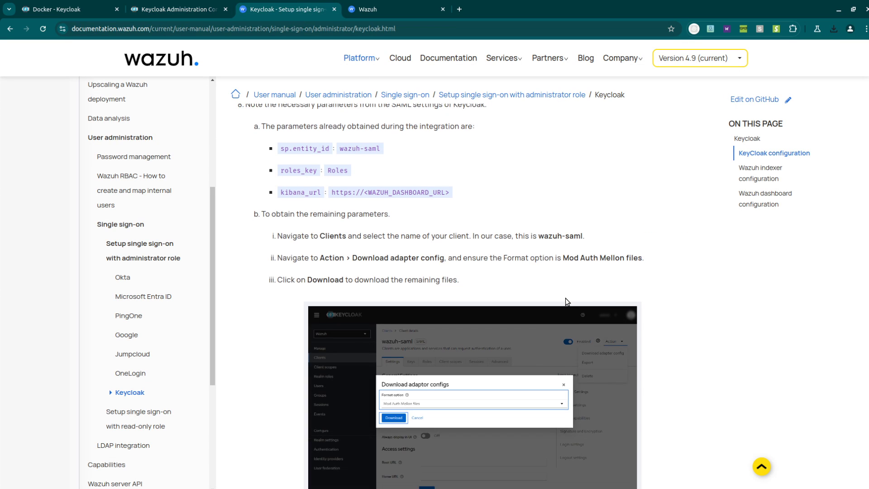
- Scroll the docs to the Wazuh indexer configuration section and switch to the terminal
{"action": "scroll", "coordinate": [565, 298], "scroll_direction": "down", "scroll_amount": 6}
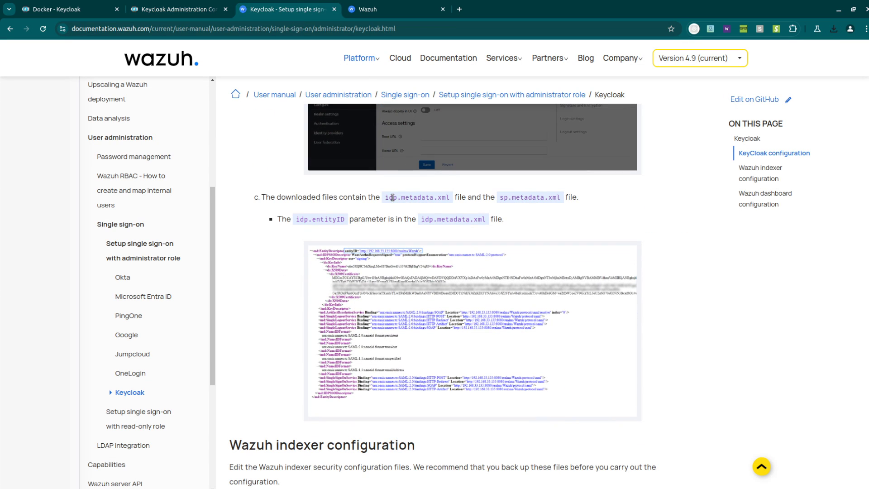
{"action": "scroll", "coordinate": [653, 296], "scroll_direction": "down", "scroll_amount": 5}
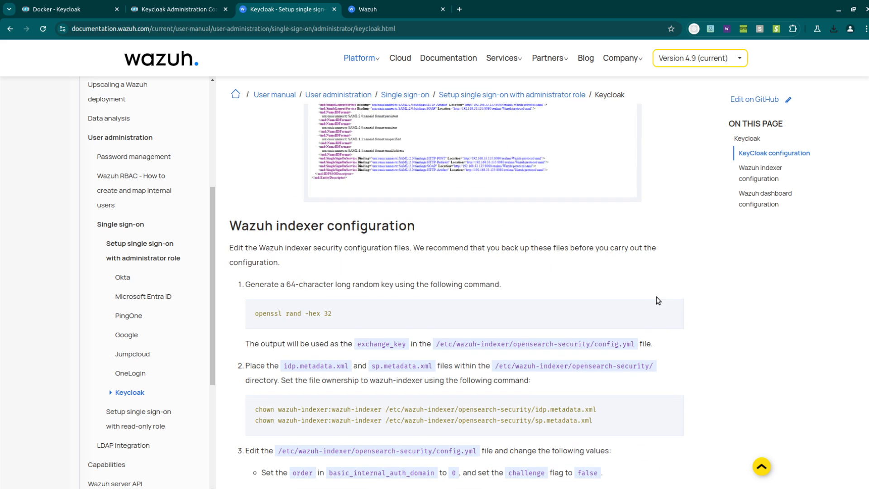
{"action": "scroll", "coordinate": [661, 289], "scroll_direction": "down", "scroll_amount": 1}
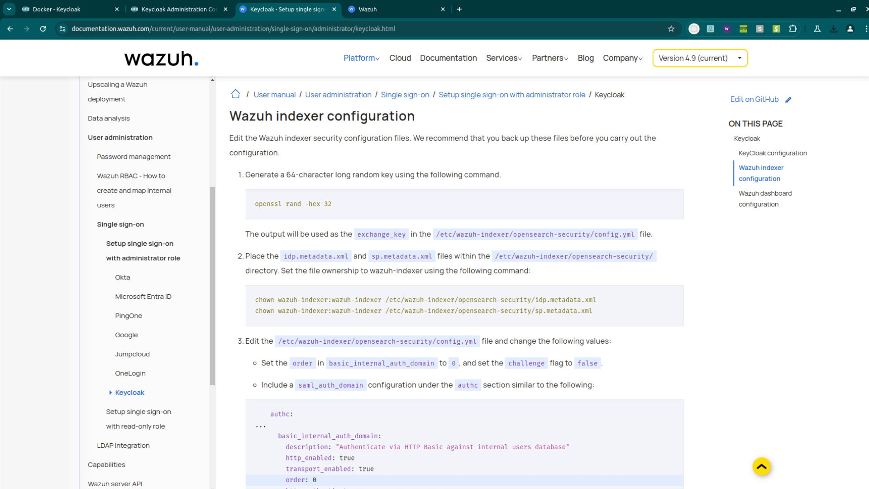
{"action": "key", "text": "alt+Tab"}
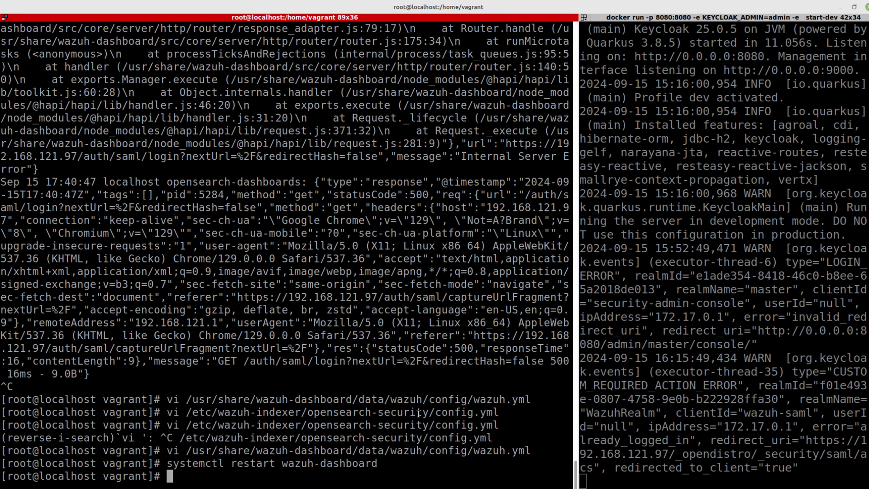
- Clear the terminal and run 'openssl rand -hex 32' to generate a 64-character hex key
{"action": "type", "text": "clear"}
{"action": "key", "text": "Return"}
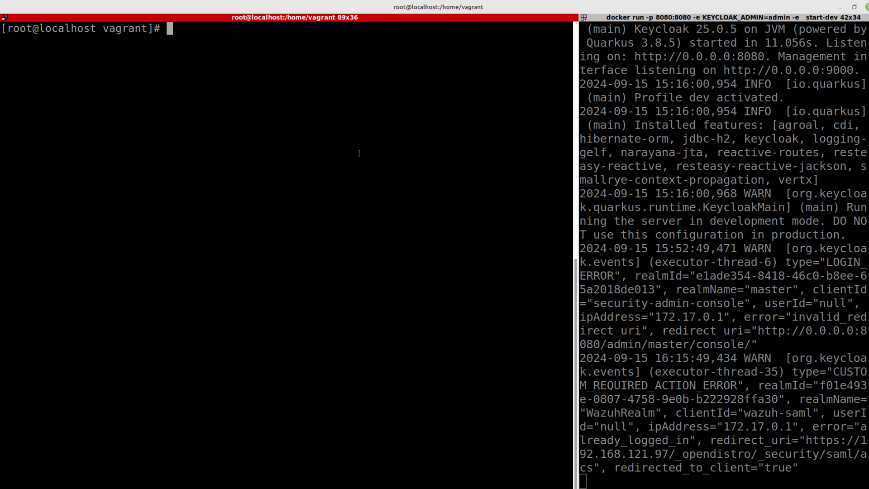
{"action": "key", "text": "alt+Tab"}
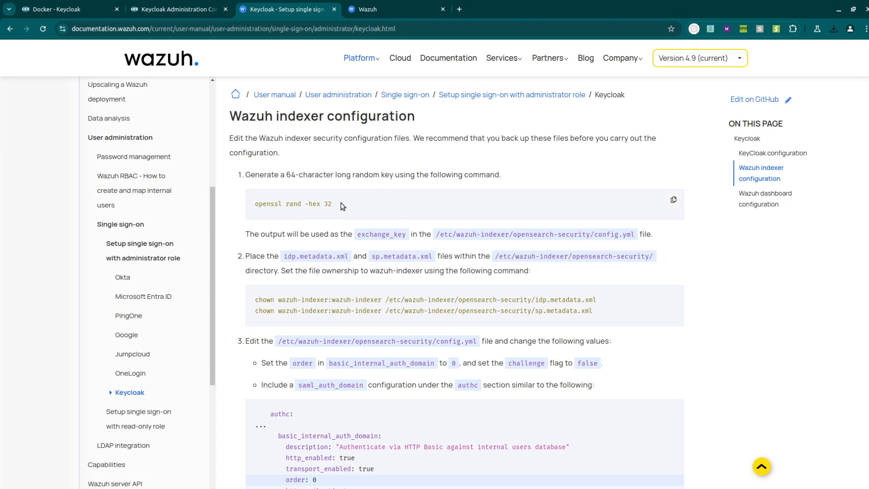
{"action": "left_click_drag", "start_coordinate": [342, 205], "coordinate": [249, 204]}
{"action": "right_click", "coordinate": [304, 203]}
{"action": "left_click", "coordinate": [317, 211]}
{"action": "key", "text": "alt+Tab"}
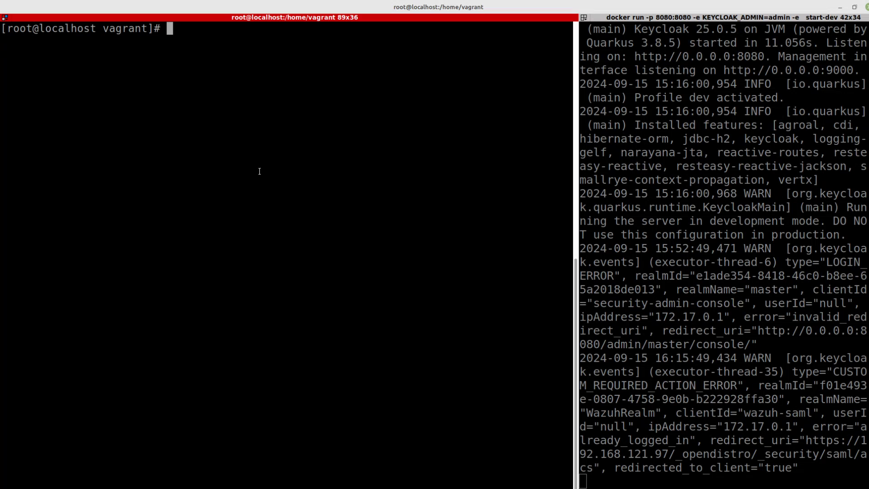
{"action": "key", "text": "ctrl+shift+v"}
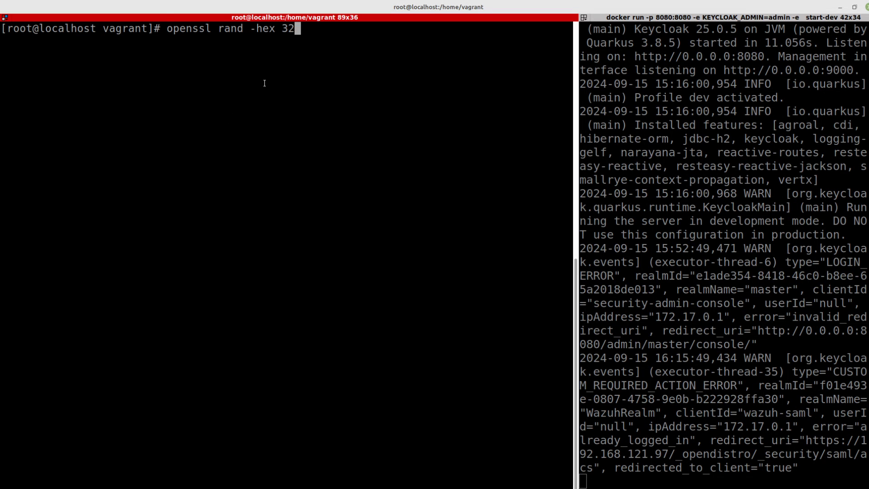
{"action": "key", "text": "Return"}
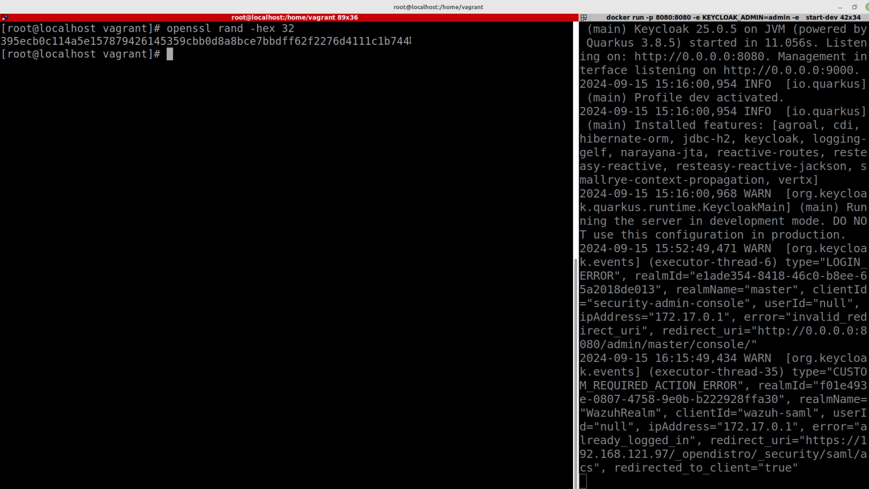
{"action": "left_click_drag", "start_coordinate": [429, 43], "coordinate": [2, 41]}
- Copy the generated hex key and open config.yml in vi at the exchange_key line
{"action": "right_click", "coordinate": [38, 38]}
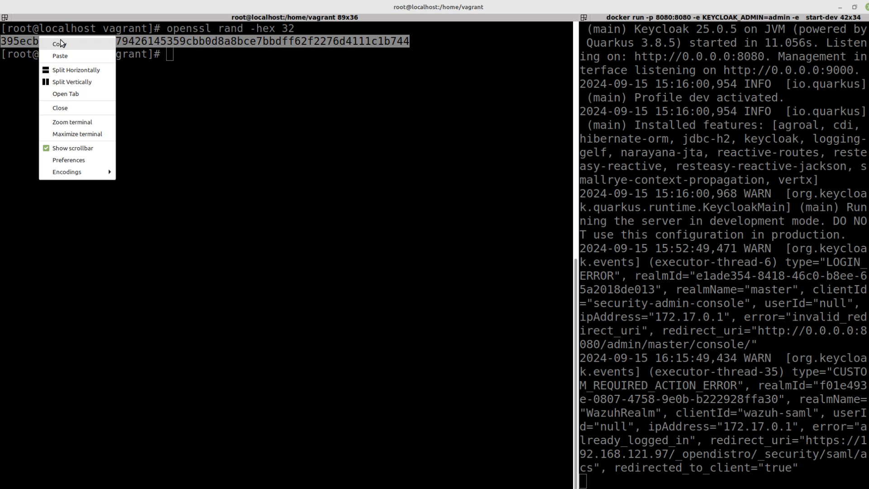
{"action": "left_click", "coordinate": [59, 43]}
{"action": "key", "text": "ctrl+r"}
{"action": "type", "text": "vi"}
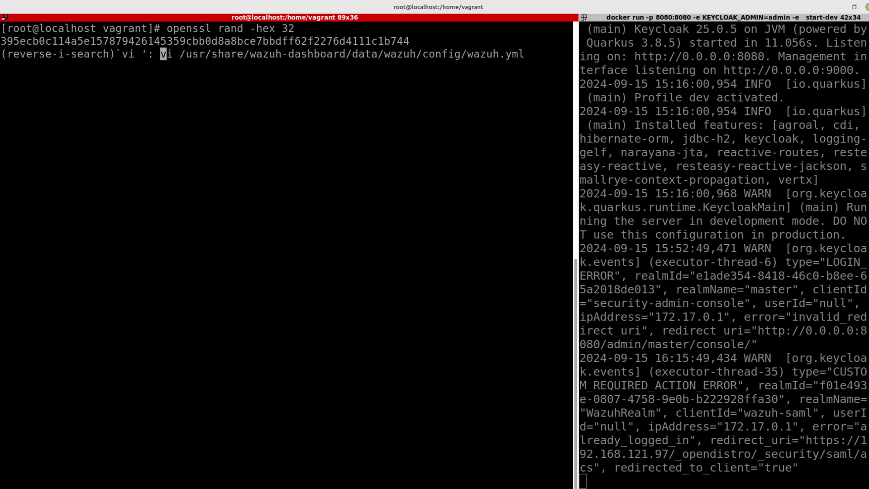
{"action": "key", "text": "ctrl+r"}
{"action": "key", "text": "Return"}
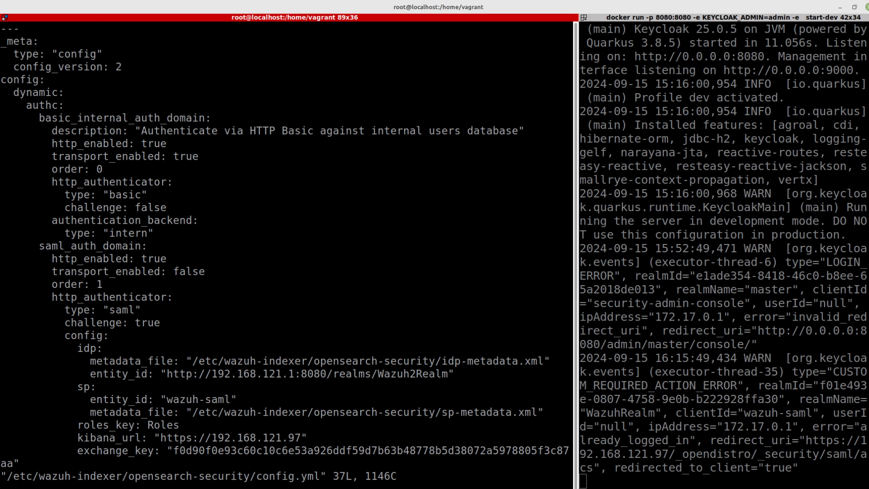
{"action": "key", "text": "shift+g"}
{"action": "key", "text": "Up"}
{"action": "key", "text": "Up"}
{"action": "key", "text": "Up"}
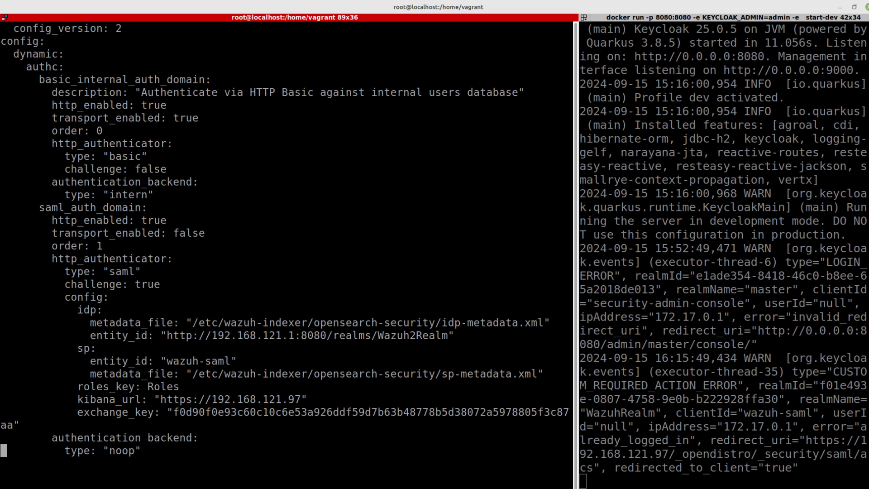
{"action": "key", "text": "dollar"}
- Replace the old exchange_key value with the new hex key and save with :wq
{"action": "key", "text": "i"}
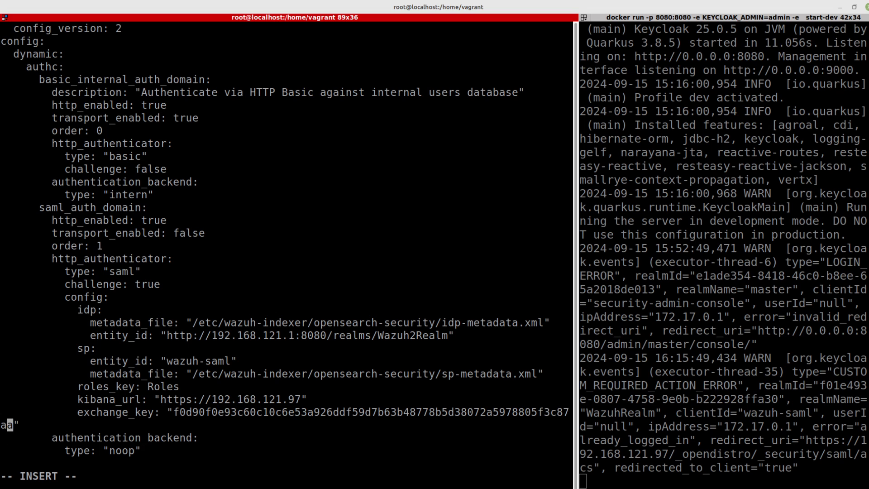
{"action": "key", "text": "BackSpace"}
{"action": "key", "text": "BackSpace"}
{"action": "key", "text": "BackSpace"}
{"action": "key", "text": "BackSpace"}
{"action": "key", "text": "BackSpace"}
{"action": "key", "text": "BackSpace"}
{"action": "key", "text": "BackSpace"}
{"action": "key", "text": "BackSpace"}
{"action": "key", "text": "BackSpace"}
{"action": "key", "text": "BackSpace"}
{"action": "key", "text": "BackSpace"}
{"action": "key", "text": "BackSpace"}
{"action": "key", "text": "BackSpace"}
{"action": "key", "text": "BackSpace"}
{"action": "key", "text": "BackSpace"}
{"action": "key", "text": "BackSpace"}
{"action": "key", "text": "BackSpace"}
{"action": "key", "text": "BackSpace"}
{"action": "key", "text": "BackSpace"}
{"action": "key", "text": "BackSpace"}
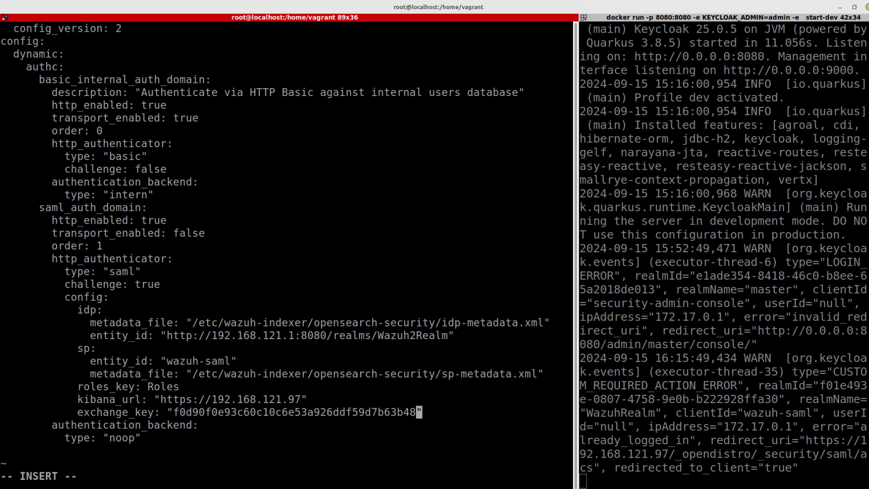
{"action": "key", "text": "BackSpace"}
{"action": "key", "text": "BackSpace"}
{"action": "key", "text": "BackSpace"}
{"action": "key", "text": "BackSpace"}
{"action": "key", "text": "BackSpace"}
{"action": "key", "text": "BackSpace"}
{"action": "key", "text": "BackSpace"}
{"action": "key", "text": "BackSpace"}
{"action": "key", "text": "BackSpace"}
{"action": "key", "text": "BackSpace"}
{"action": "key", "text": "BackSpace"}
{"action": "key", "text": "BackSpace"}
{"action": "key", "text": "BackSpace"}
{"action": "key", "text": "BackSpace"}
{"action": "key", "text": "BackSpace"}
{"action": "key", "text": "BackSpace"}
{"action": "key", "text": "BackSpace"}
{"action": "key", "text": "BackSpace"}
{"action": "key", "text": "BackSpace"}
{"action": "key", "text": "BackSpace"}
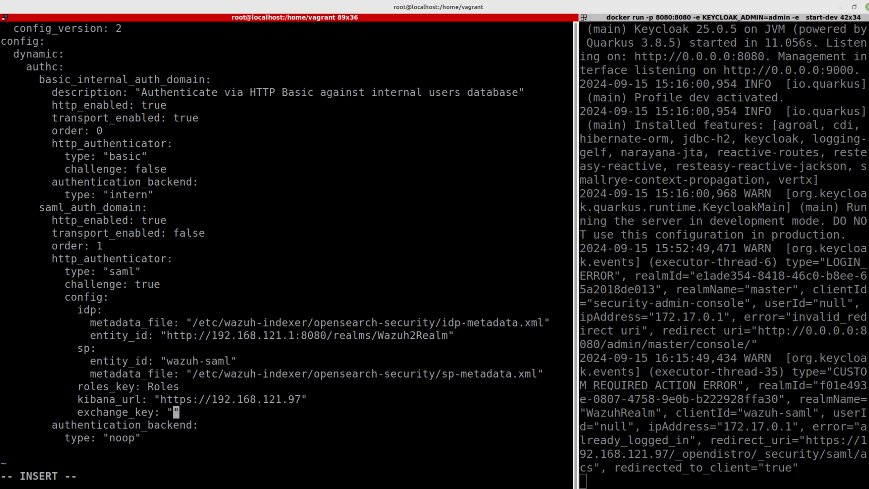
{"action": "key", "text": "ctrl+shift+v"}
{"action": "key", "text": "Left"}
{"action": "key", "text": "Left"}
{"action": "key", "text": "Left"}
{"action": "key", "text": "Left"}
{"action": "key", "text": "Left"}
{"action": "key", "text": "Left"}
{"action": "key", "text": "Left"}
{"action": "key", "text": "Left"}
{"action": "key", "text": "Left"}
{"action": "key", "text": "Left"}
{"action": "key", "text": "Left"}
{"action": "key", "text": "Left"}
{"action": "key", "text": "Left"}
{"action": "key", "text": "Left"}
{"action": "key", "text": "Left"}
{"action": "key", "text": "Left"}
{"action": "key", "text": "Left"}
{"action": "key", "text": "Left"}
{"action": "key", "text": "Left"}
{"action": "key", "text": "Left"}
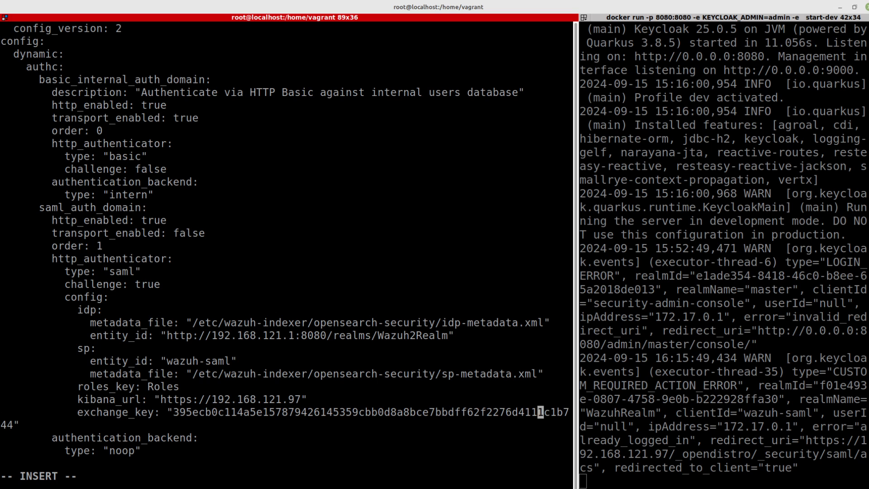
{"action": "key", "text": "Escape"}
{"action": "type", "text": ":wq"}
{"action": "key", "text": "Return"}
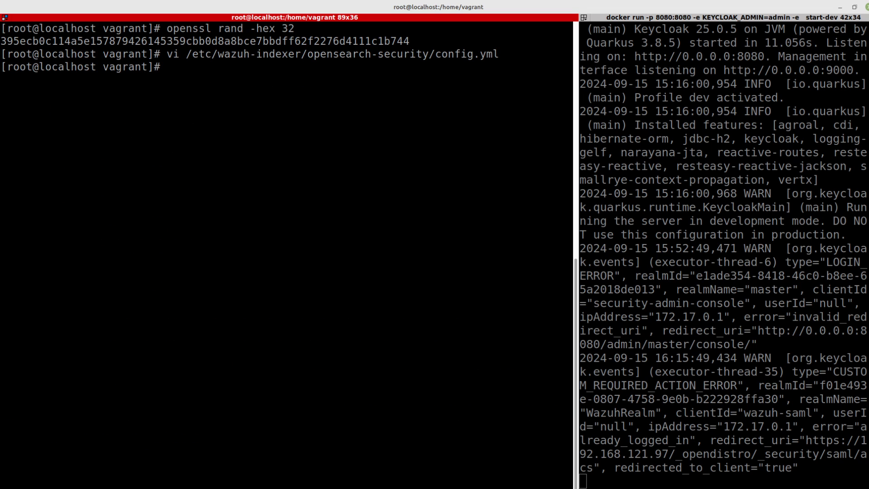
- Paste the IdP SAML metadata into idp-metadata.xml and save it
{"action": "key", "text": "alt+Tab"}
{"action": "left_click", "coordinate": [337, 167]}
{"action": "key", "text": "ctrl+r"}
{"action": "type", "text": "idp"}
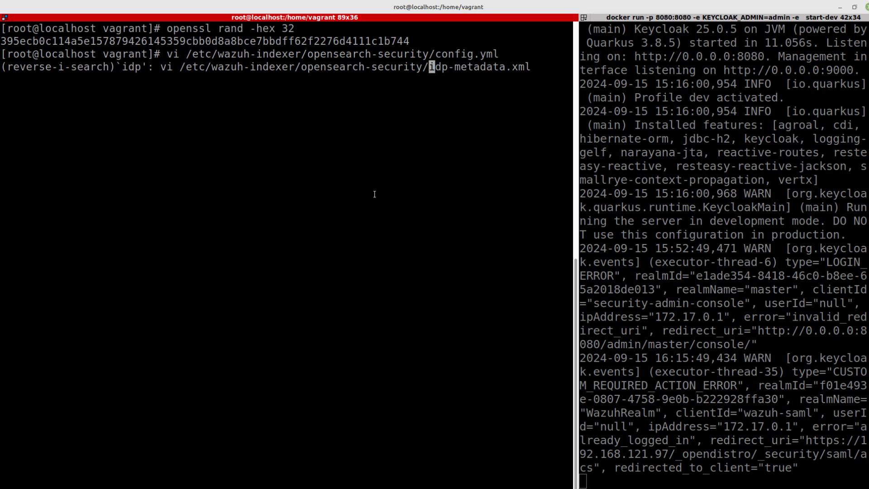
{"action": "key", "text": "Return"}
{"action": "key", "text": "i"}
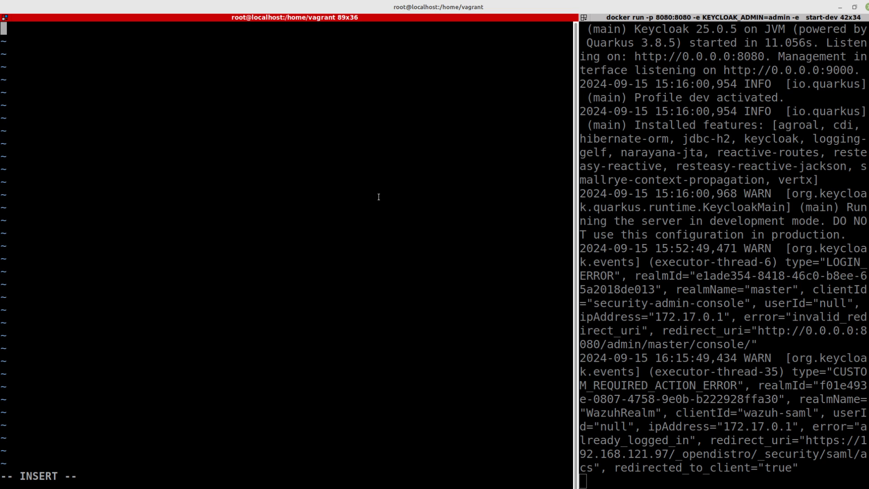
{"action": "key", "text": "ctrl+shift+v"}
{"action": "key", "text": "Escape"}
{"action": "type", "text": ":wq"}
{"action": "key", "text": "Return"}
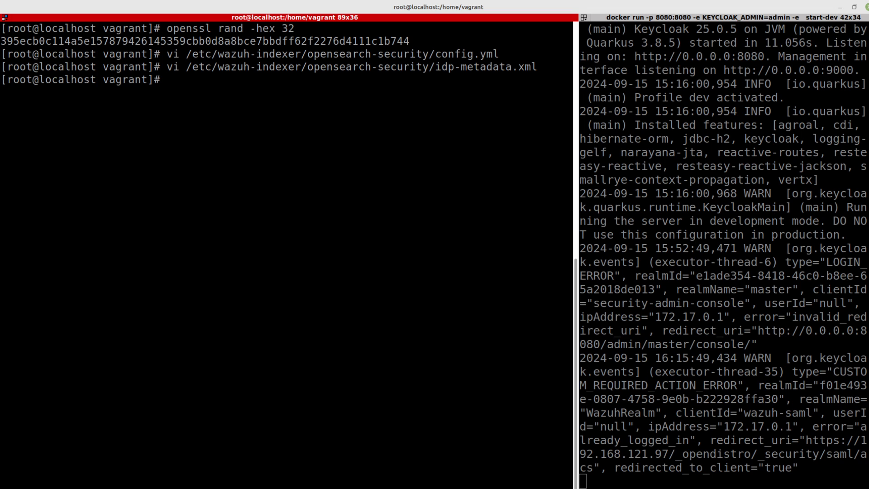
- Clear sp-metdata.xml with :%d, paste the new SP metadata, and save it
{"action": "key", "text": "ctrl+r"}
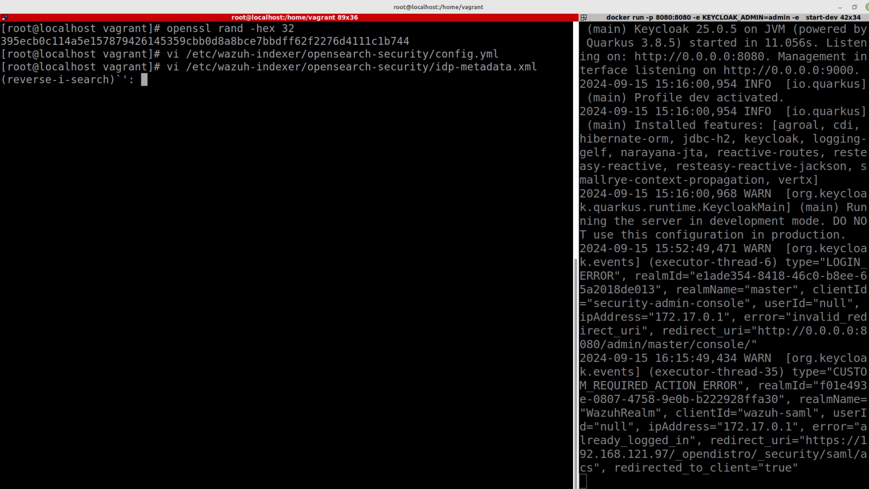
{"action": "type", "text": "sp"}
{"action": "key", "text": "Return"}
{"action": "type", "text": ":%d"}
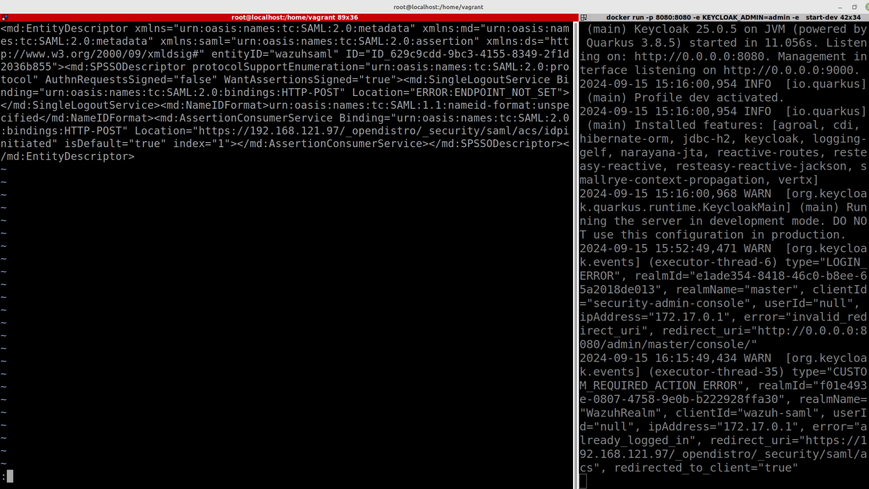
{"action": "key", "text": "Return"}
{"action": "key", "text": "i"}
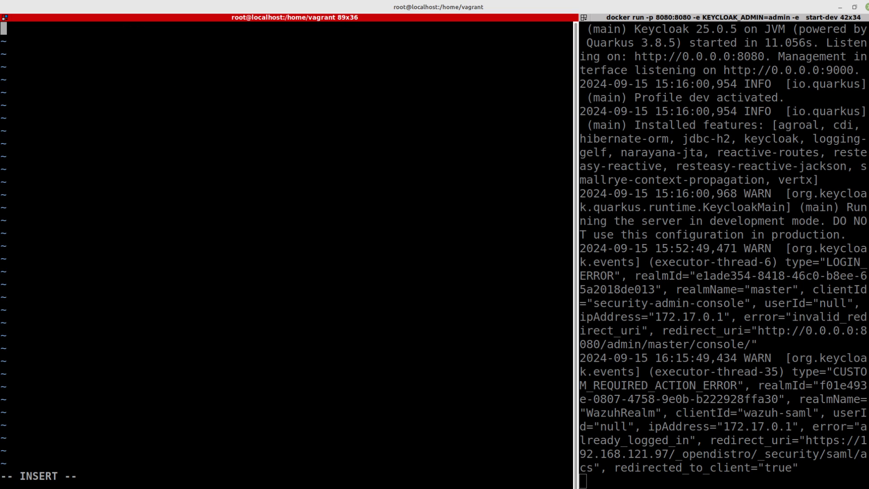
{"action": "key", "text": "alt+Tab"}
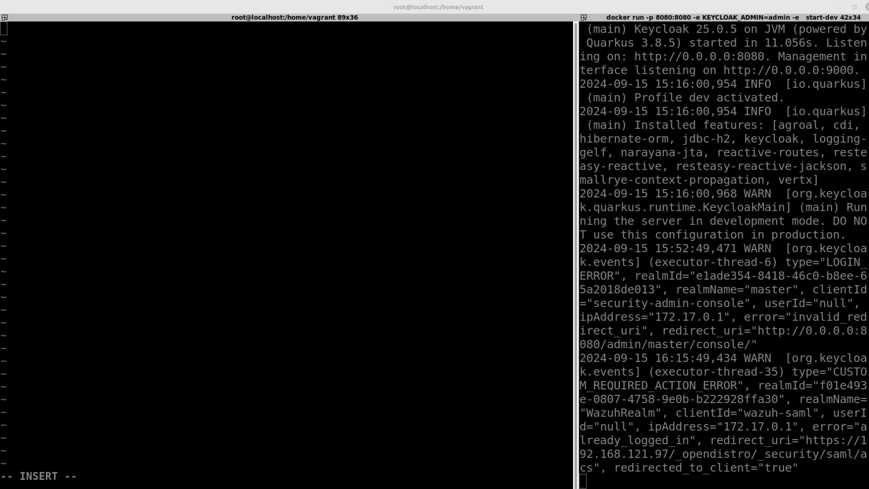
{"action": "left_click", "coordinate": [248, 106]}
{"action": "key", "text": "ctrl+shift+v"}
{"action": "key", "text": "Escape"}
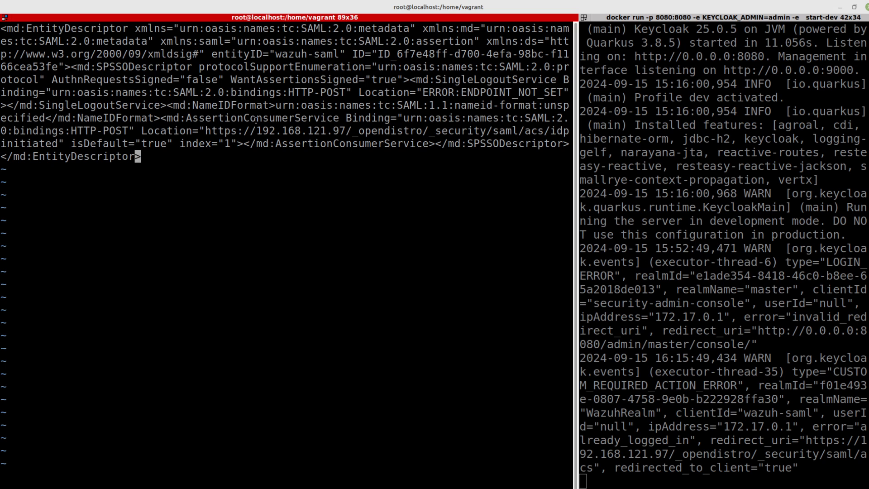
{"action": "type", "text": ":wq"}
{"action": "key", "text": "Return"}
{"action": "key", "text": "alt+Tab"}
{"action": "key", "text": "alt+Tab"}
{"action": "key", "text": "alt+Tab"}
{"action": "key", "text": "alt+Tab"}
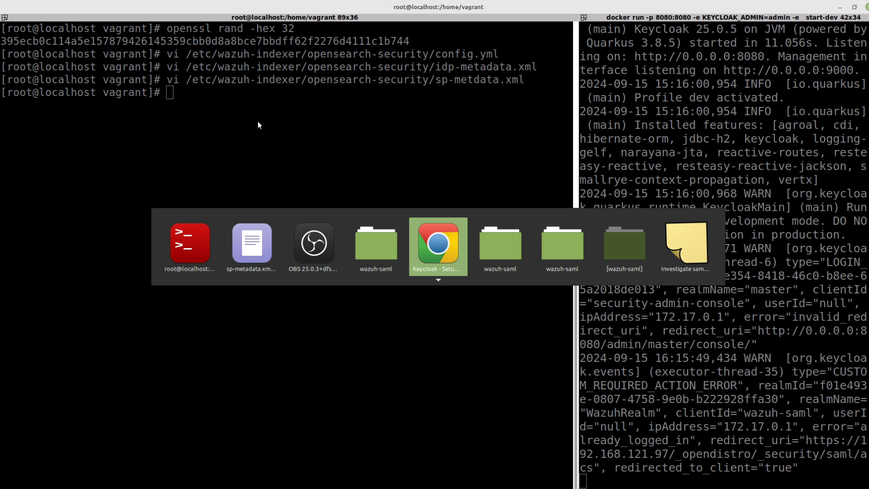
{"action": "key", "text": "alt+Tab"}
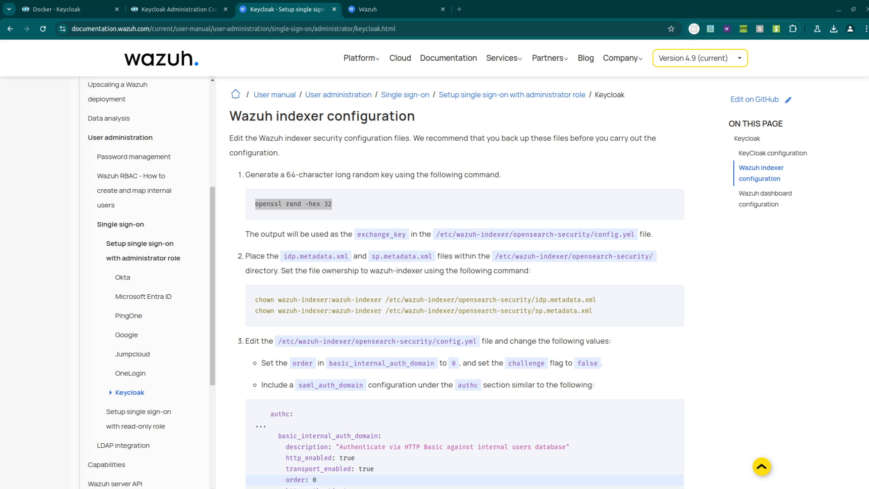
{"action": "scroll", "coordinate": [658, 219], "scroll_direction": "down", "scroll_amount": 2}
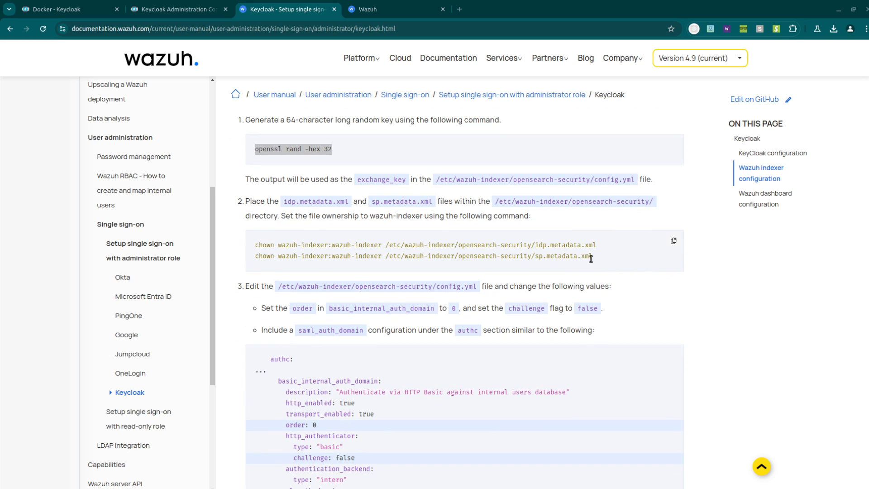
{"action": "left_click_drag", "start_coordinate": [593, 259], "coordinate": [243, 248]}
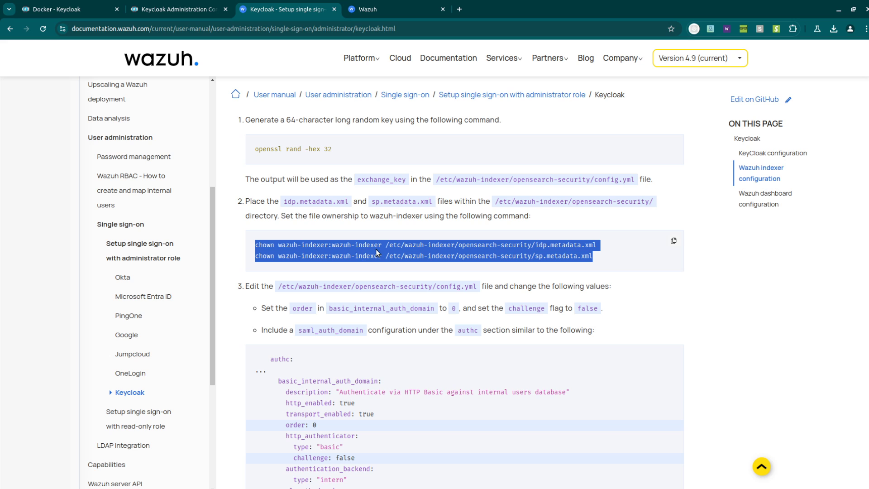
{"action": "left_click", "coordinate": [648, 275]}
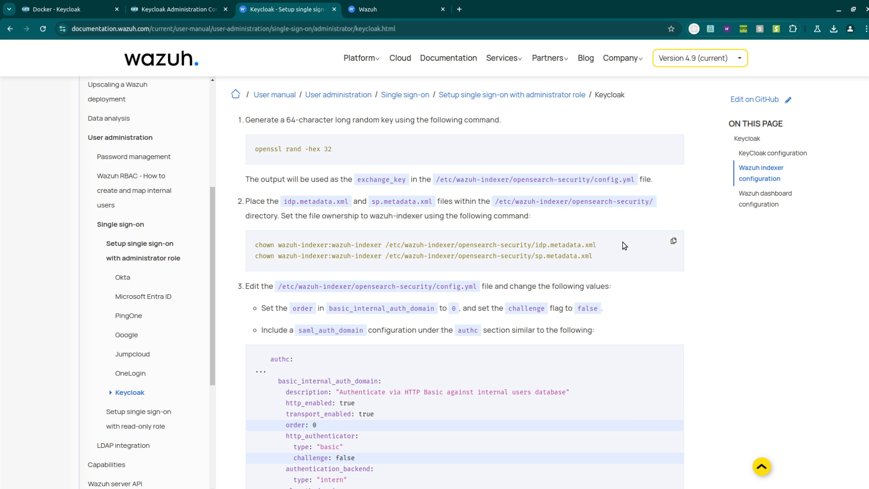
{"action": "scroll", "coordinate": [623, 242], "scroll_direction": "down", "scroll_amount": 4}
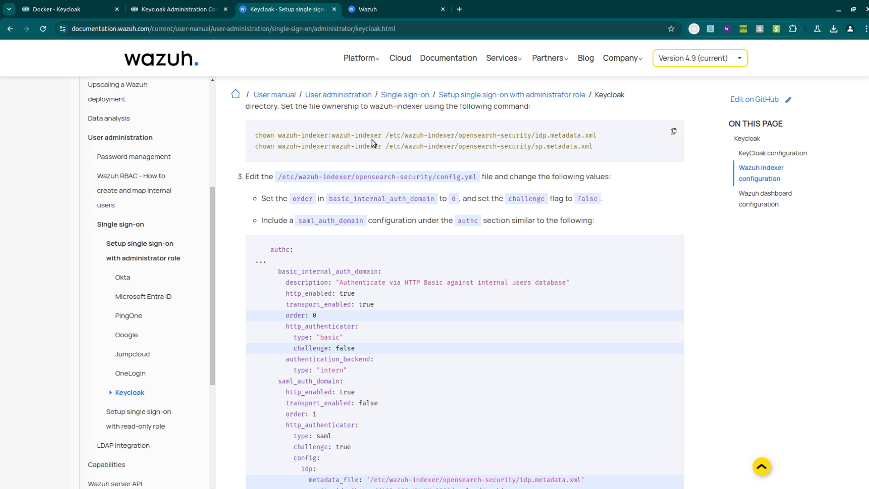
{"action": "scroll", "coordinate": [390, 144], "scroll_direction": "up", "scroll_amount": 2}
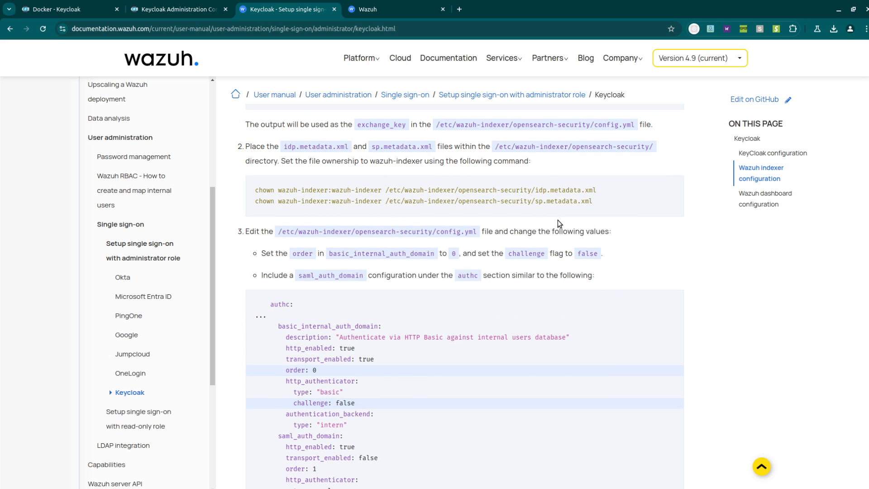
{"action": "scroll", "coordinate": [558, 222], "scroll_direction": "down", "scroll_amount": 2}
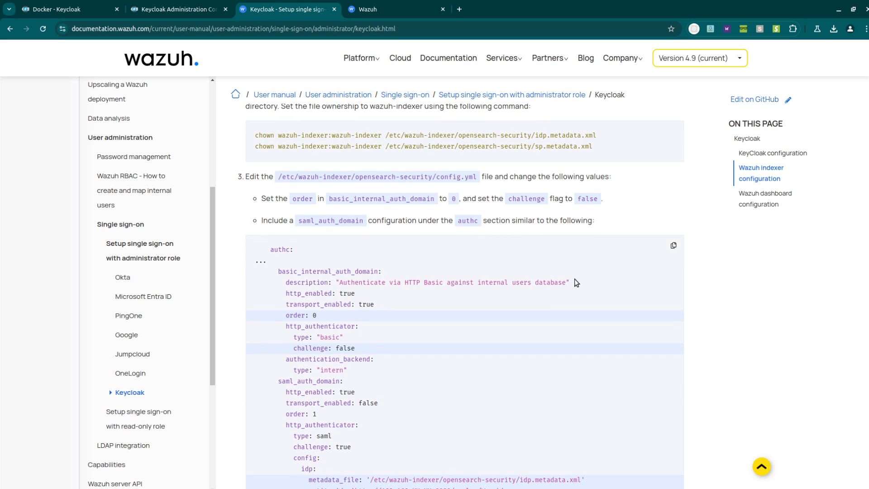
{"action": "scroll", "coordinate": [561, 271], "scroll_direction": "down", "scroll_amount": 4}
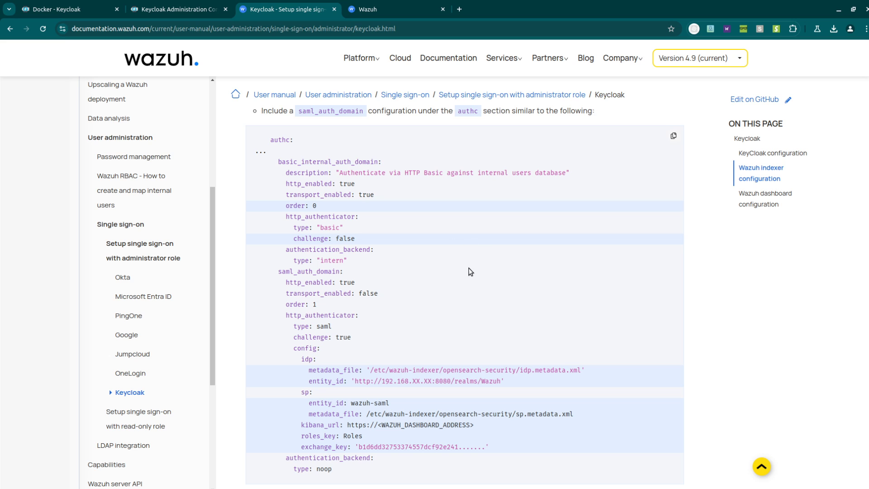
{"action": "scroll", "coordinate": [470, 271], "scroll_direction": "down", "scroll_amount": 2}
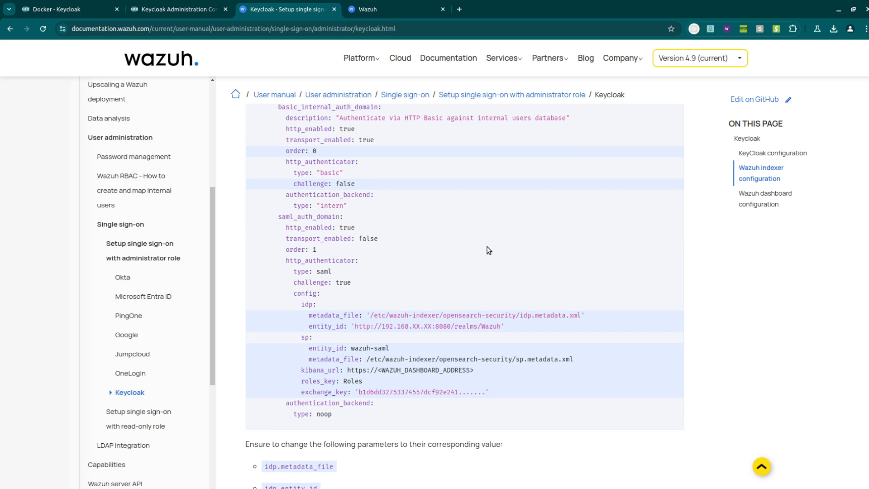
{"action": "key", "text": "alt+Tab"}
{"action": "key", "text": "alt+Tab"}
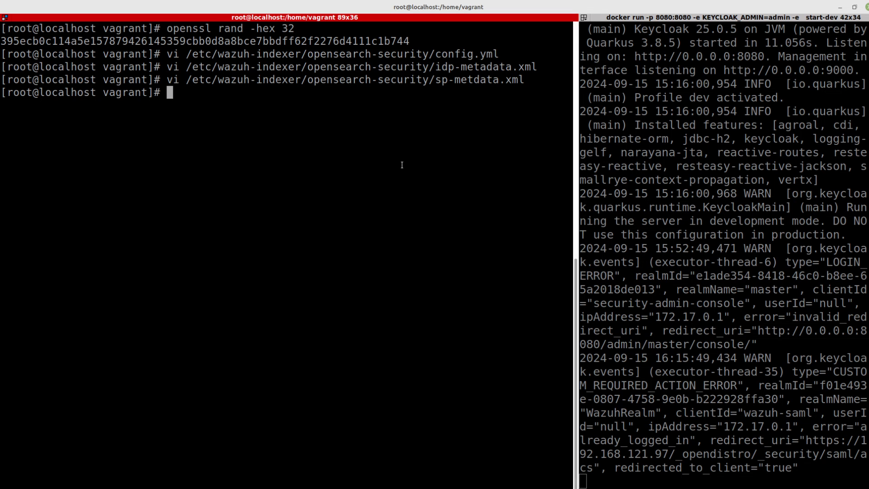
- Open config.yml in vi and erase the old realm name from the idp entity_id
{"action": "key", "text": "ctrl+r"}
{"action": "type", "text": "vi"}
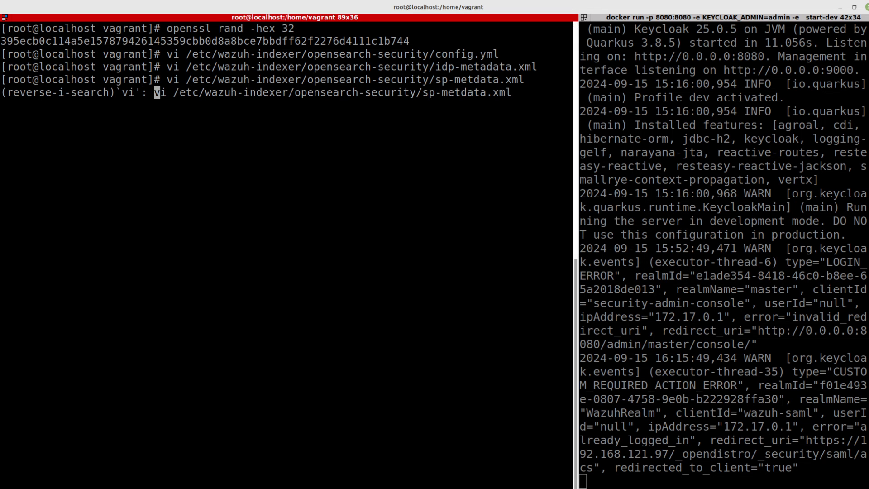
{"action": "key", "text": "ctrl+r"}
{"action": "key", "text": "ctrl+r"}
{"action": "key", "text": "Return"}
{"action": "key", "text": "shift+g"}
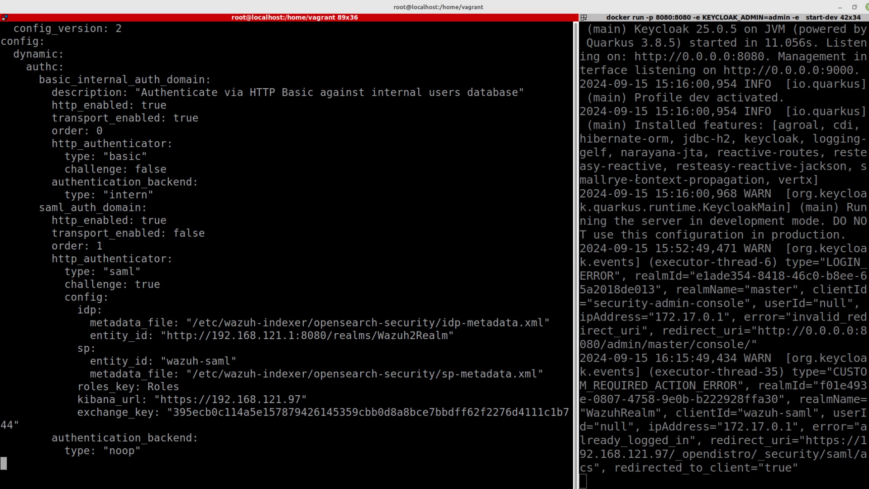
{"action": "key", "text": "Up"}
{"action": "key", "text": "Up"}
{"action": "key", "text": "Up"}
{"action": "key", "text": "Up"}
{"action": "key", "text": "Up"}
{"action": "key", "text": "Up"}
{"action": "key", "text": "Up"}
{"action": "key", "text": "Up"}
{"action": "key", "text": "End"}
{"action": "key", "text": "i"}
{"action": "key", "text": "BackSpace"}
{"action": "key", "text": "BackSpace"}
{"action": "key", "text": "BackSpace"}
{"action": "key", "text": "BackSpace"}
{"action": "key", "text": "BackSpace"}
{"action": "key", "text": "BackSpace"}
{"action": "key", "text": "BackSpace"}
{"action": "key", "text": "BackSpace"}
{"action": "key", "text": "BackSpace"}
{"action": "key", "text": "BackSpace"}
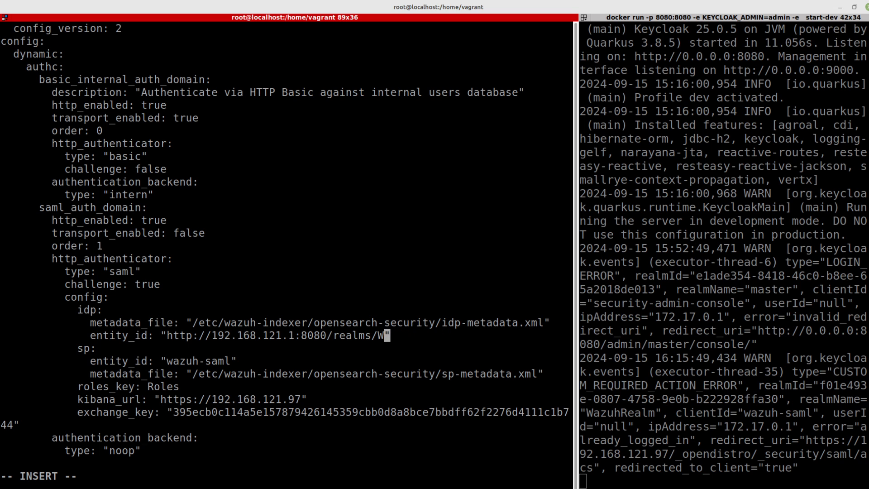
{"action": "key", "text": "alt+Tab"}
{"action": "left_click", "coordinate": [176, 9]}
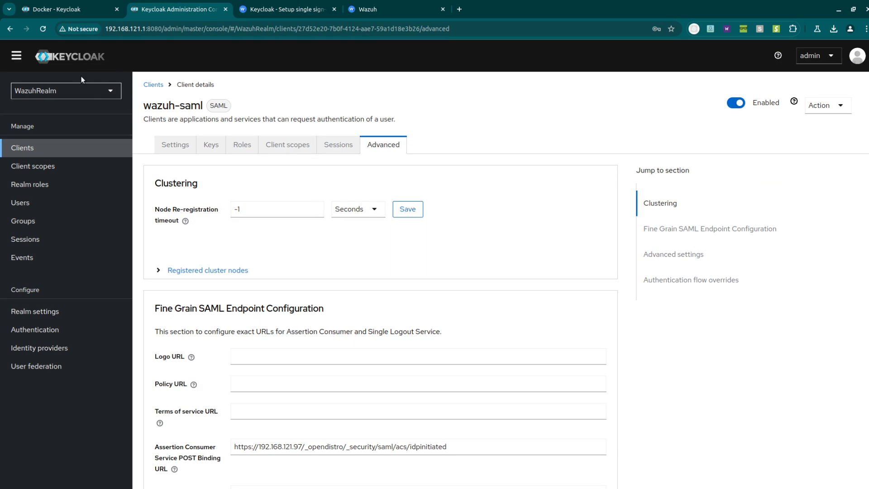
{"action": "key", "text": "alt+Tab"}
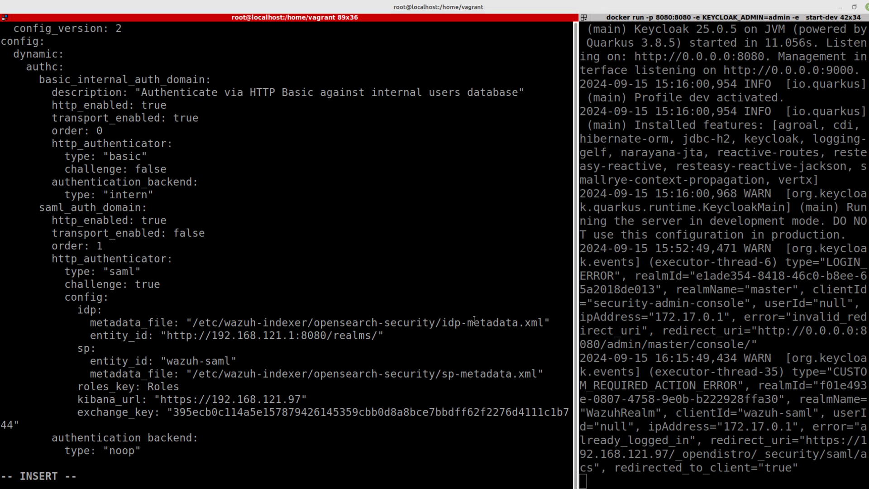
{"action": "type", "text": "WazuhRealm"}
{"action": "key", "text": "Escape"}
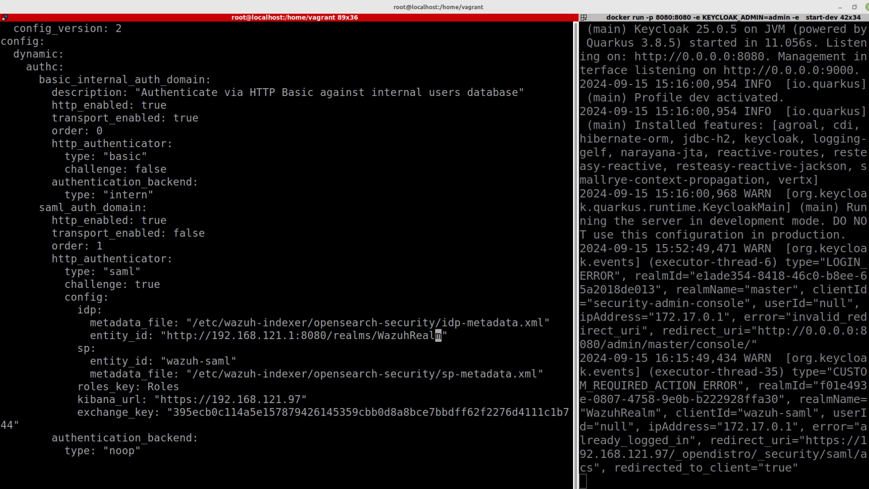
{"action": "type", "text": ":wq"}
{"action": "key", "text": "Return"}
{"action": "type", "text": "head "}
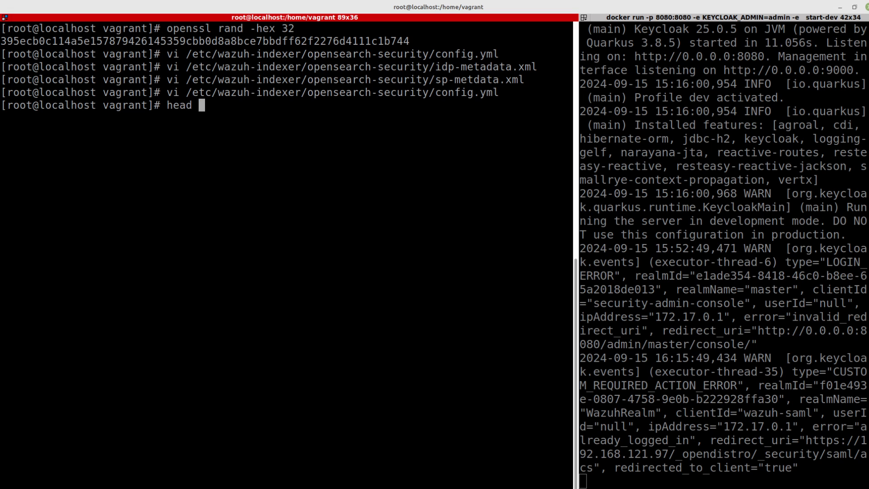
{"action": "type", "text": "/etc/wazuh-in"}
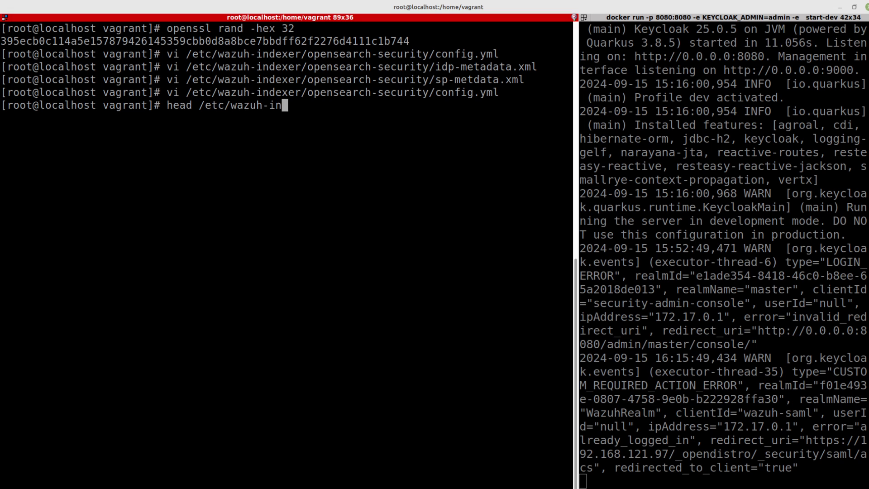
{"action": "type", "text": "dexer/opensearch"}
- Print the head of opensearch-security/idp-metadata.xml and open the copy menu on its entityID URL
{"action": "type", "text": "-se"}
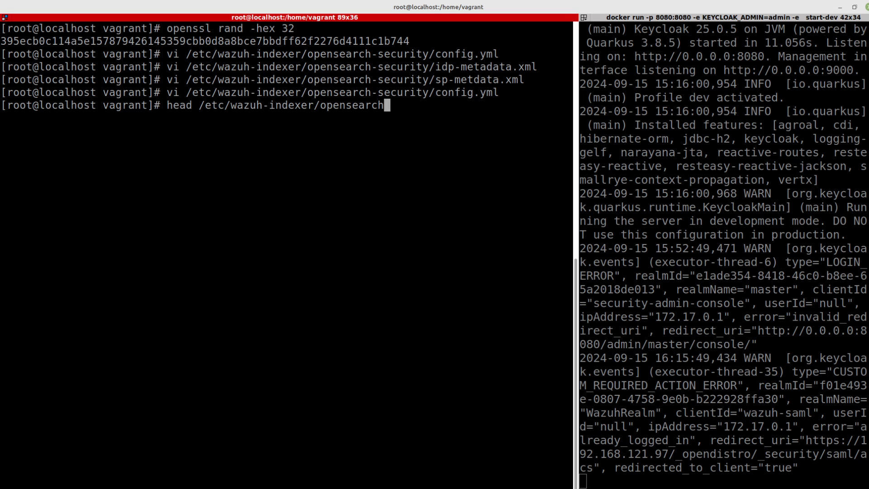
{"action": "key", "text": "Tab"}
{"action": "type", "text": "idp"}
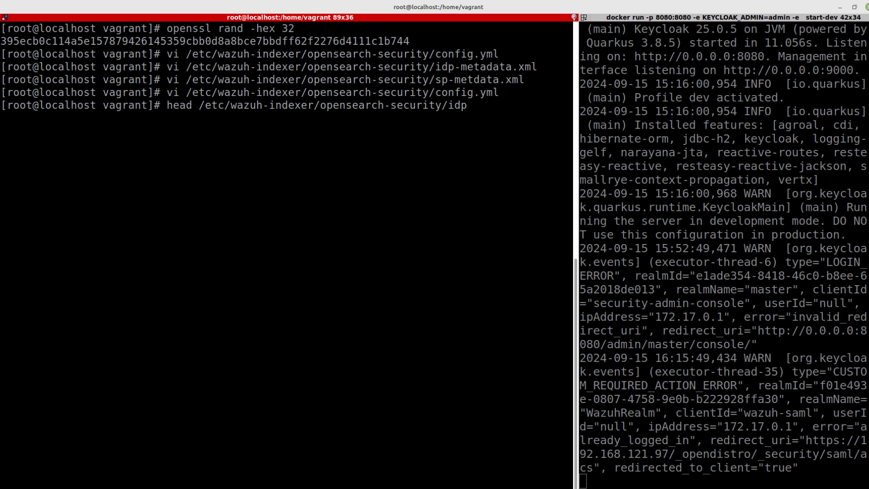
{"action": "key", "text": "Tab"}
{"action": "key", "text": "Return"}
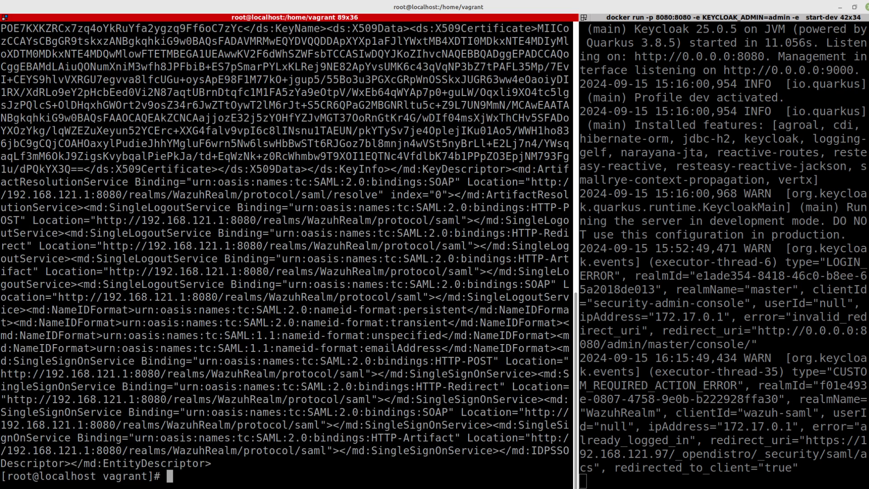
{"action": "scroll", "coordinate": [398, 324], "scroll_direction": "up", "scroll_amount": 5}
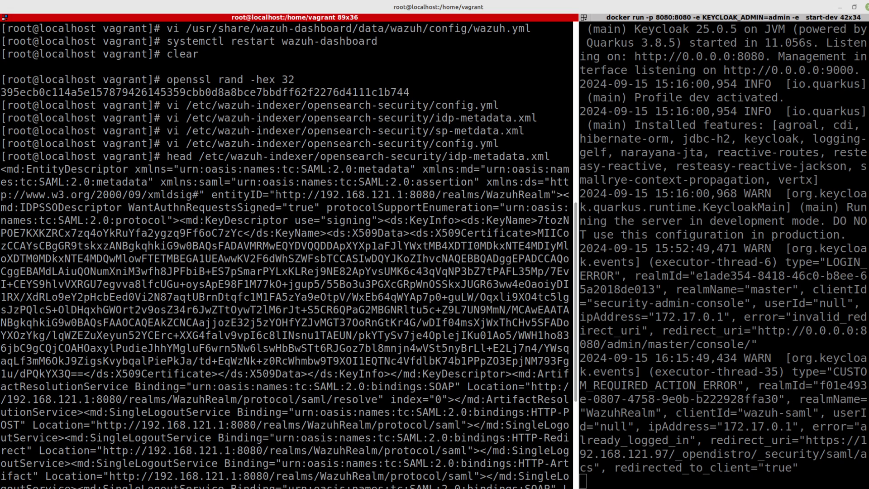
{"action": "right_click", "coordinate": [493, 196]}
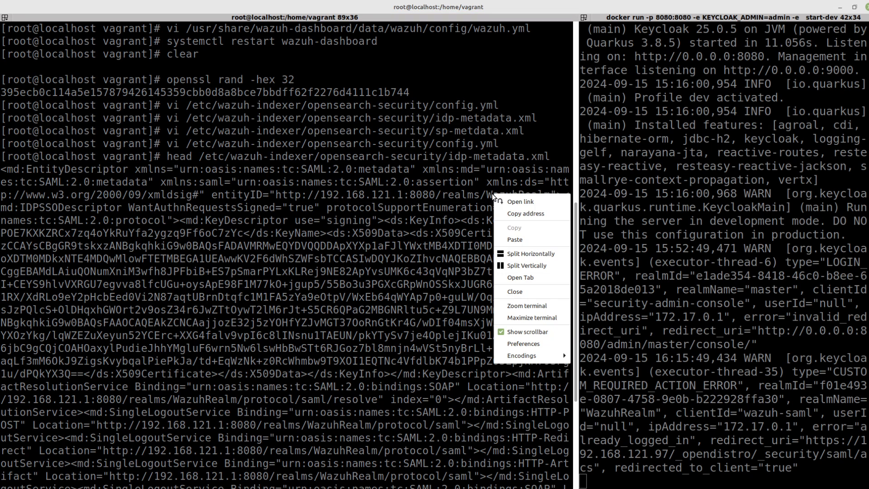
- Copy the realm entityID URL from the IdP metadata and reopen config.yml in vi
{"action": "left_click", "coordinate": [520, 213]}
{"action": "scroll", "coordinate": [438, 295], "scroll_direction": "down", "scroll_amount": 5}
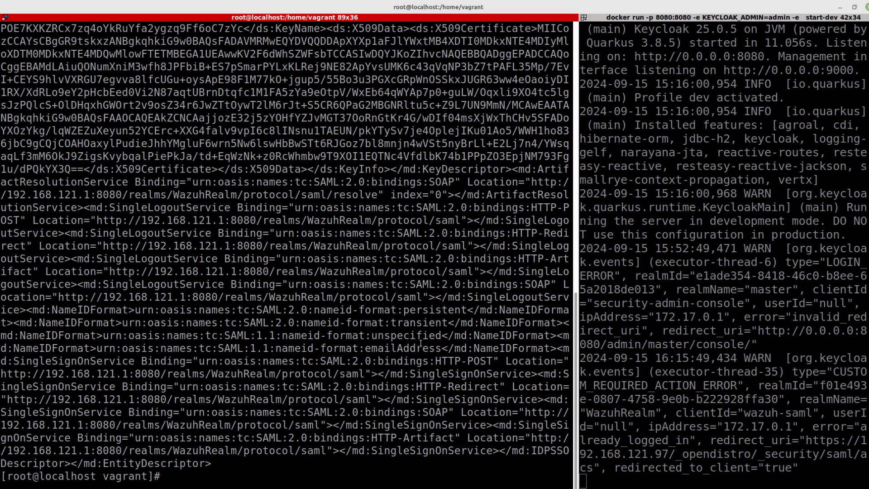
{"action": "key", "text": "ctrl+r"}
{"action": "type", "text": "vi"}
{"action": "key", "text": "Return"}
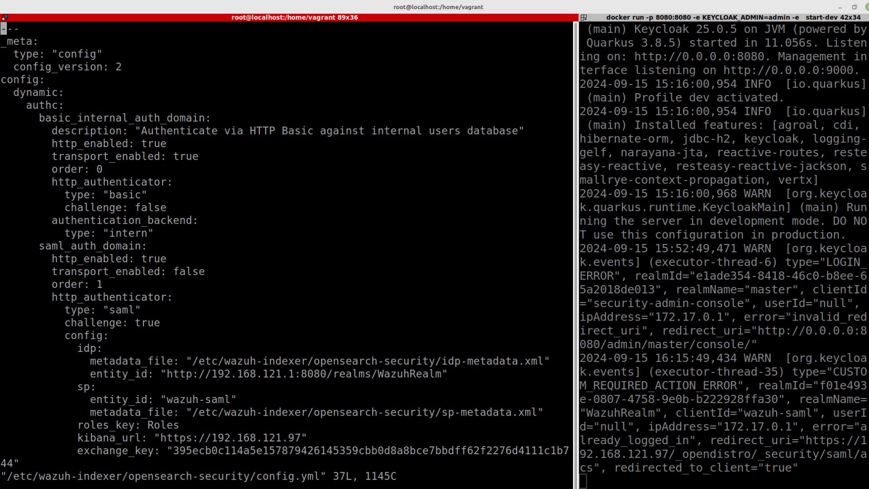
- Replace the idp entity_id value with the copied realm URL, save with :wq, and clear the terminal
{"action": "key", "text": "Down"}
{"action": "key", "text": "Down"}
{"action": "key", "text": "Down"}
{"action": "key", "text": "Down"}
{"action": "key", "text": "Down"}
{"action": "key", "text": "Down"}
{"action": "key", "text": "Down"}
{"action": "key", "text": "Down"}
{"action": "key", "text": "Down"}
{"action": "key", "text": "Down"}
{"action": "key", "text": "Down"}
{"action": "key", "text": "Down"}
{"action": "key", "text": "Down"}
{"action": "key", "text": "Down"}
{"action": "key", "text": "Down"}
{"action": "key", "text": "Down"}
{"action": "key", "text": "Down"}
{"action": "key", "text": "Down"}
{"action": "key", "text": "Down"}
{"action": "key", "text": "Down"}
{"action": "key", "text": "Down"}
{"action": "key", "text": "Down"}
{"action": "key", "text": "End"}
{"action": "key", "text": "i"}
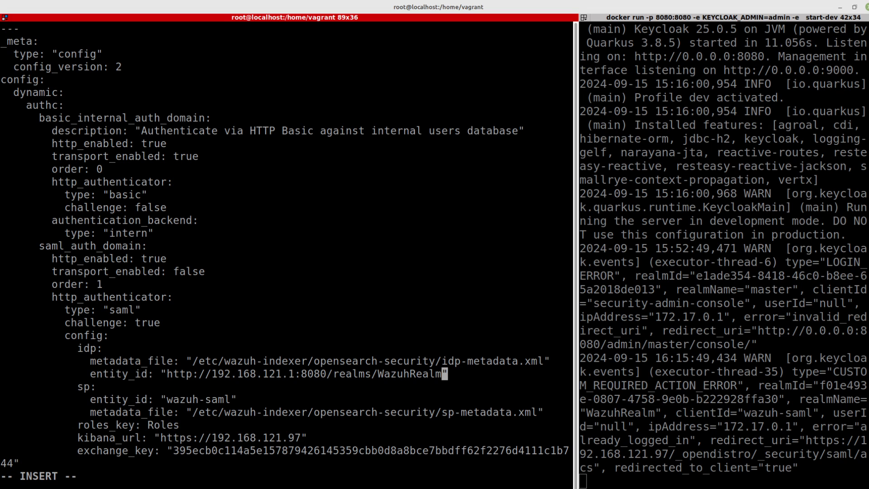
{"action": "key", "text": "BackSpace"}
{"action": "key", "text": "BackSpace"}
{"action": "key", "text": "BackSpace"}
{"action": "key", "text": "BackSpace"}
{"action": "key", "text": "BackSpace"}
{"action": "key", "text": "BackSpace"}
{"action": "key", "text": "BackSpace"}
{"action": "key", "text": "BackSpace"}
{"action": "key", "text": "BackSpace"}
{"action": "key", "text": "BackSpace"}
{"action": "key", "text": "BackSpace"}
{"action": "key", "text": "BackSpace"}
{"action": "key", "text": "BackSpace"}
{"action": "key", "text": "BackSpace"}
{"action": "key", "text": "BackSpace"}
{"action": "key", "text": "BackSpace"}
{"action": "key", "text": "BackSpace"}
{"action": "key", "text": "BackSpace"}
{"action": "key", "text": "BackSpace"}
{"action": "key", "text": "BackSpace"}
{"action": "key", "text": "BackSpace"}
{"action": "key", "text": "BackSpace"}
{"action": "key", "text": "BackSpace"}
{"action": "key", "text": "BackSpace"}
{"action": "key", "text": "BackSpace"}
{"action": "key", "text": "BackSpace"}
{"action": "key", "text": "BackSpace"}
{"action": "key", "text": "BackSpace"}
{"action": "key", "text": "BackSpace"}
{"action": "key", "text": "BackSpace"}
{"action": "key", "text": "BackSpace"}
{"action": "key", "text": "BackSpace"}
{"action": "key", "text": "BackSpace"}
{"action": "key", "text": "BackSpace"}
{"action": "key", "text": "BackSpace"}
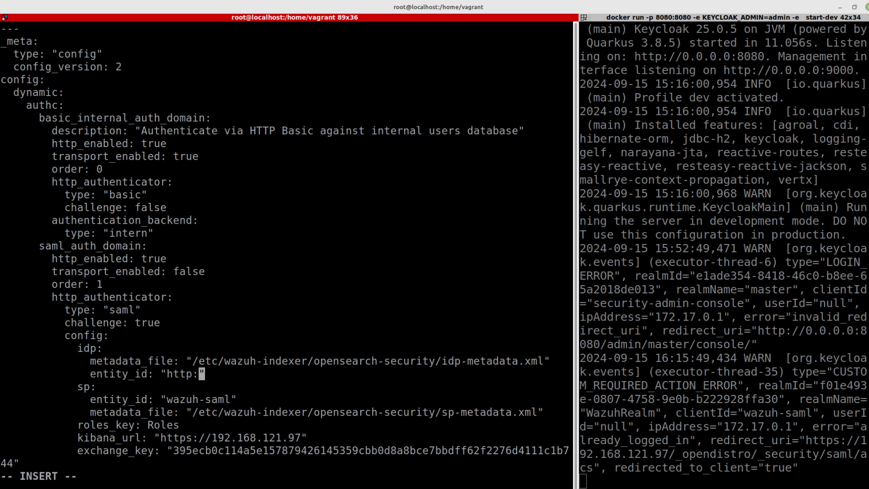
{"action": "type", "text": "http://192.168.121.1:8080/realms/WazuhRealm"}
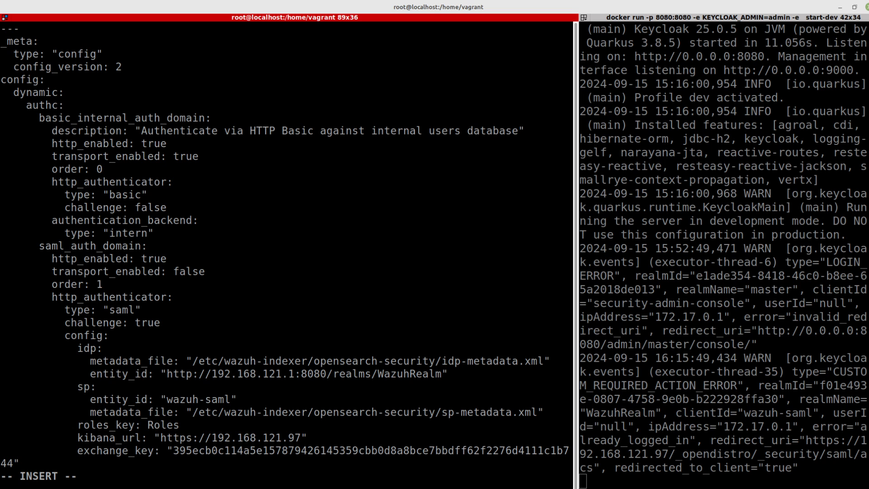
{"action": "key", "text": "Escape"}
{"action": "type", "text": ":wq"}
{"action": "key", "text": "Return"}
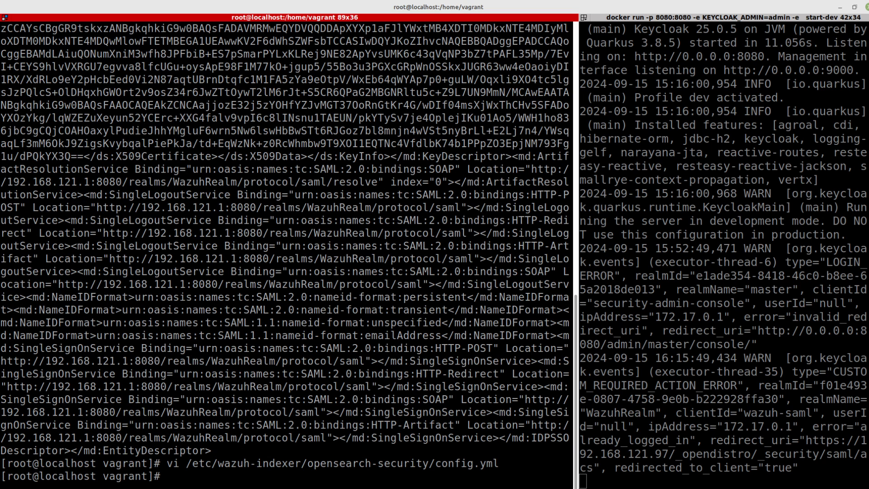
{"action": "type", "text": "clear"}
{"action": "key", "text": "Return"}
- Check the next step in the Wazuh single sign-on setup guide
{"action": "key", "text": "alt+Tab"}
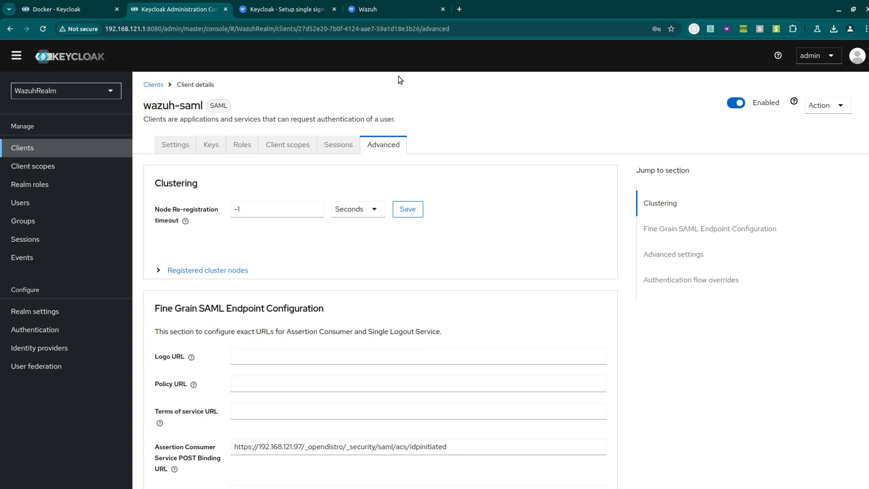
{"action": "left_click", "coordinate": [286, 5]}
{"action": "scroll", "coordinate": [436, 267], "scroll_direction": "down", "scroll_amount": 1}
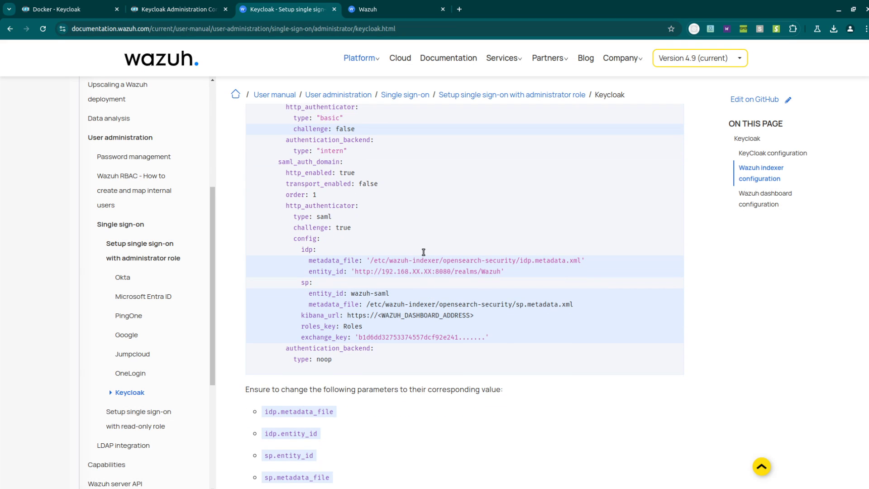
{"action": "scroll", "coordinate": [423, 252], "scroll_direction": "down", "scroll_amount": 6}
{"action": "key", "text": "alt+Tab"}
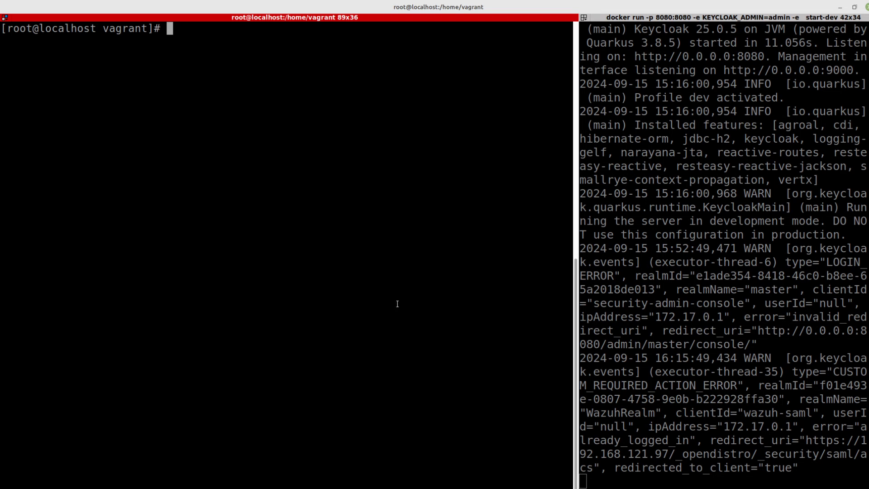
- Rerun the securityadmin.sh -f config.yml command from history to load the updated configuration
{"action": "key", "text": "ctrl+r"}
{"action": "type", "text": "config"}
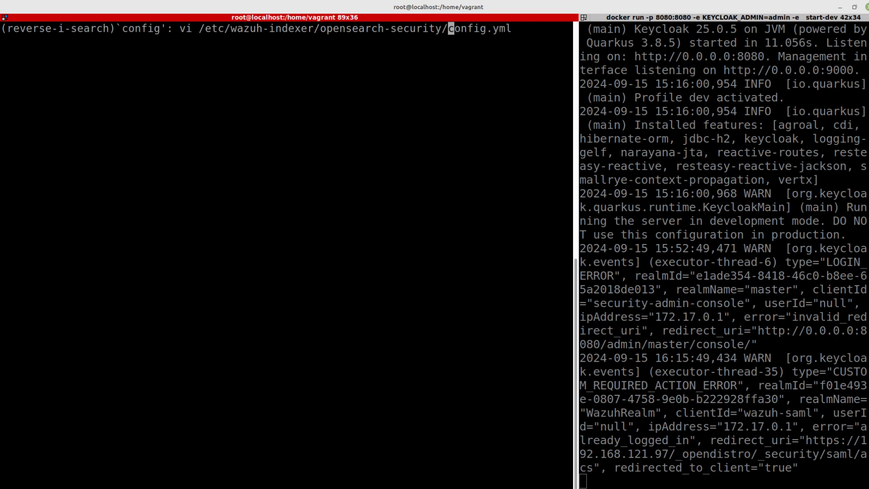
{"action": "key", "text": "ctrl+r"}
{"action": "key", "text": "ctrl+r"}
{"action": "key", "text": "ctrl+r"}
{"action": "key", "text": "ctrl+r"}
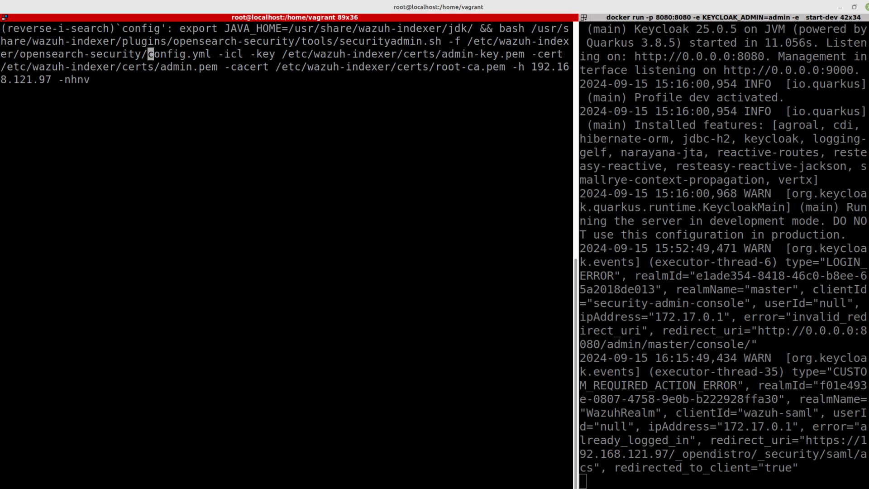
{"action": "key", "text": "Return"}
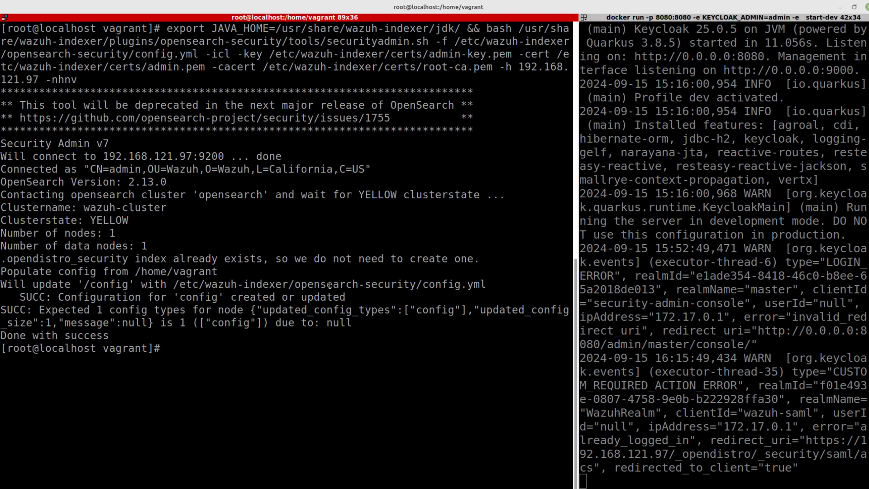
{"action": "key", "text": "alt+Tab"}
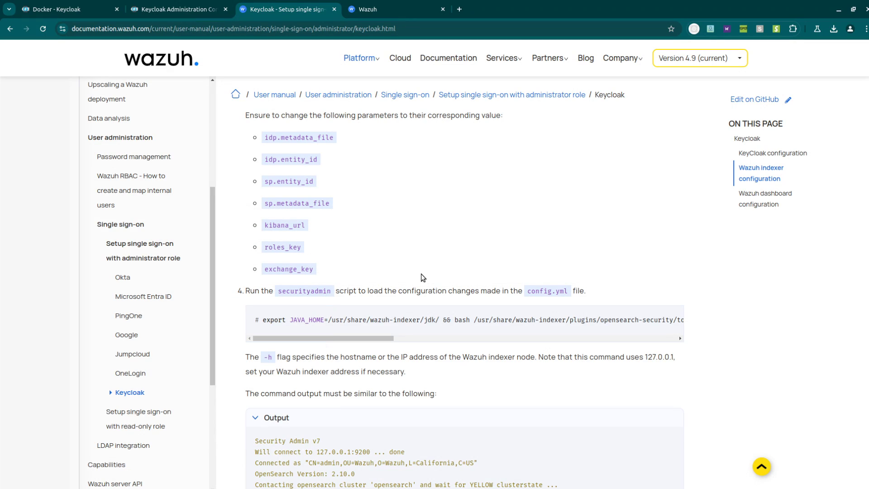
- Read down to the Wazuh dashboard configuration section, then go to the Wazuh dashboard login page
{"action": "scroll", "coordinate": [482, 301], "scroll_direction": "down", "scroll_amount": 15}
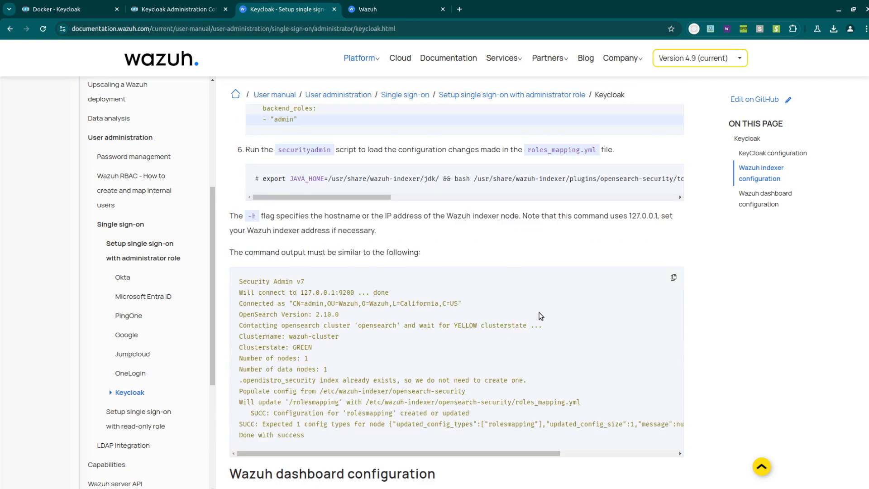
{"action": "scroll", "coordinate": [541, 316], "scroll_direction": "down", "scroll_amount": 4}
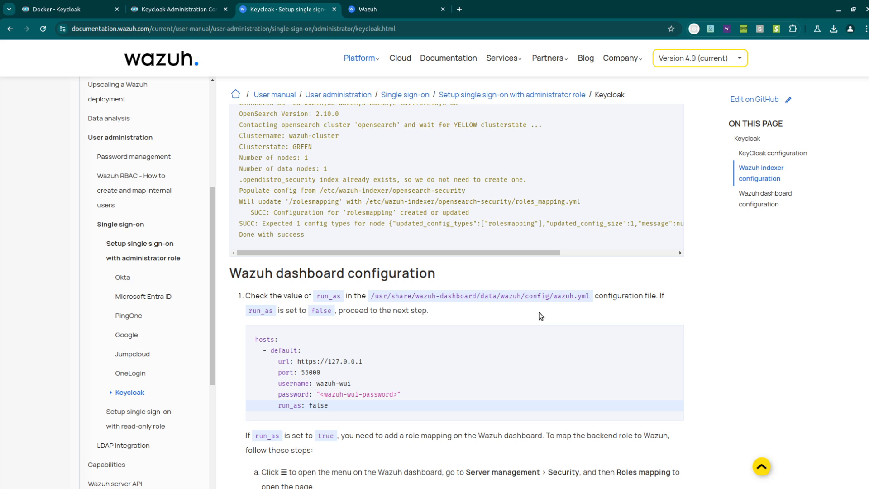
{"action": "scroll", "coordinate": [540, 315], "scroll_direction": "down", "scroll_amount": 2}
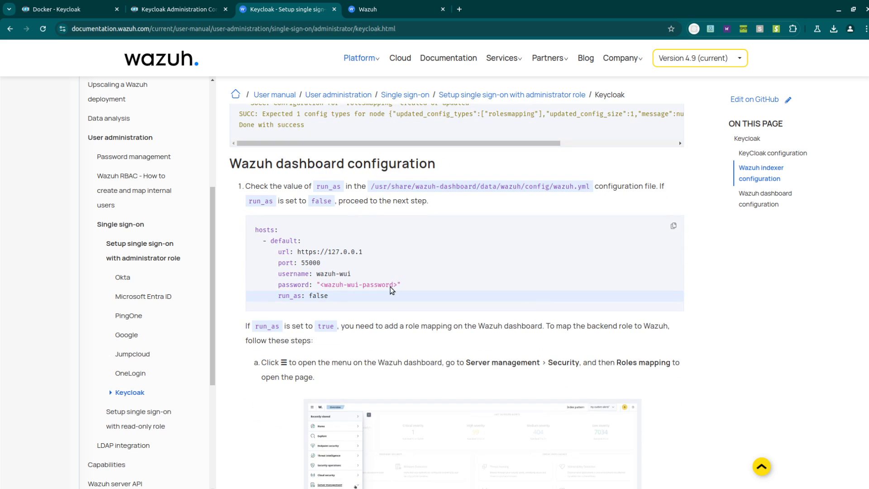
{"action": "scroll", "coordinate": [392, 290], "scroll_direction": "down", "scroll_amount": 1}
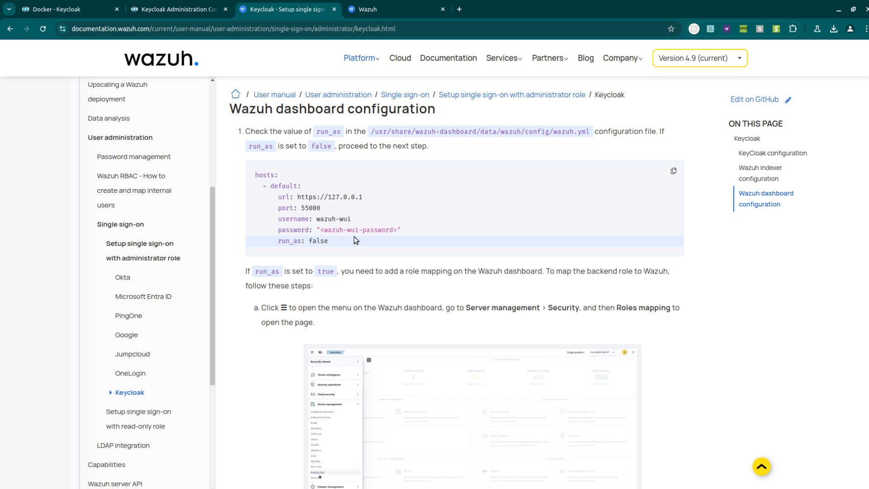
{"action": "scroll", "coordinate": [465, 243], "scroll_direction": "up", "scroll_amount": 1}
{"action": "scroll", "coordinate": [490, 239], "scroll_direction": "down", "scroll_amount": 2}
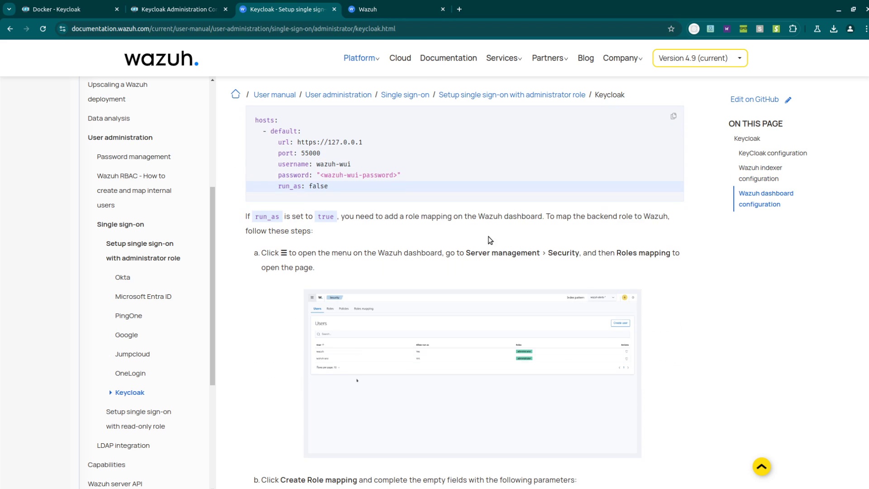
{"action": "scroll", "coordinate": [465, 271], "scroll_direction": "down", "scroll_amount": 1}
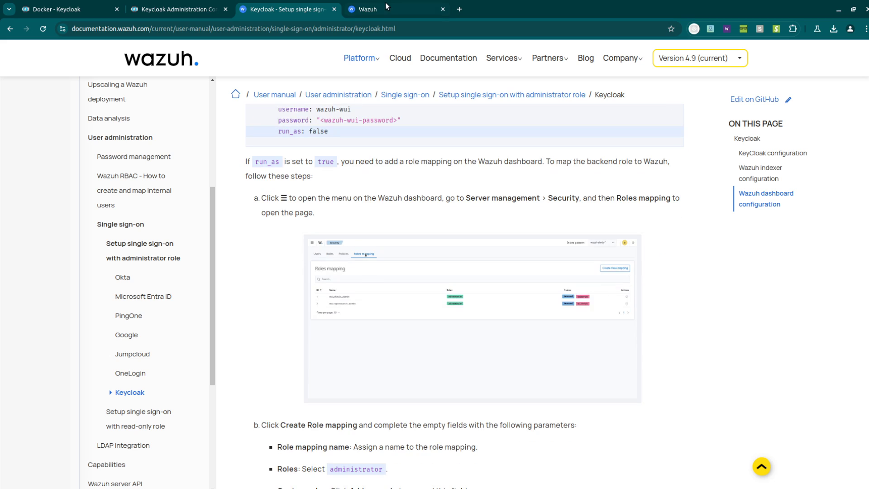
{"action": "left_click", "coordinate": [367, 9]}
- Enter username admin and copy the indexer admin password from the terminal history
{"action": "left_click", "coordinate": [433, 272]}
{"action": "type", "text": "admin"}
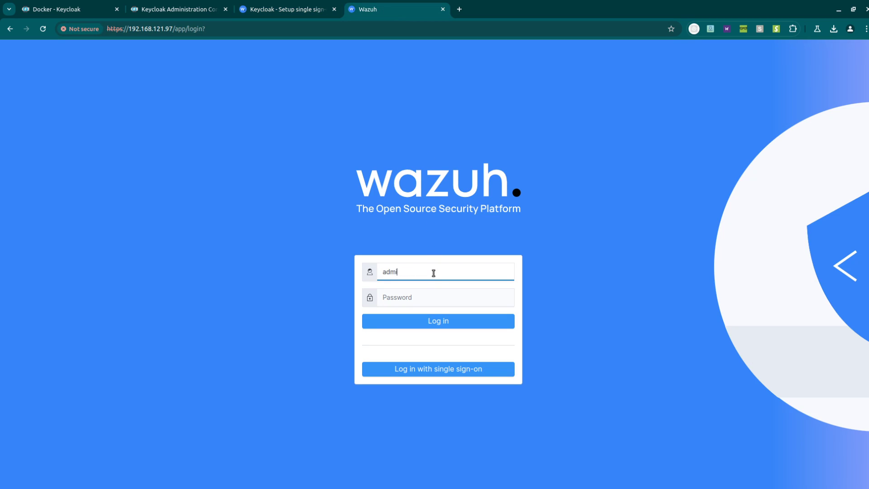
{"action": "key", "text": "Tab"}
{"action": "key", "text": "alt+Tab"}
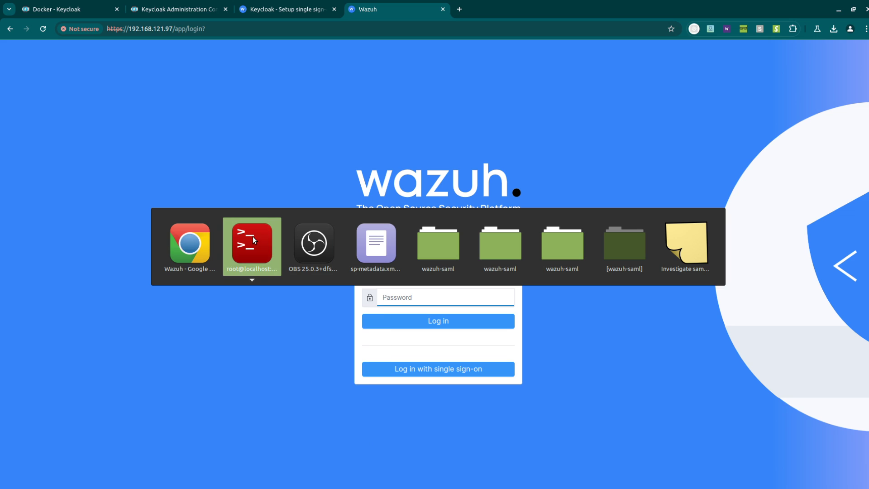
{"action": "left_click", "coordinate": [249, 239]}
{"action": "key", "text": "ctrl+r"}
{"action": "type", "text": "passwo"}
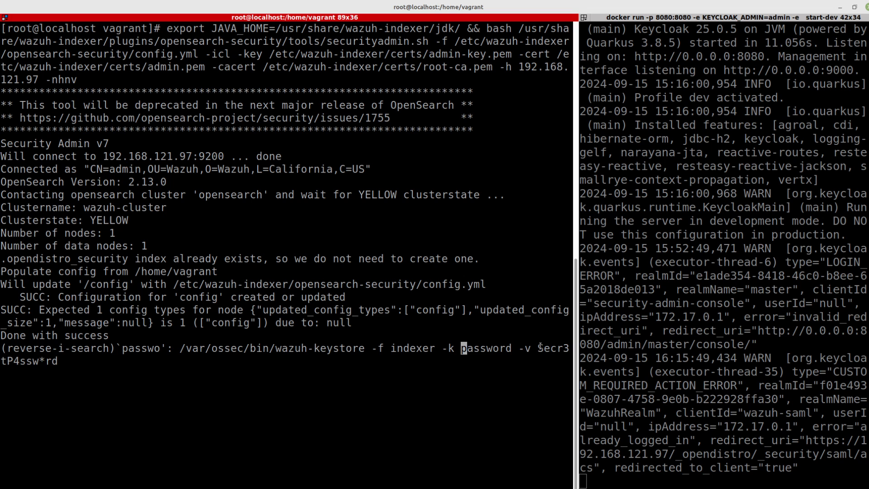
{"action": "left_click_drag", "start_coordinate": [538, 348], "coordinate": [58, 362]}
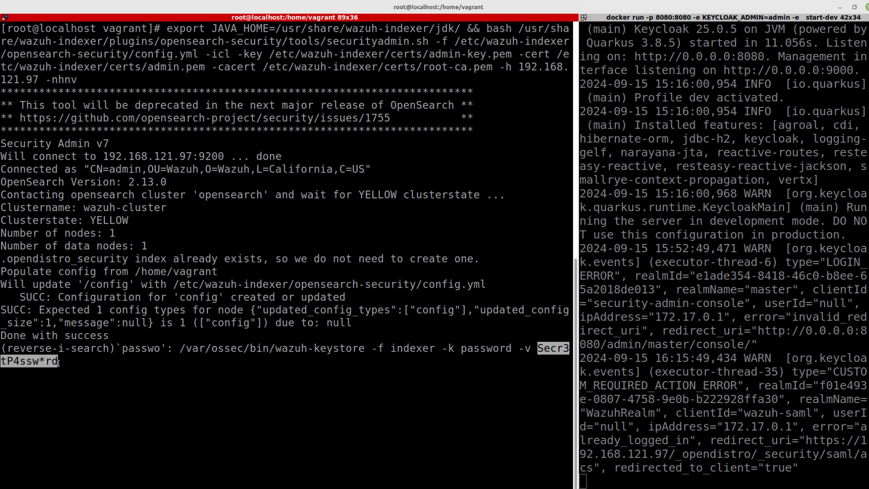
{"action": "right_click", "coordinate": [58, 362]}
{"action": "left_click", "coordinate": [99, 227]}
- Paste the password and log in to the Wazuh dashboard
{"action": "key", "text": "alt+Tab"}
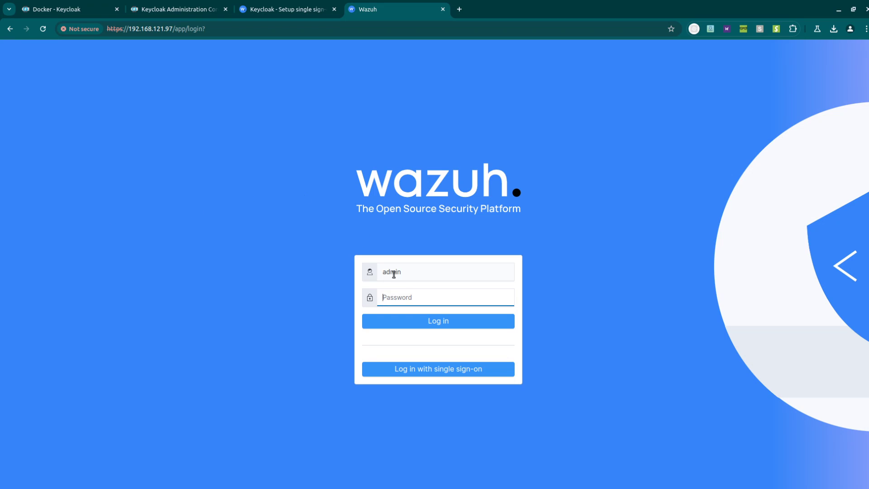
{"action": "key", "text": "ctrl+v"}
{"action": "left_click", "coordinate": [461, 321]}
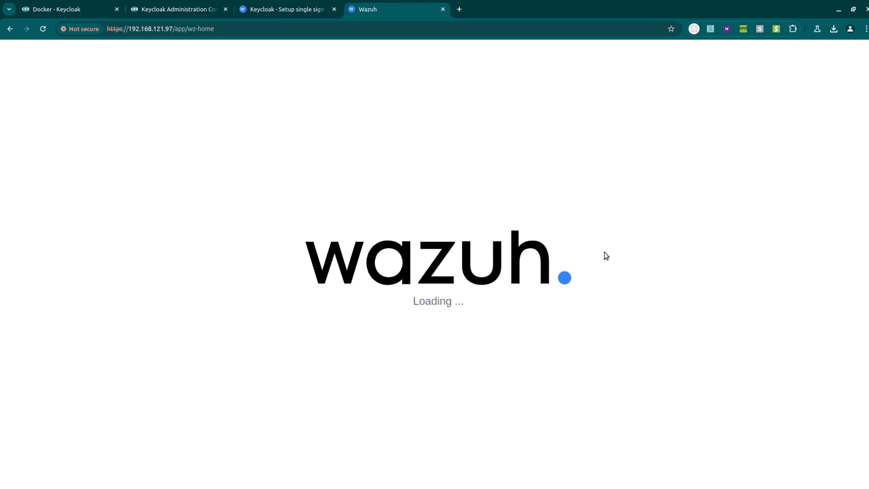
{"action": "left_click", "coordinate": [285, 9]}
{"action": "scroll", "coordinate": [442, 187], "scroll_direction": "down", "scroll_amount": 4}
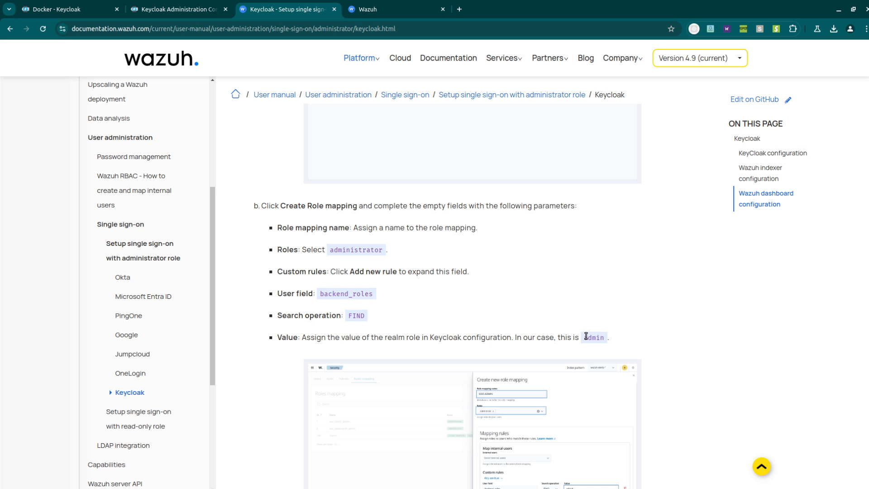
{"action": "left_click", "coordinate": [354, 6]}
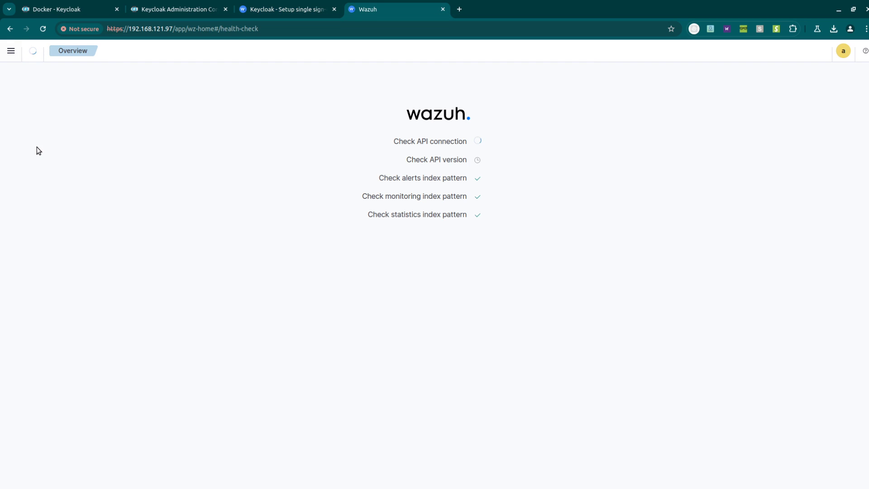
- Go to Security > Roles mapping from the dashboard menu
{"action": "left_click", "coordinate": [11, 50]}
{"action": "scroll", "coordinate": [81, 357], "scroll_direction": "down", "scroll_amount": 5}
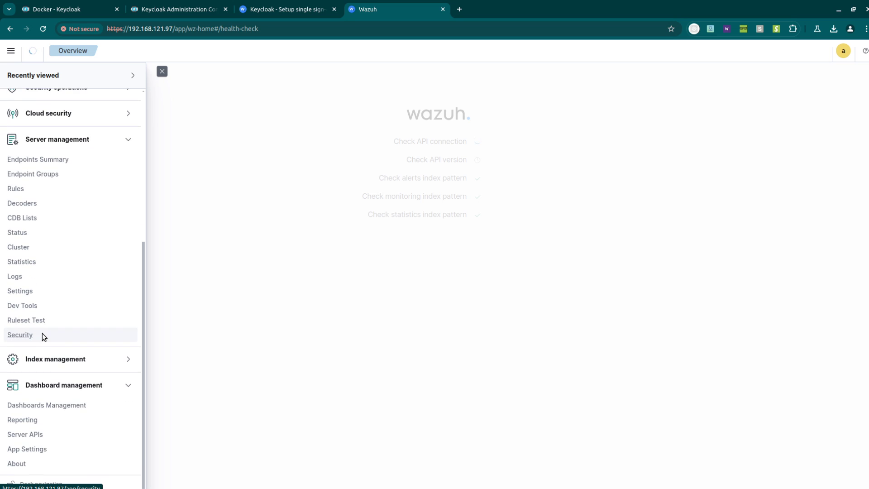
{"action": "left_click", "coordinate": [20, 335]}
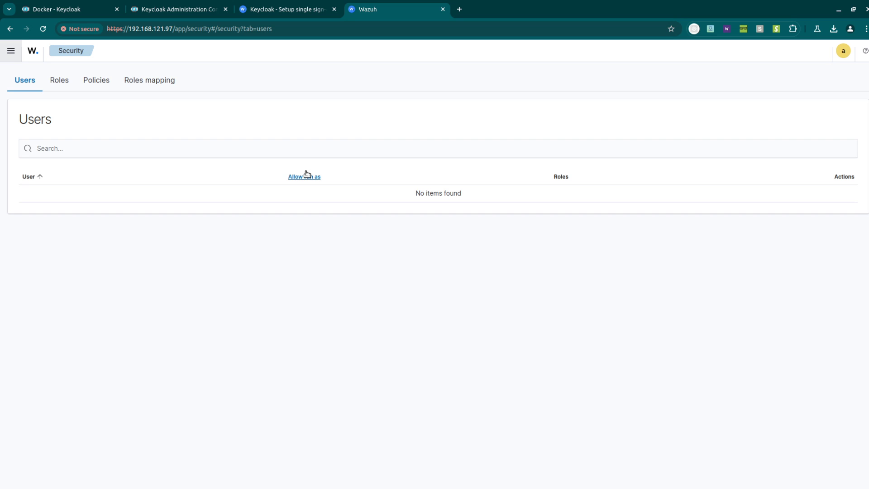
{"action": "left_click", "coordinate": [156, 81]}
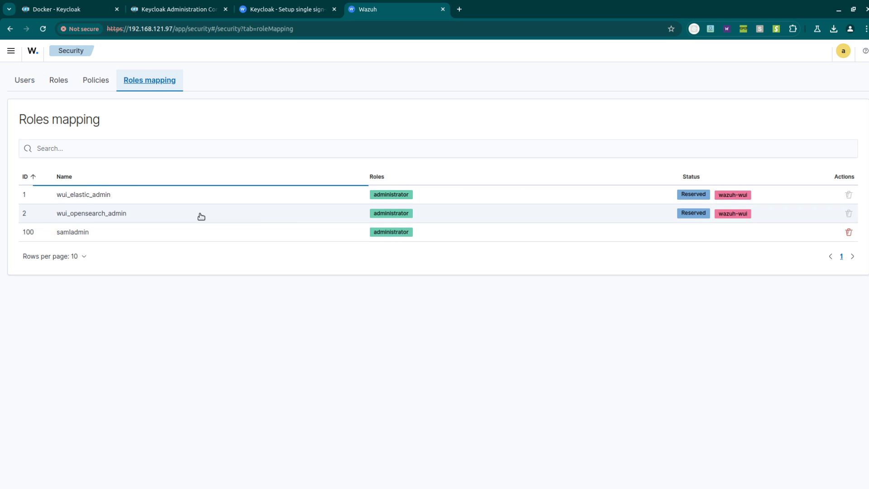
- Delete the samladmin role mapping and start a new role mapping
{"action": "left_click", "coordinate": [469, 236]}
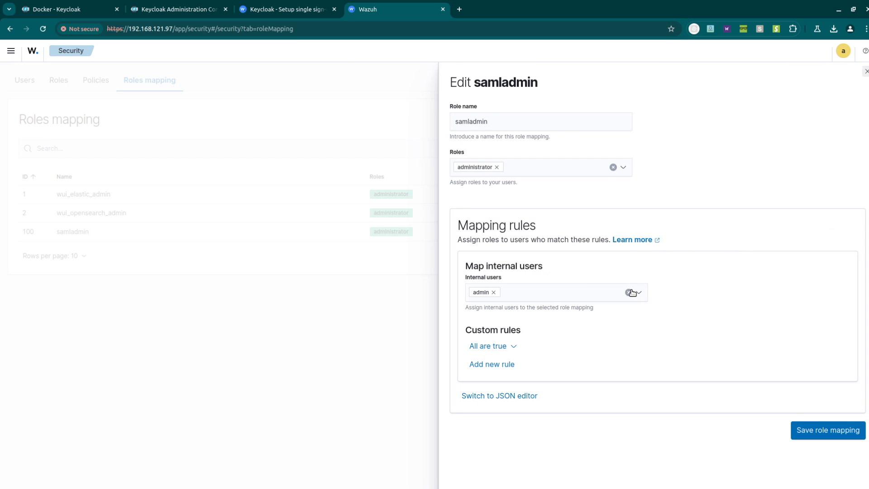
{"action": "left_click", "coordinate": [799, 423]}
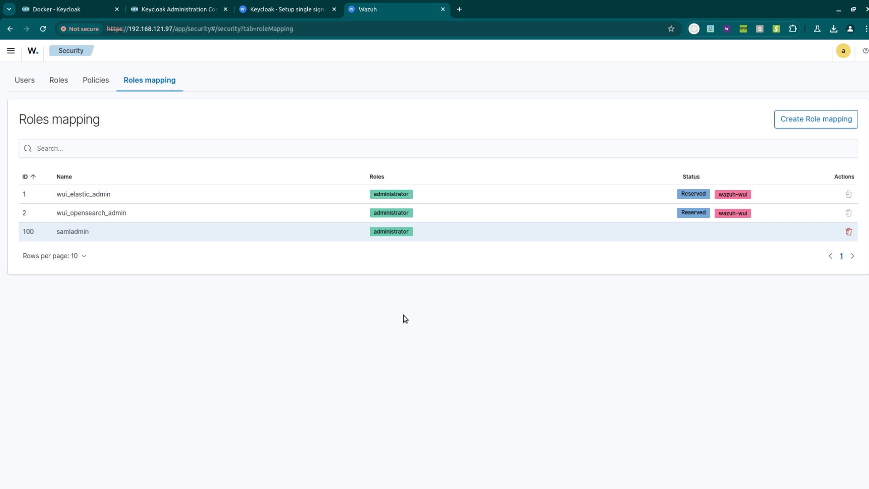
{"action": "left_click", "coordinate": [848, 231]}
{"action": "left_click", "coordinate": [568, 258]}
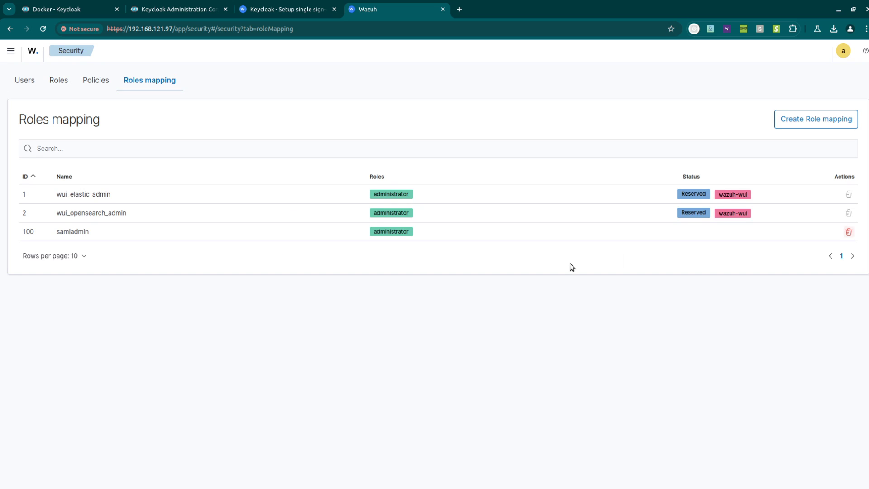
{"action": "left_click", "coordinate": [814, 118]}
{"action": "left_click", "coordinate": [261, 111]}
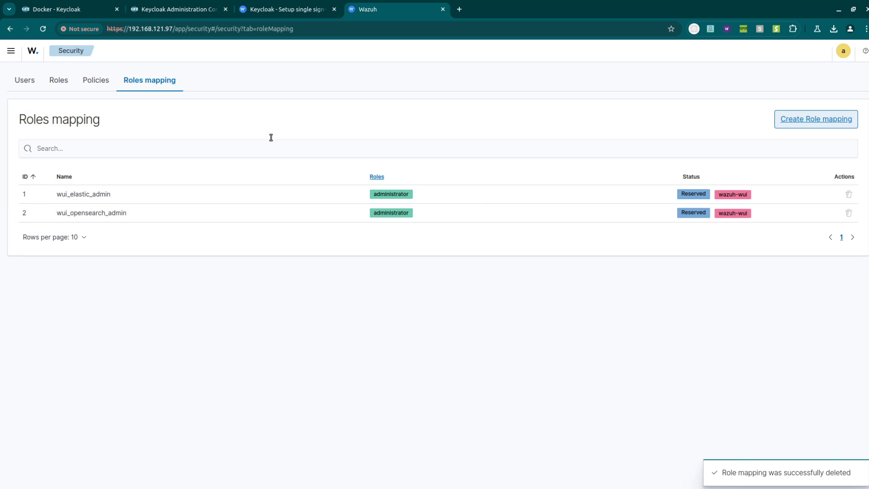
{"action": "left_click", "coordinate": [789, 123]}
- Name the new mapping samlrole, assign the administrator role, and add a custom rule
{"action": "left_click", "coordinate": [510, 117]}
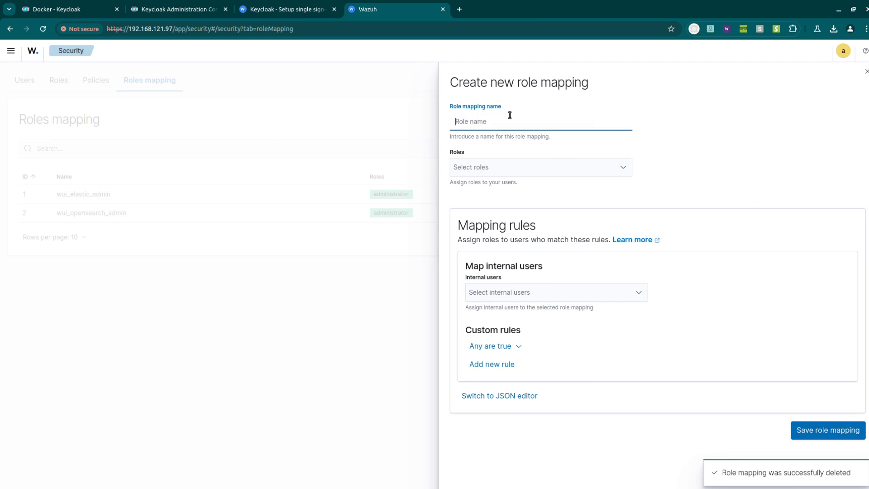
{"action": "type", "text": "samlrole"}
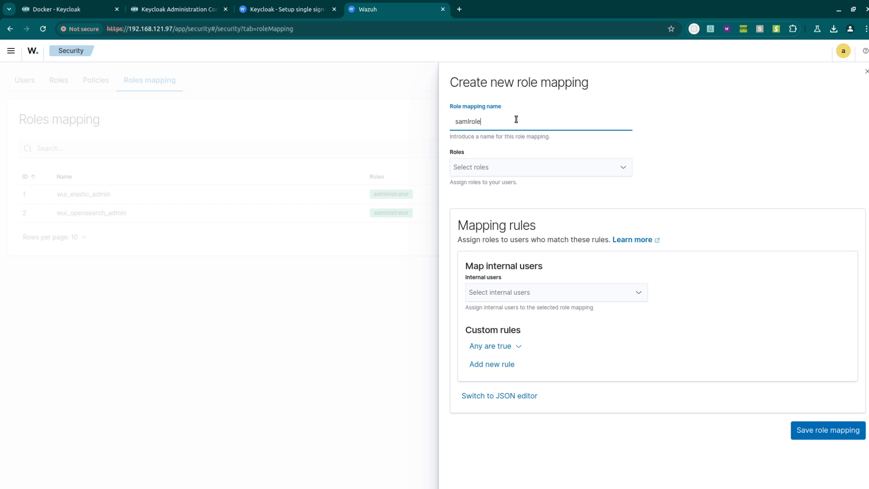
{"action": "left_click", "coordinate": [518, 167]}
{"action": "left_click", "coordinate": [500, 183]}
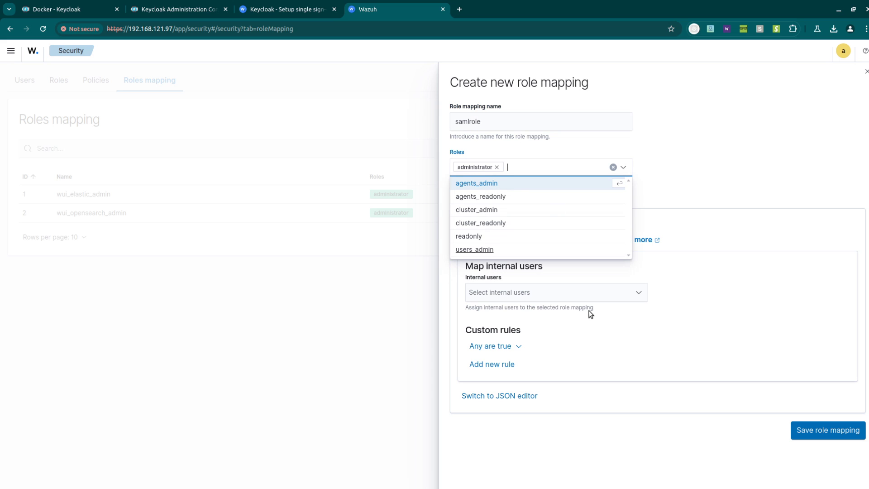
{"action": "left_click", "coordinate": [603, 348]}
{"action": "left_click", "coordinate": [492, 364]}
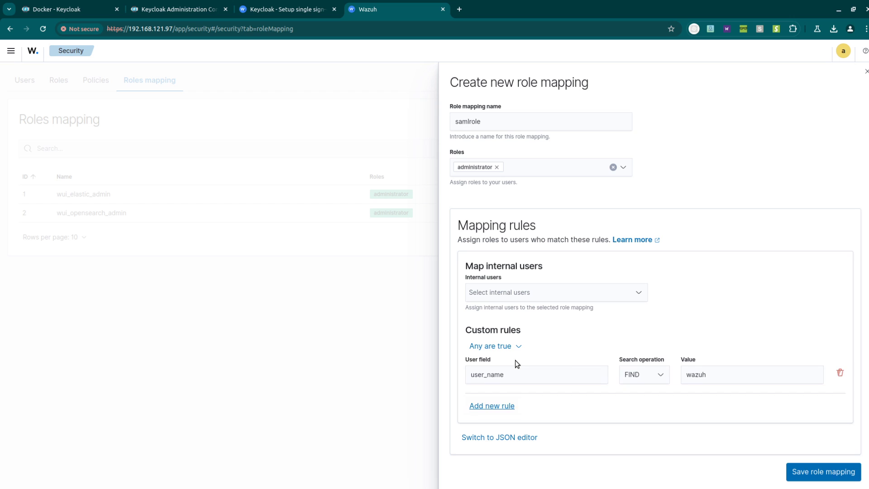
{"action": "left_click_drag", "start_coordinate": [549, 374], "coordinate": [424, 365]}
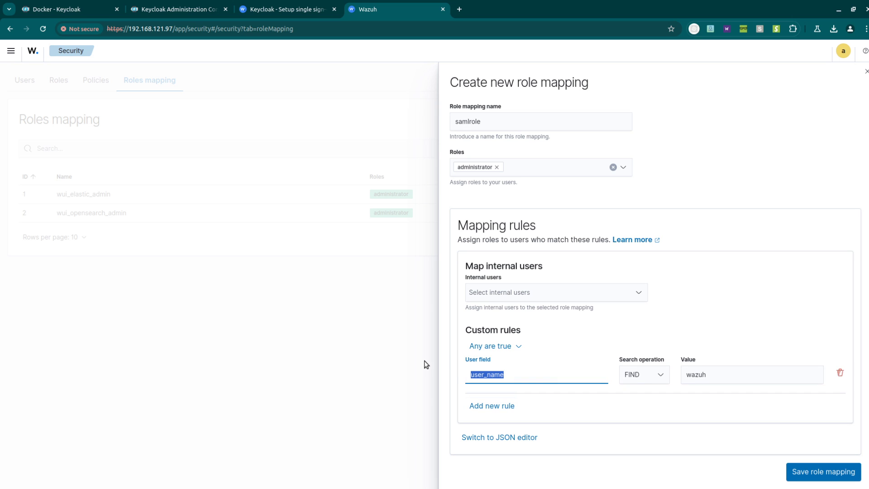
- Set the rule to backend_roles matching admin and save the role mapping
{"action": "left_click", "coordinate": [286, 5]}
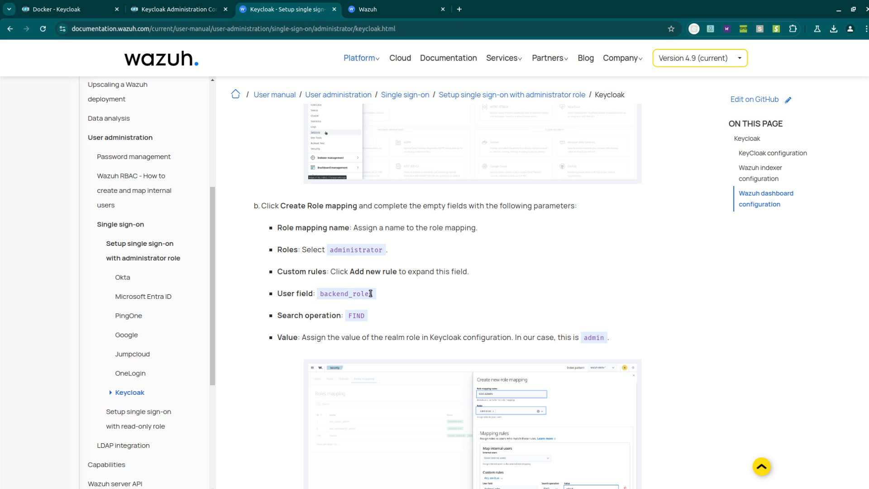
{"action": "left_click_drag", "start_coordinate": [370, 293], "coordinate": [319, 294]}
{"action": "right_click", "coordinate": [331, 302]}
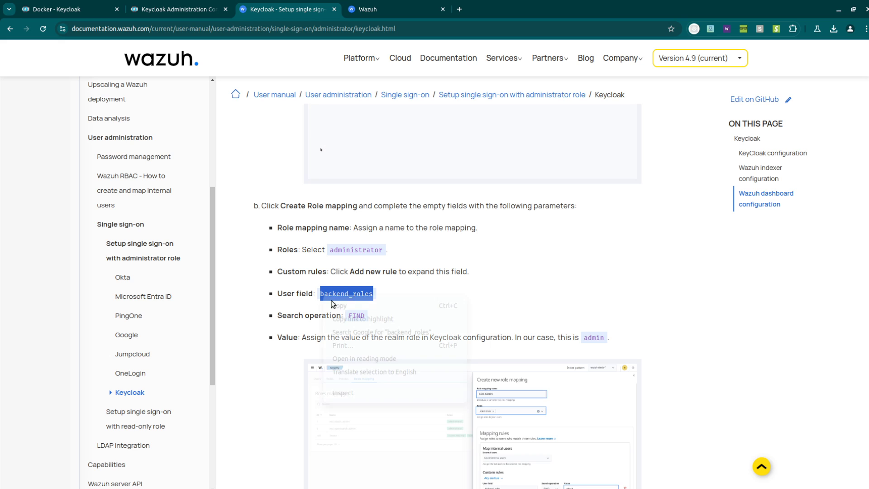
{"action": "left_click", "coordinate": [334, 306]}
{"action": "key", "text": "ctrl+Tab"}
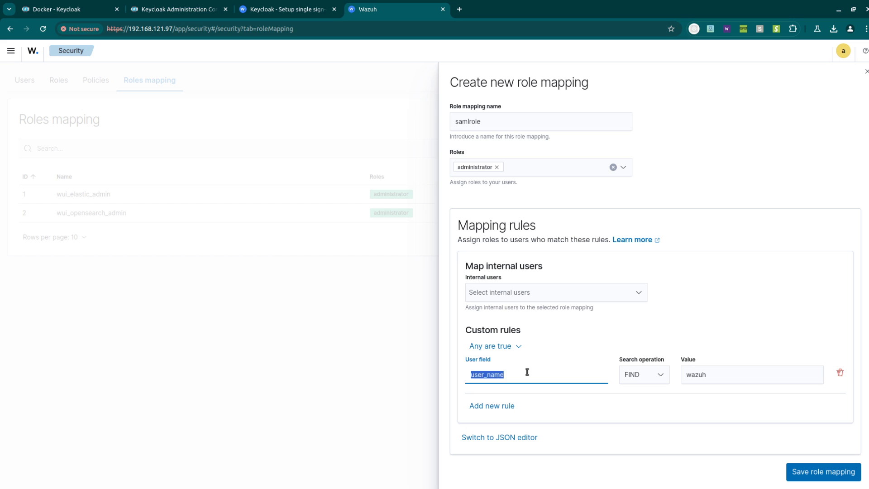
{"action": "key", "text": "ctrl+v"}
{"action": "left_click_drag", "start_coordinate": [709, 375], "coordinate": [677, 374]}
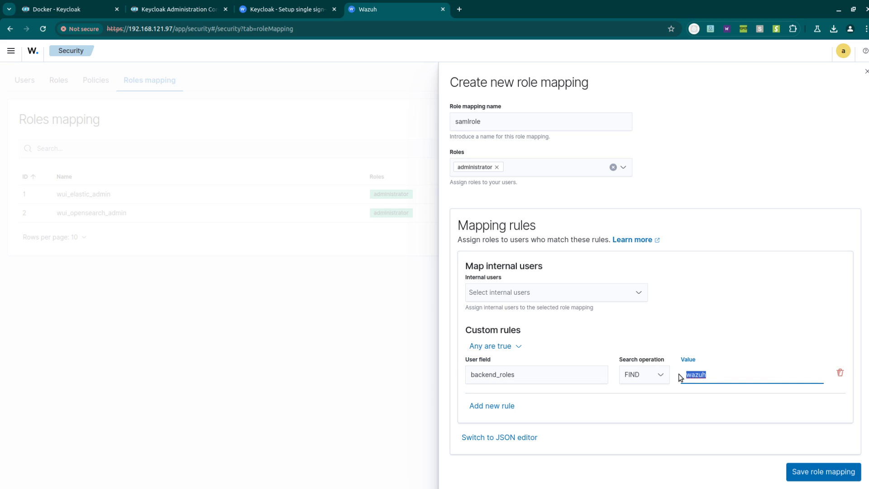
{"action": "type", "text": "admin"}
{"action": "left_click", "coordinate": [810, 471]}
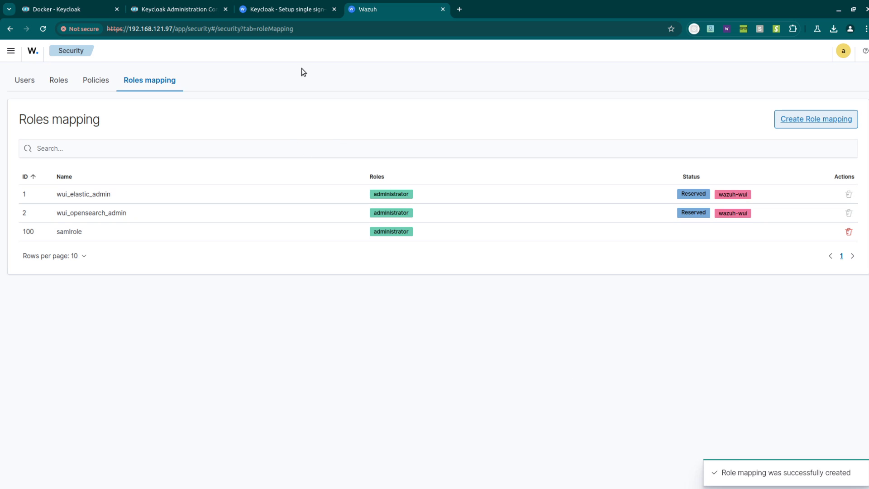
- Review the wazuhRoleKey mapper in Keycloak's role_list client scope
{"action": "left_click", "coordinate": [196, 6]}
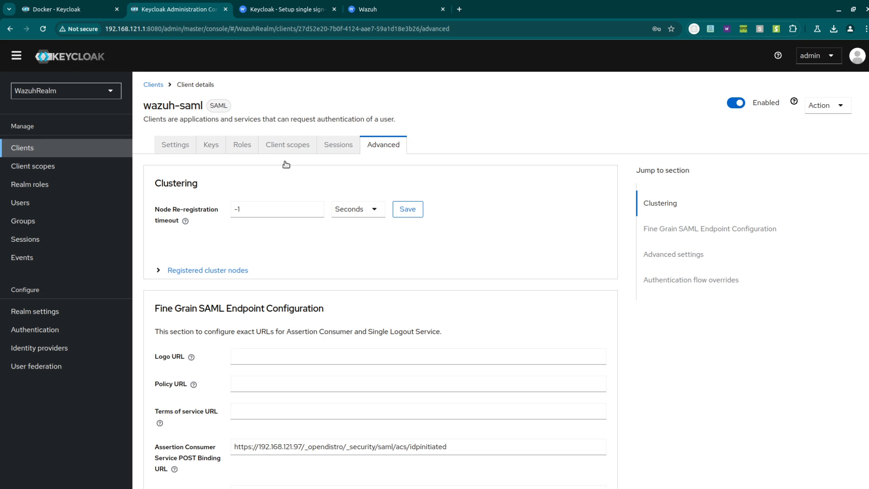
{"action": "left_click", "coordinate": [250, 148]}
{"action": "left_click", "coordinate": [57, 169]}
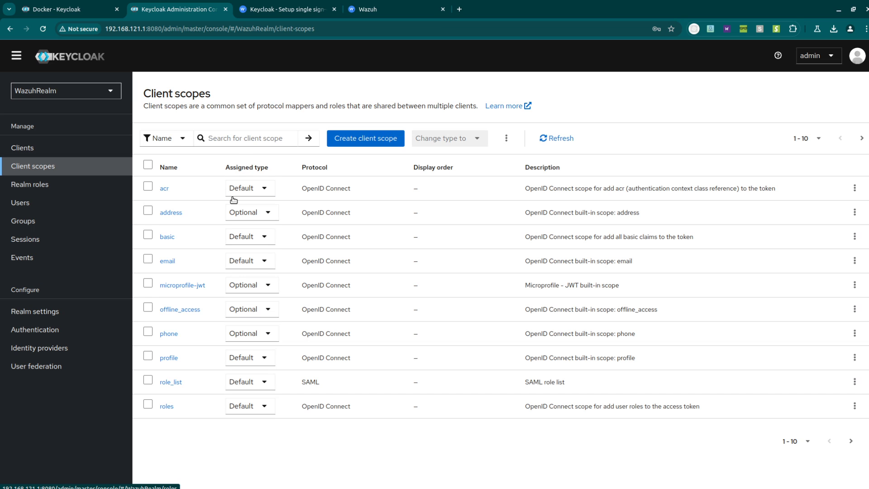
{"action": "left_click", "coordinate": [165, 382]}
{"action": "left_click", "coordinate": [209, 134]}
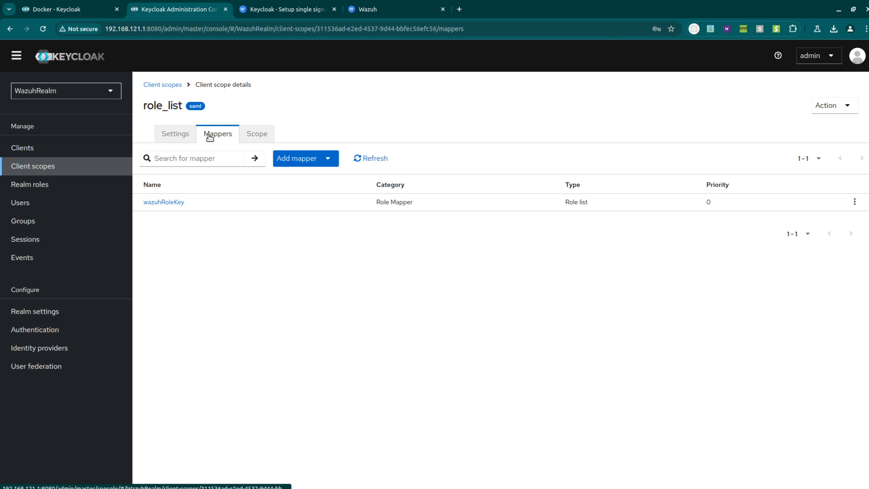
{"action": "left_click", "coordinate": [176, 203]}
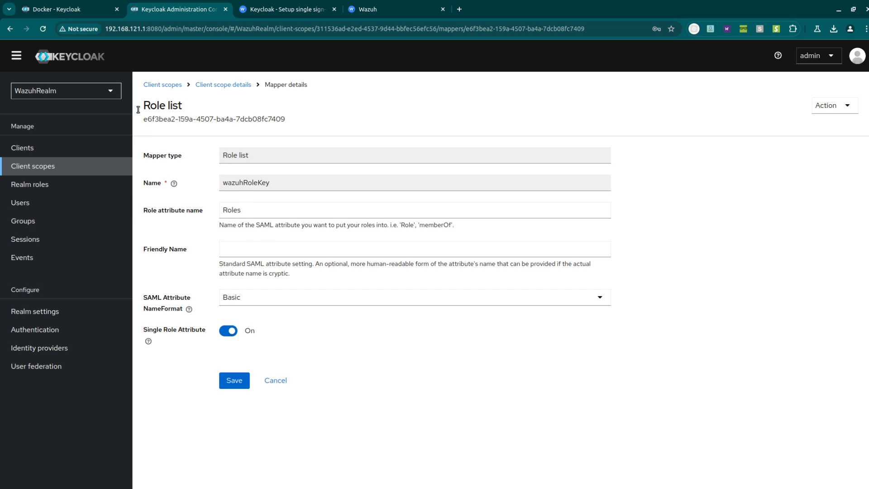
- Confirm the Wazuh-admins group has the admin role mapped
{"action": "left_click", "coordinate": [49, 221]}
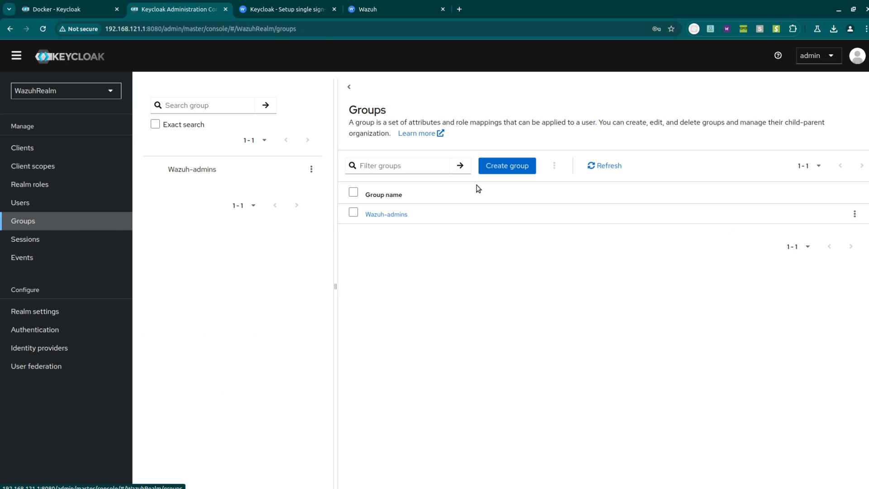
{"action": "left_click", "coordinate": [385, 214]}
{"action": "left_click", "coordinate": [545, 139]}
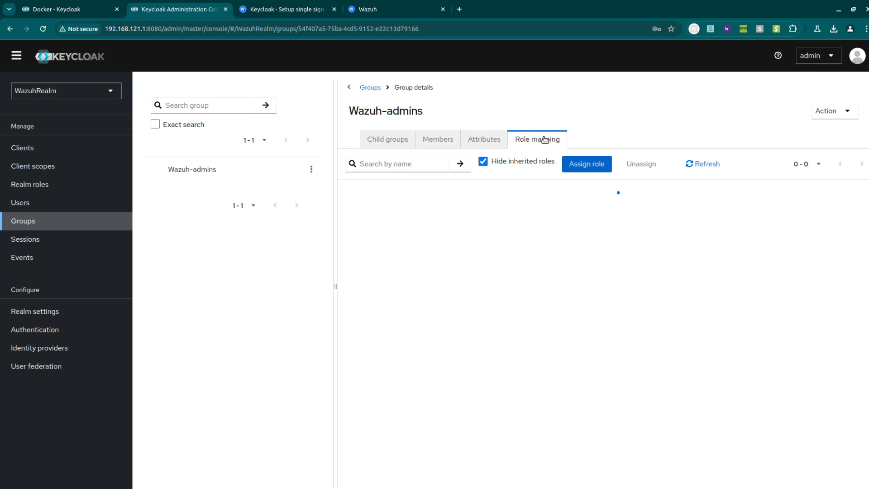
{"action": "left_click_drag", "start_coordinate": [392, 213], "coordinate": [367, 213]}
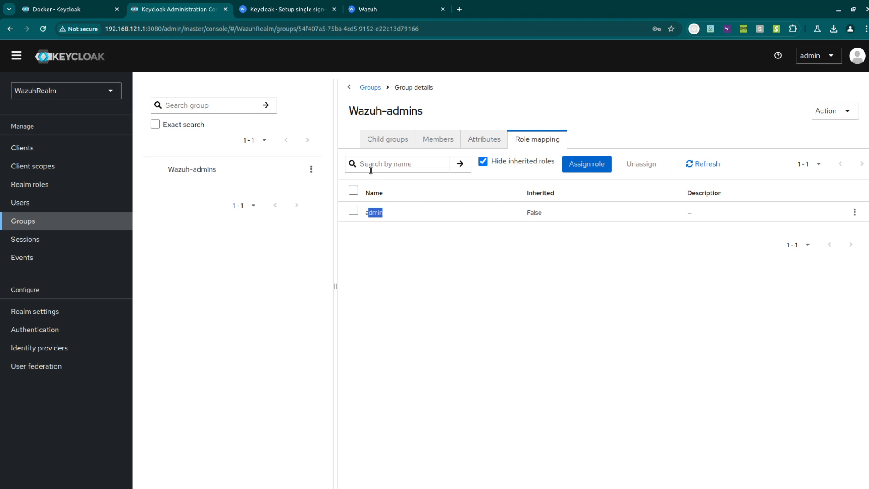
- Log out of the Wazuh dashboard
{"action": "left_click", "coordinate": [368, 9]}
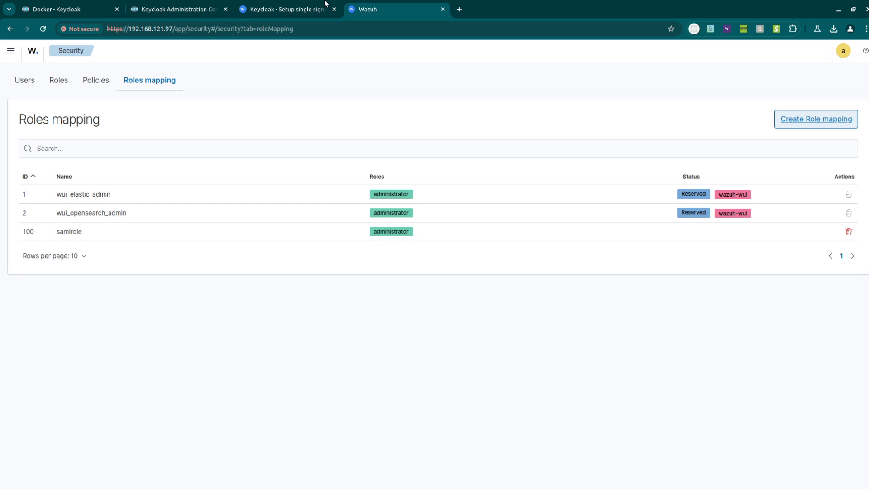
{"action": "left_click", "coordinate": [843, 55]}
{"action": "left_click", "coordinate": [809, 131]}
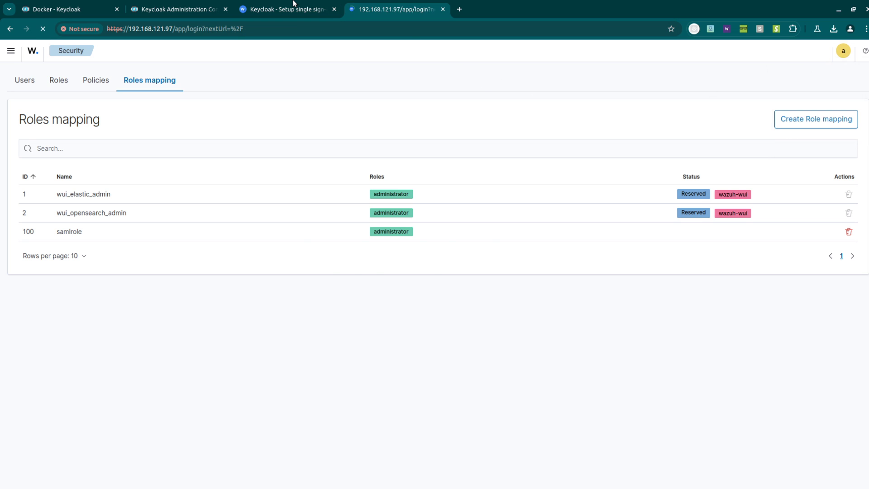
- Select the dashboard SAML configuration lines in the guide and return to the terminal
{"action": "left_click", "coordinate": [292, 9]}
{"action": "scroll", "coordinate": [500, 290], "scroll_direction": "down", "scroll_amount": 10}
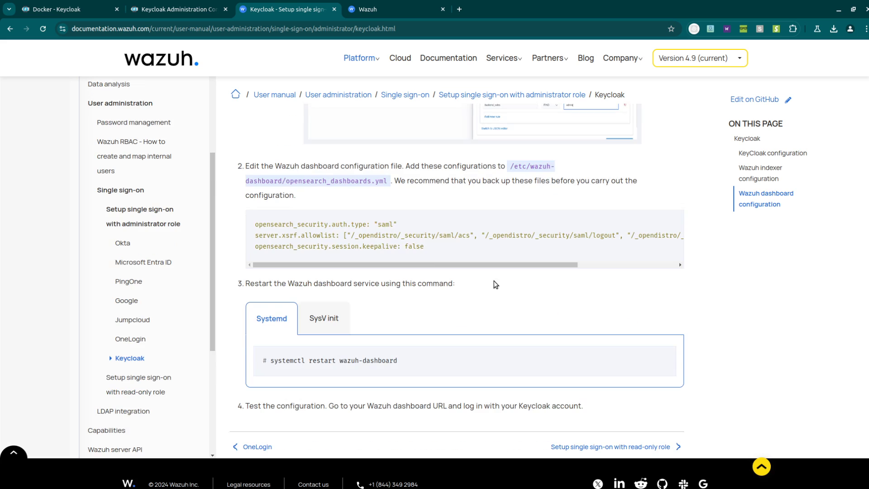
{"action": "left_click_drag", "start_coordinate": [427, 247], "coordinate": [247, 221]}
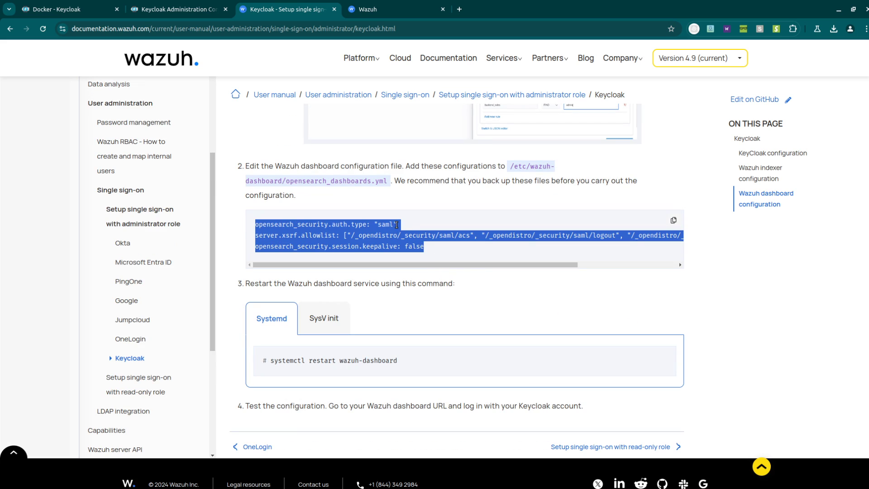
{"action": "key", "text": "alt+Tab"}
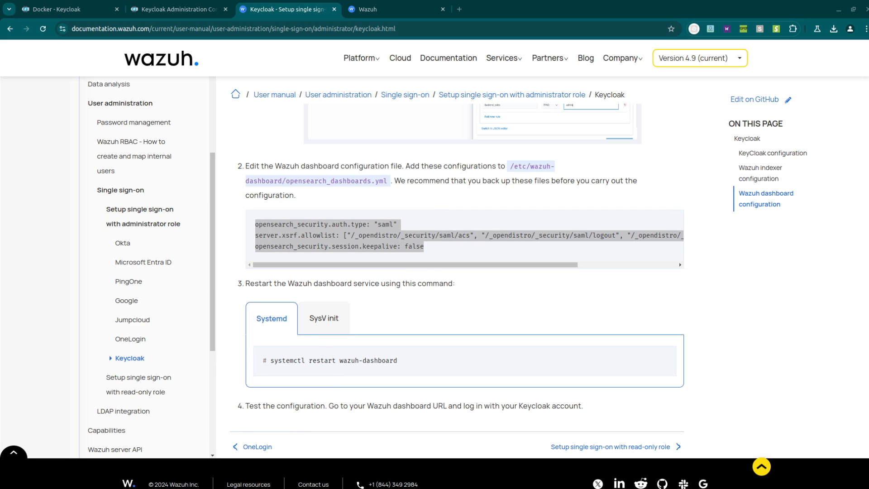
{"action": "key", "text": "alt+Tab"}
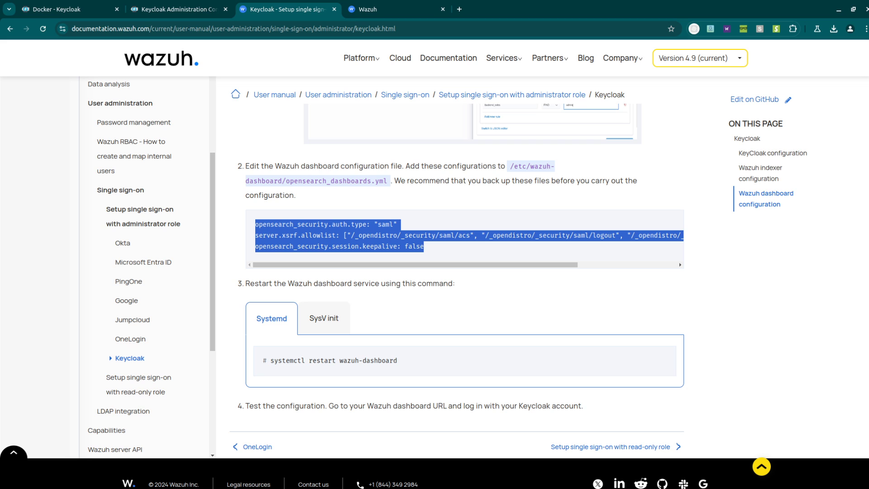
{"action": "key", "text": "alt+Tab"}
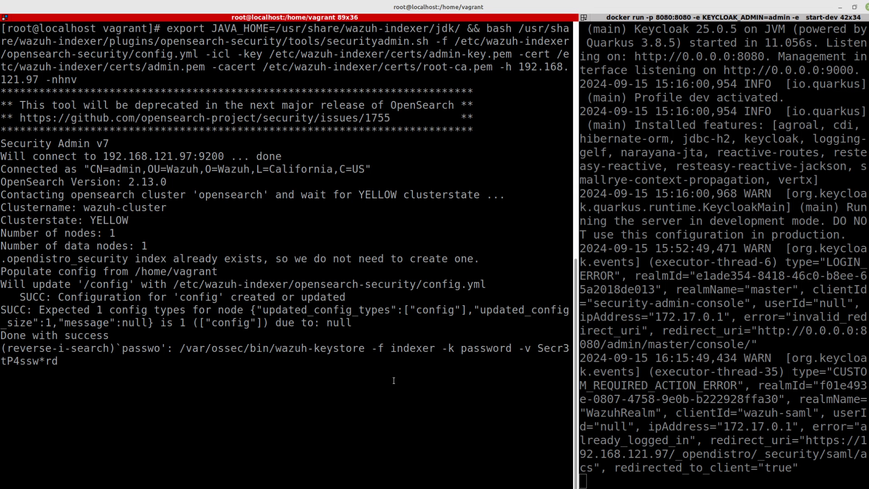
- Open /etc/wazuh-dashboard/opensearch_dashboards.yml in vi
{"action": "key", "text": "ctrl+c"}
{"action": "type", "text": "vi /etc/"}
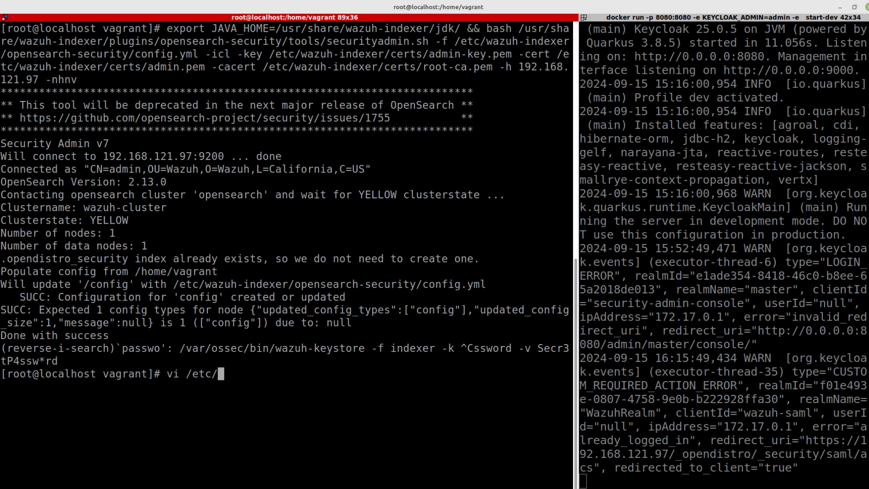
{"action": "type", "text": "wazuh-dashboard/op["}
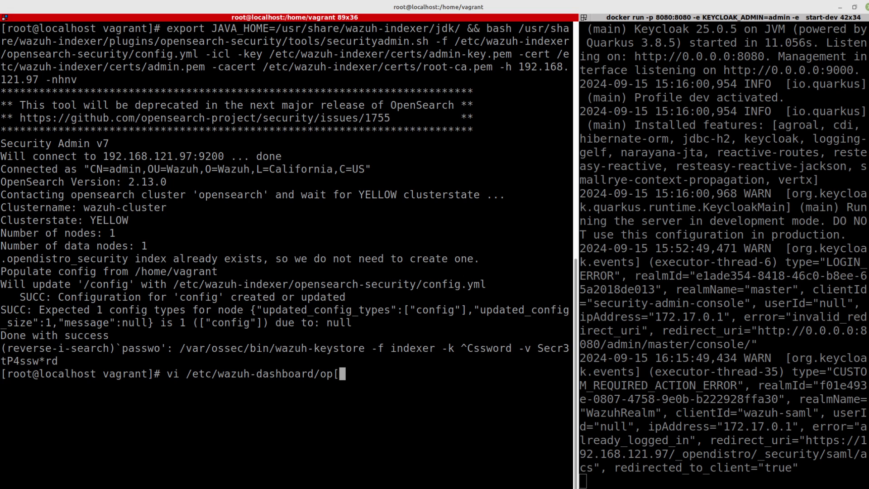
{"action": "key", "text": "BackSpace"}
{"action": "key", "text": "Tab"}
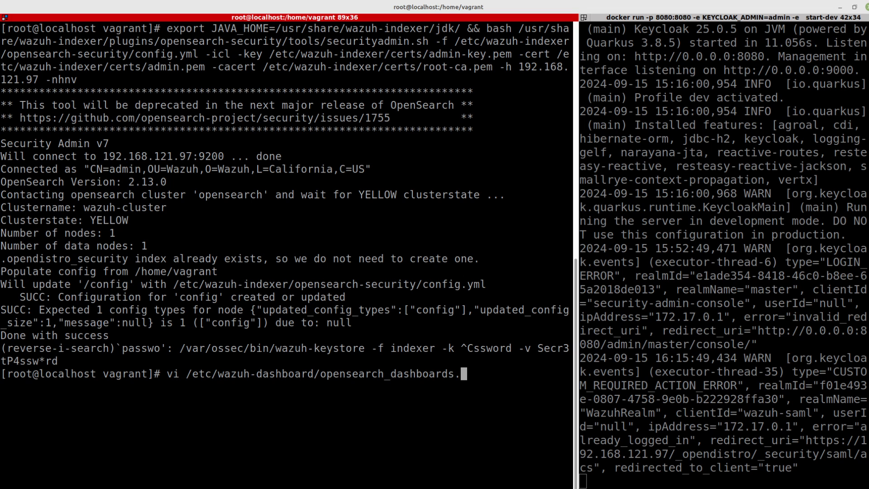
{"action": "type", "text": "y"}
{"action": "key", "text": "Tab"}
{"action": "key", "text": "Return"}
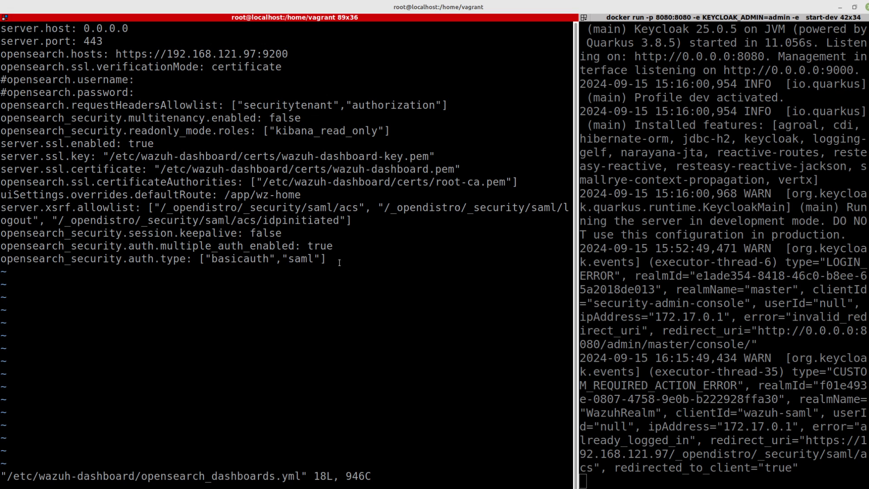
- Review the saml auth type and server.xsrf.allowlist entries, then exit with :x
{"action": "left_click_drag", "start_coordinate": [308, 258], "coordinate": [295, 259]}
{"action": "left_click_drag", "start_coordinate": [346, 220], "coordinate": [2, 207]}
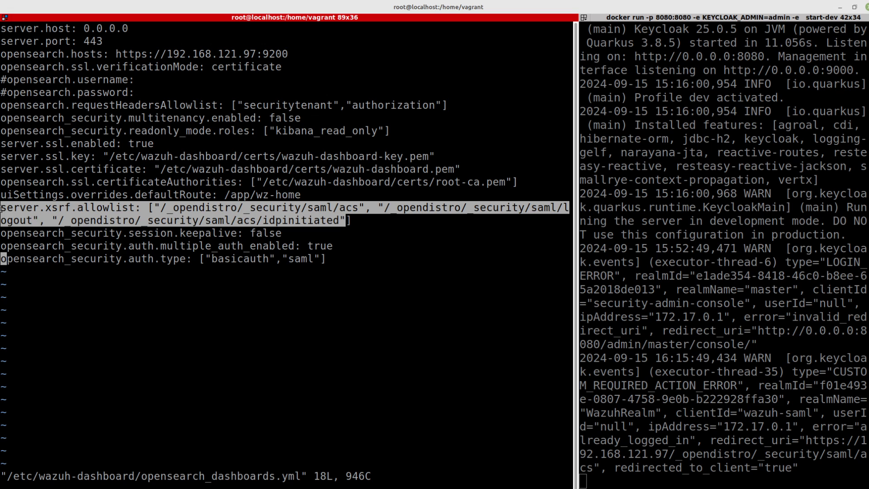
{"action": "left_click", "coordinate": [364, 233]}
{"action": "type", "text": ":"}
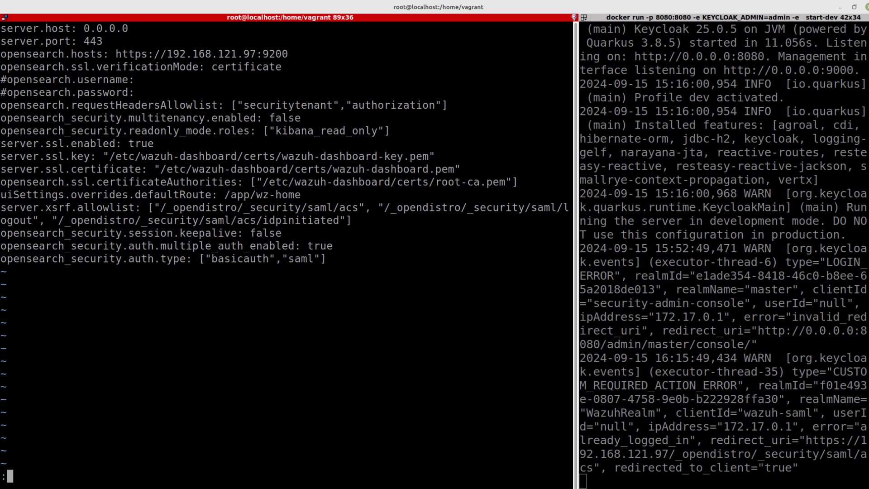
{"action": "type", "text": "x"}
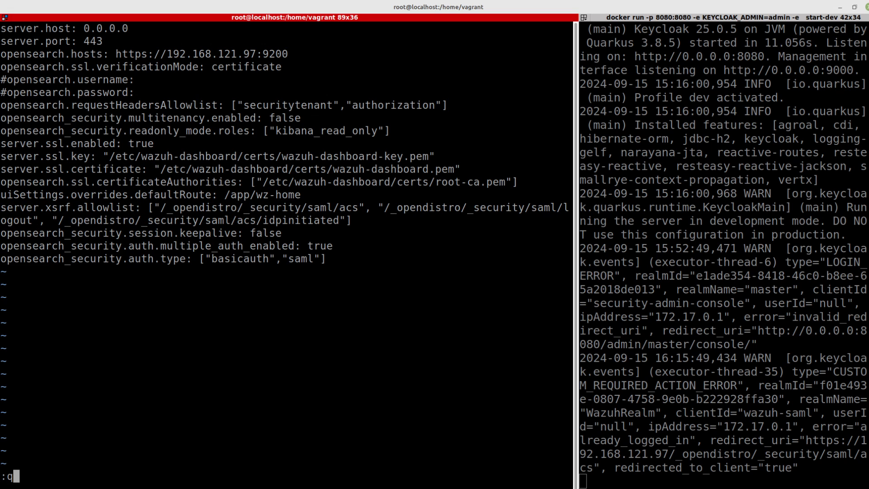
{"action": "key", "text": "Return"}
{"action": "key", "text": "alt+Tab"}
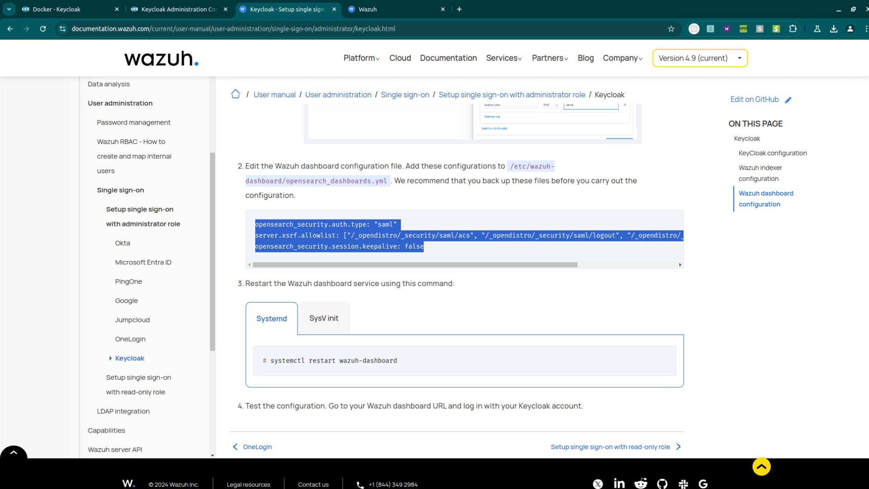
- Load the Wazuh dashboard at 192.168.121.97 in a new Chrome Incognito window
{"action": "left_click", "coordinate": [865, 28]}
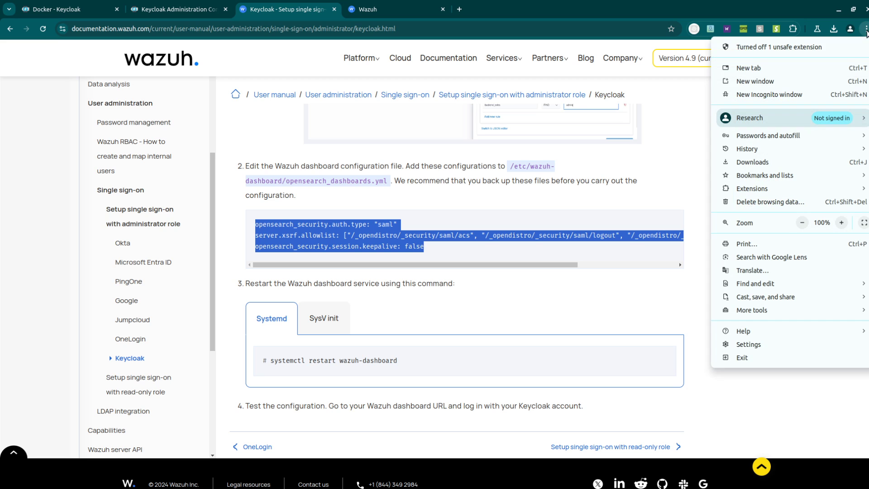
{"action": "left_click", "coordinate": [818, 94]}
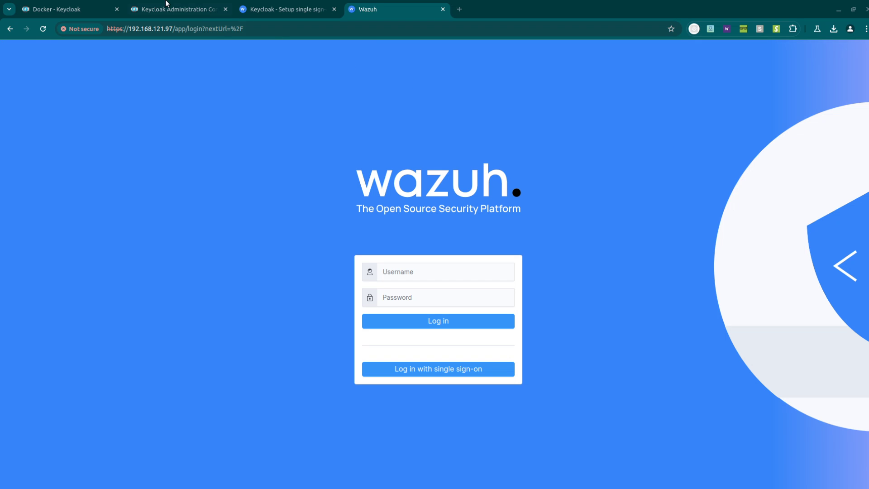
{"action": "left_click", "coordinate": [162, 9]}
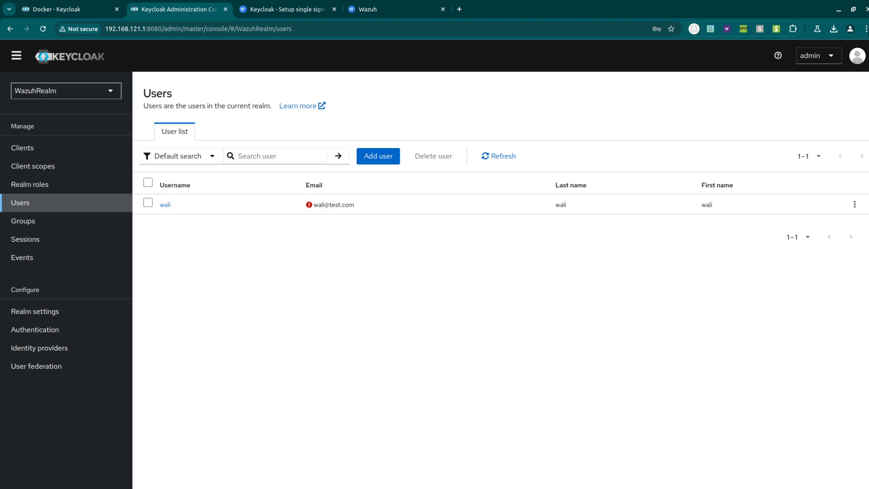
{"action": "left_click", "coordinate": [865, 30]}
{"action": "left_click", "coordinate": [787, 94]}
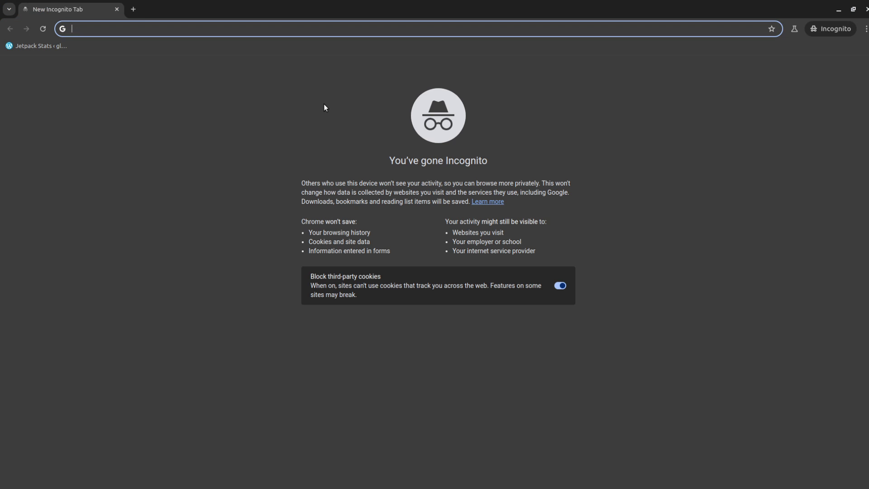
{"action": "type", "text": "19"}
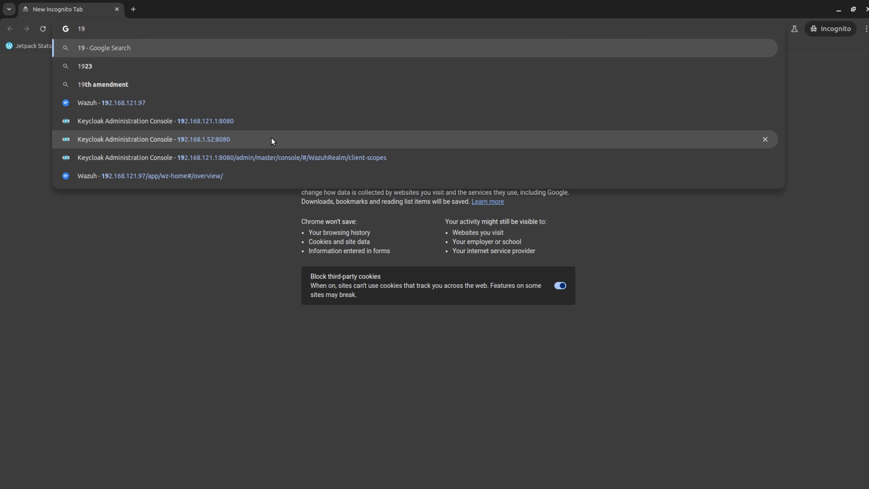
{"action": "type", "text": "2.1"}
{"action": "key", "text": "Return"}
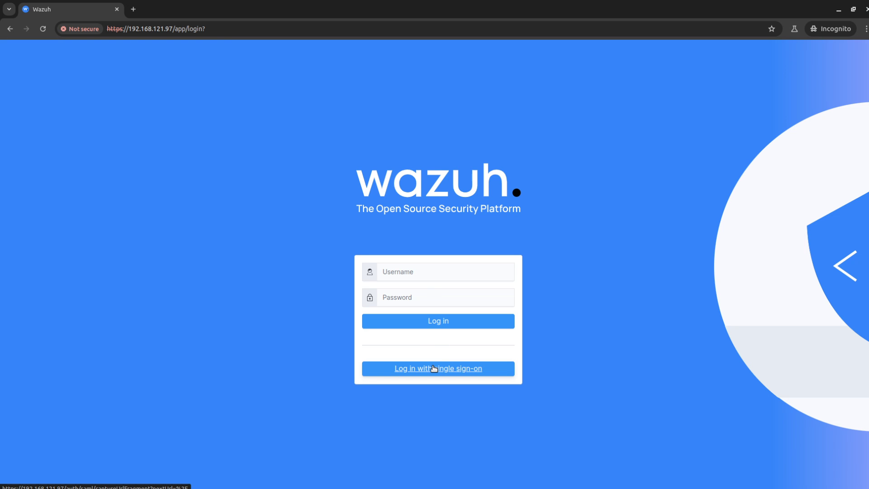
- Sign in via single sign-on with the Keycloak user's username and password on the WazuhRealm page
{"action": "left_click", "coordinate": [434, 368]}
{"action": "left_click", "coordinate": [414, 178]}
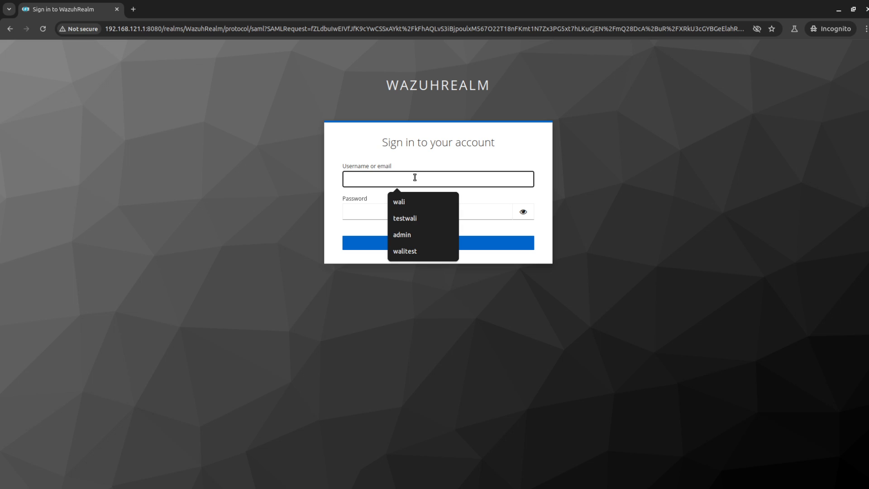
{"action": "type", "text": "wali"}
{"action": "key", "text": "Tab"}
{"action": "type", "text": "****"}
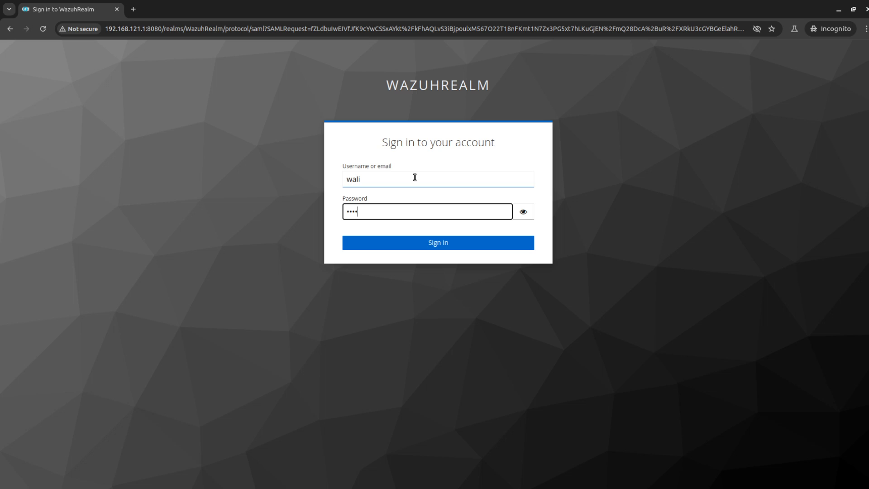
{"action": "type", "text": "****"}
{"action": "key", "text": "Return"}
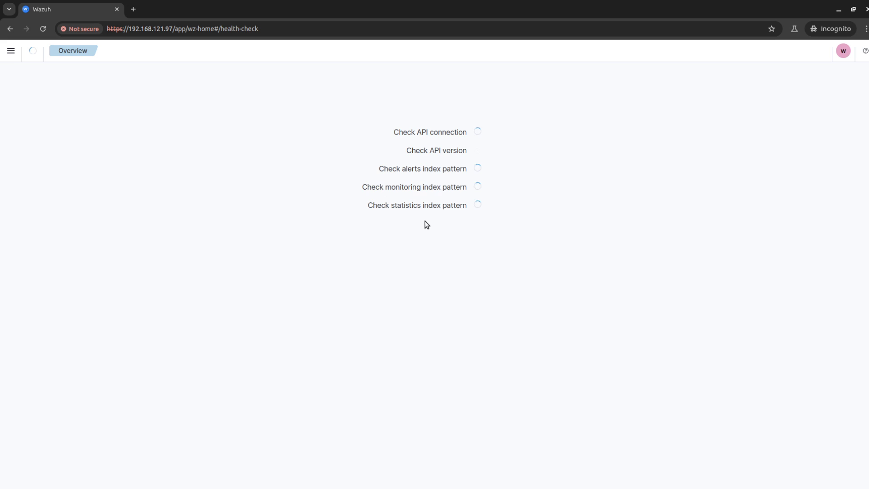
- Check the SSO user's roles and identities show the admin backend role, then close the dialog
{"action": "left_click", "coordinate": [843, 51]}
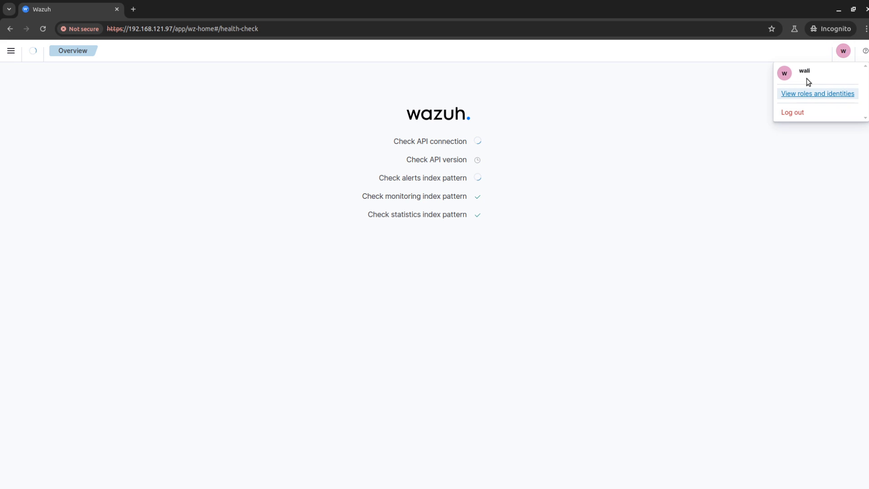
{"action": "left_click", "coordinate": [808, 93]}
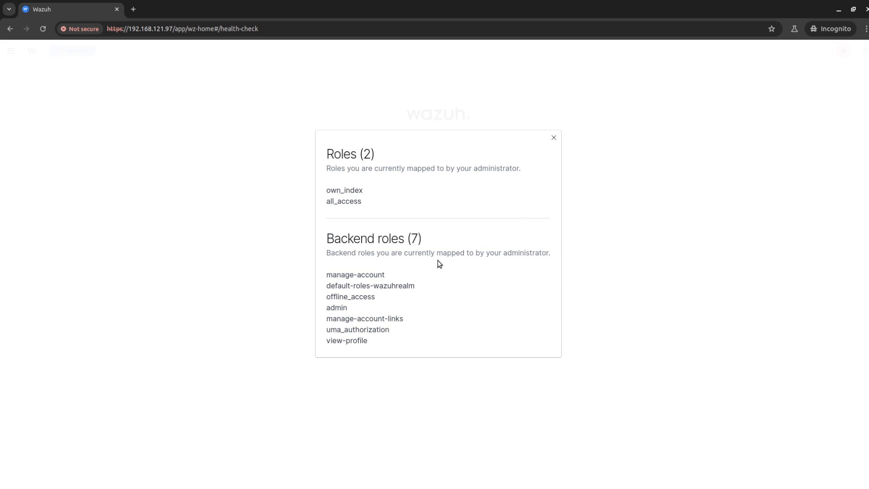
{"action": "double_click", "coordinate": [349, 307]}
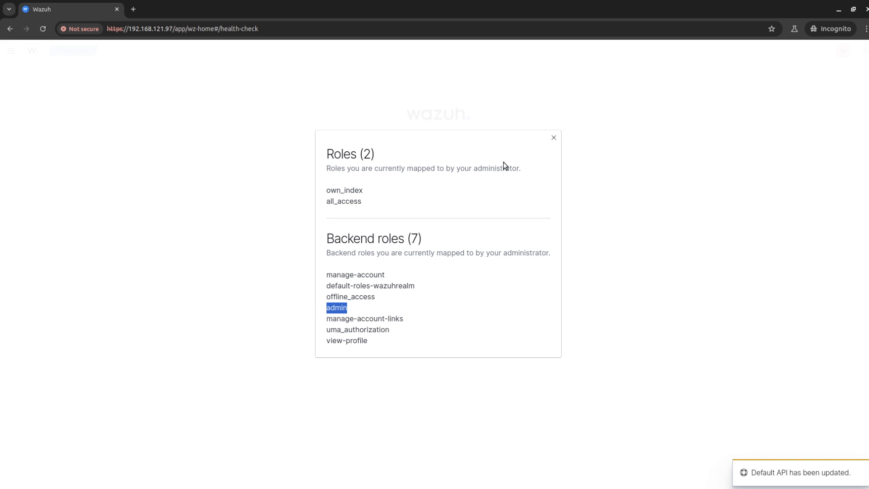
{"action": "left_click", "coordinate": [553, 137]}
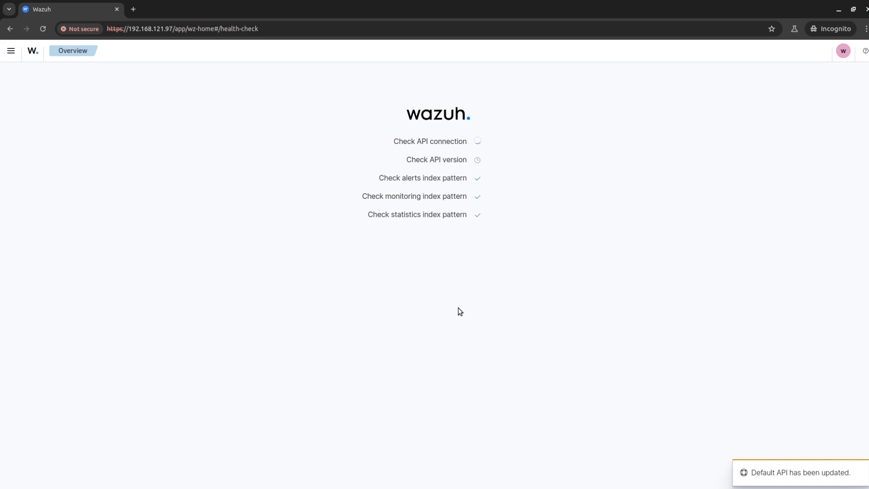